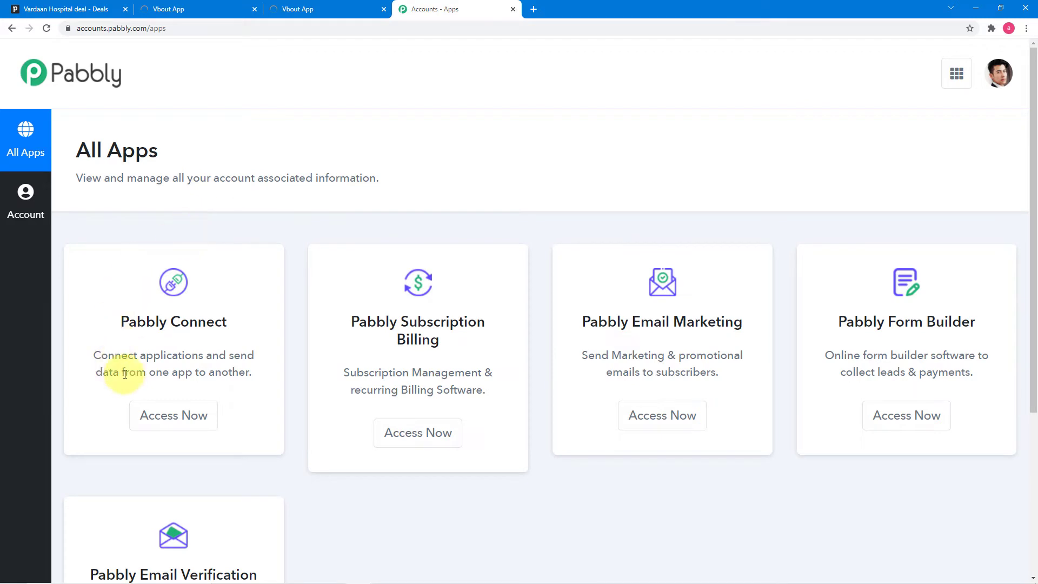
- Open Pabbly Connect and create a workflow named "Pipedrive Deals data to VBOUT as a new subscriber."
{"action": "left_click", "coordinate": [185, 421]}
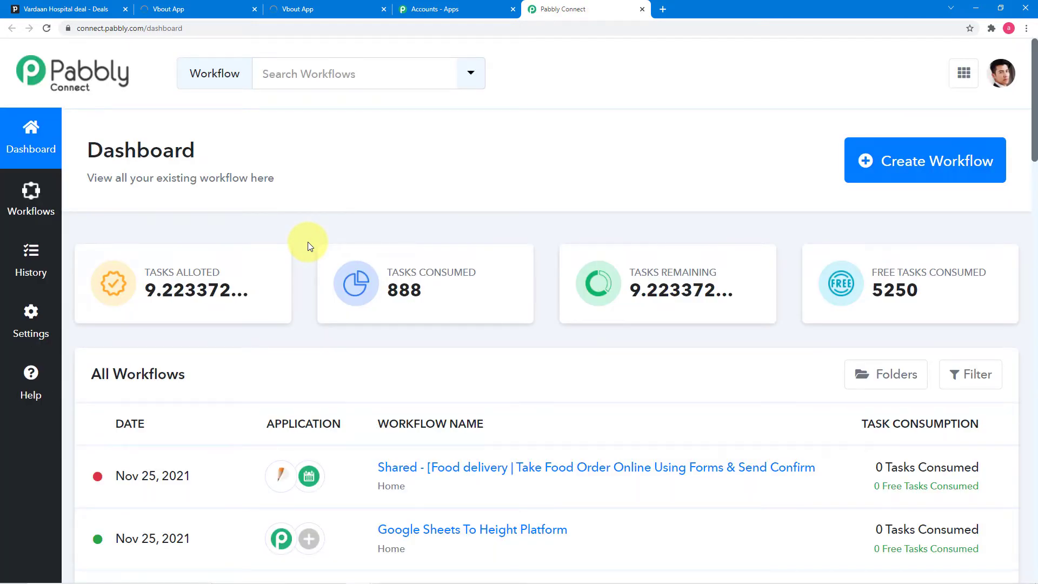
{"action": "scroll", "coordinate": [309, 246], "scroll_direction": "down", "scroll_amount": 8}
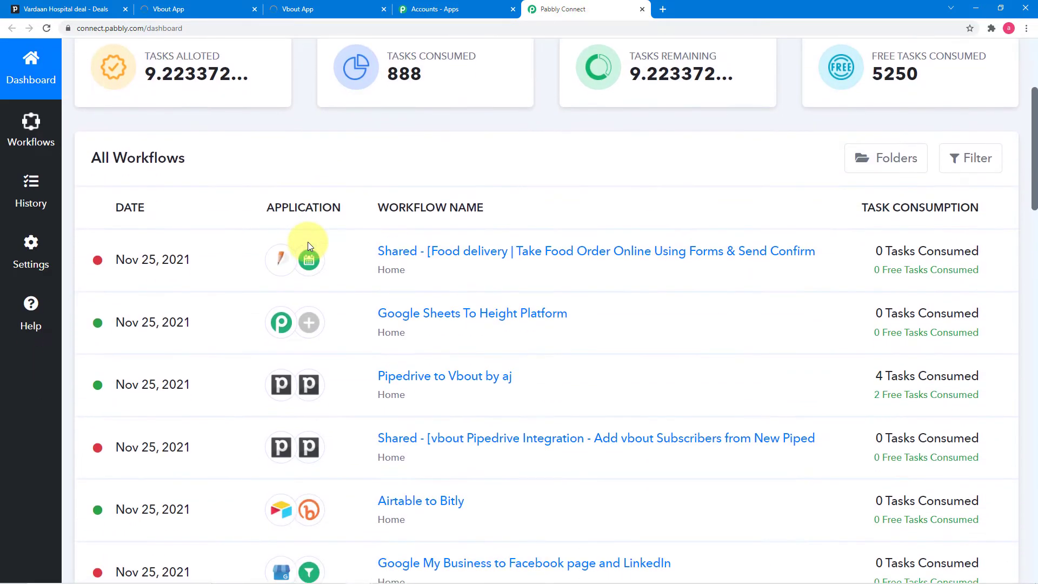
{"action": "scroll", "coordinate": [309, 247], "scroll_direction": "down", "scroll_amount": 11}
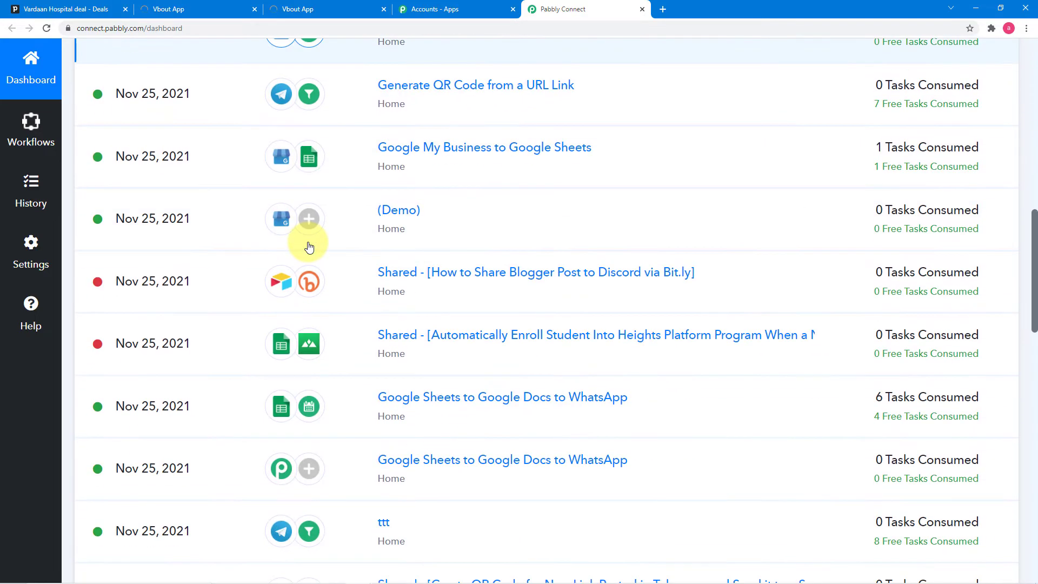
{"action": "scroll", "coordinate": [309, 246], "scroll_direction": "up", "scroll_amount": 7}
{"action": "scroll", "coordinate": [309, 246], "scroll_direction": "up", "scroll_amount": 14}
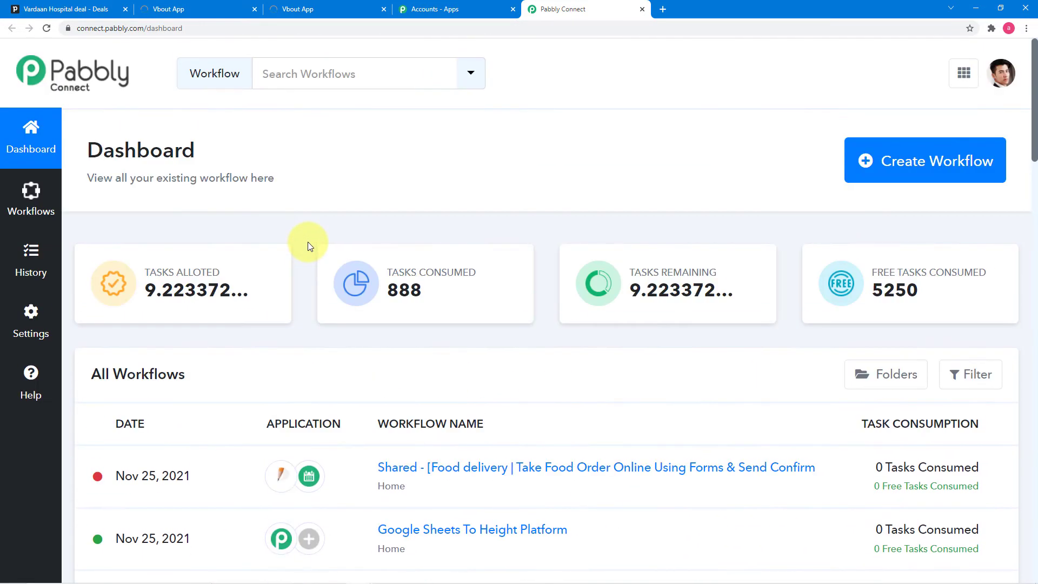
{"action": "left_click", "coordinate": [958, 172]}
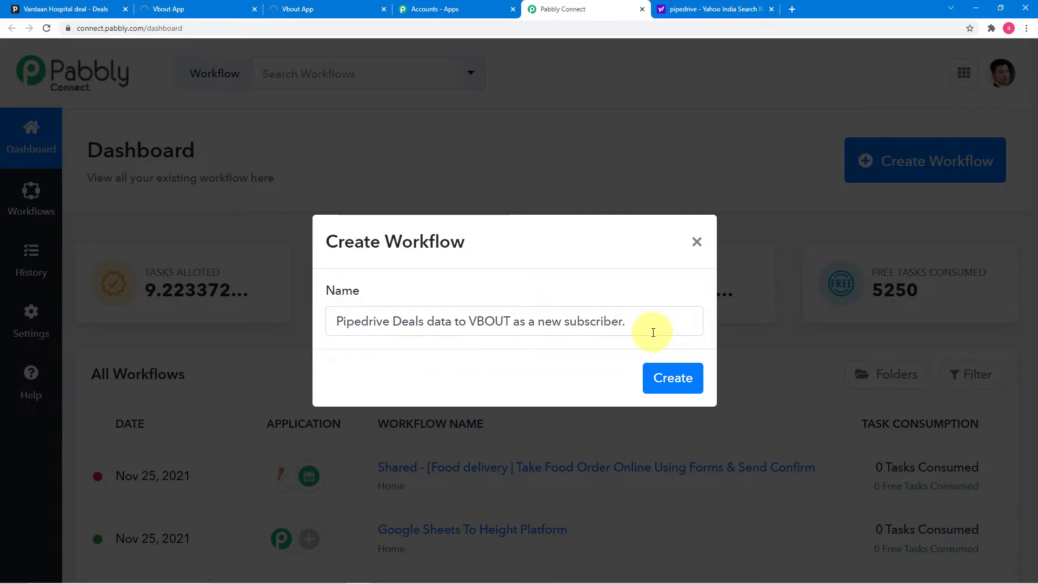
{"action": "left_click", "coordinate": [666, 387]}
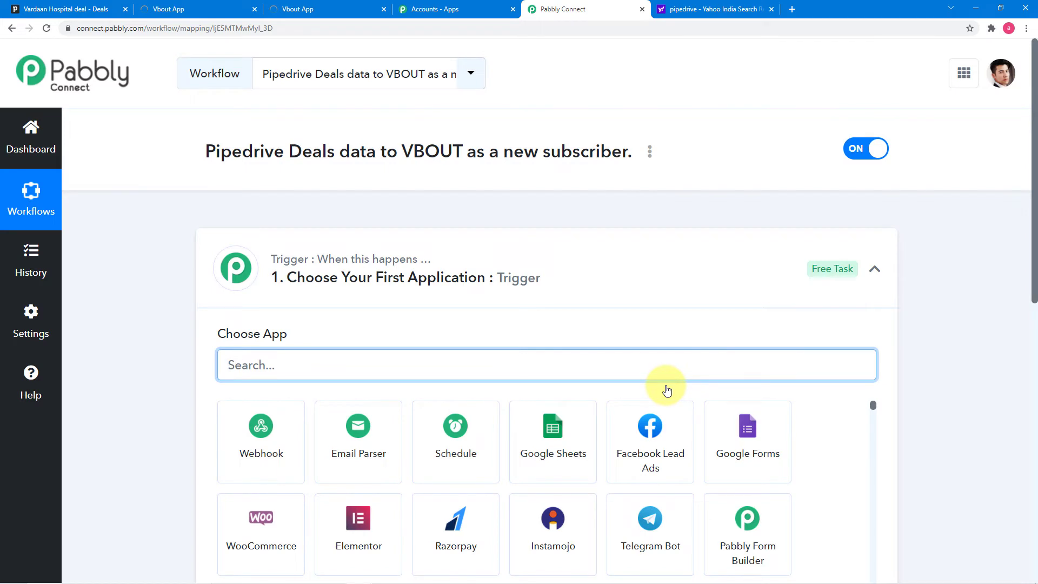
- Set the workflow's trigger to the PipeDrive app with the New Deal event
{"action": "left_click", "coordinate": [873, 271]}
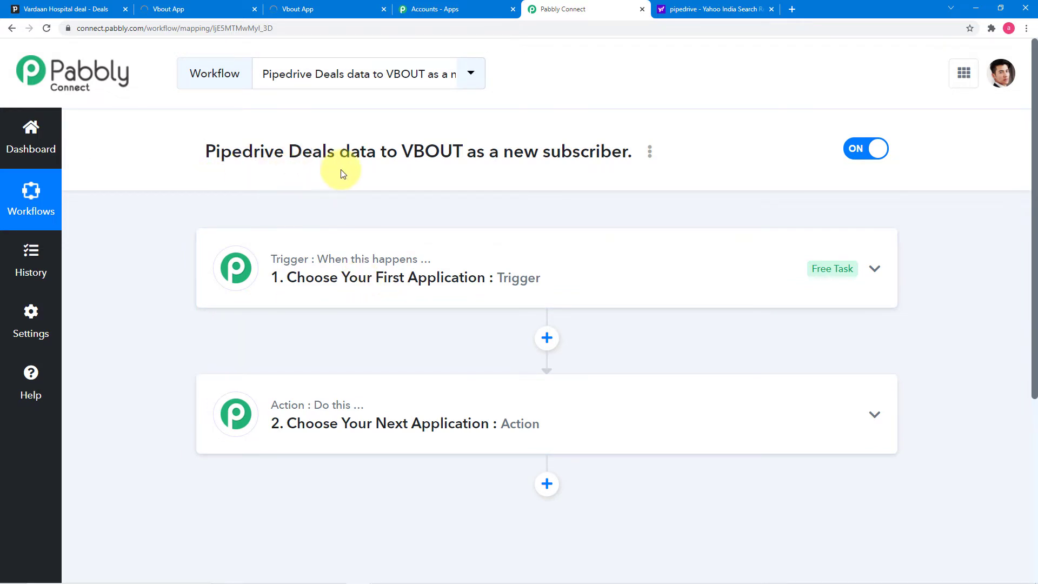
{"action": "mouse_move", "coordinate": [324, 401]}
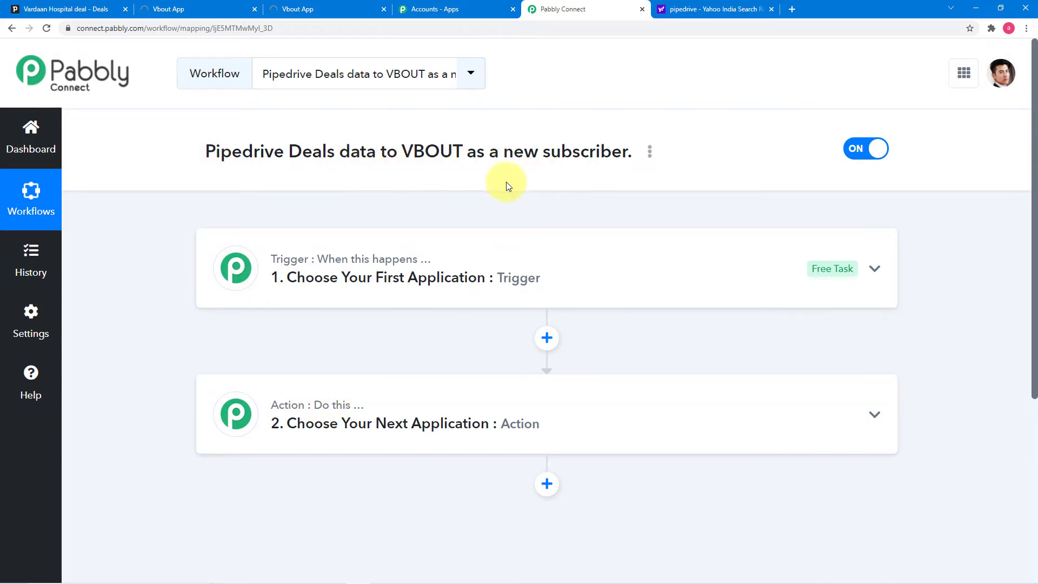
{"action": "left_click", "coordinate": [339, 290]}
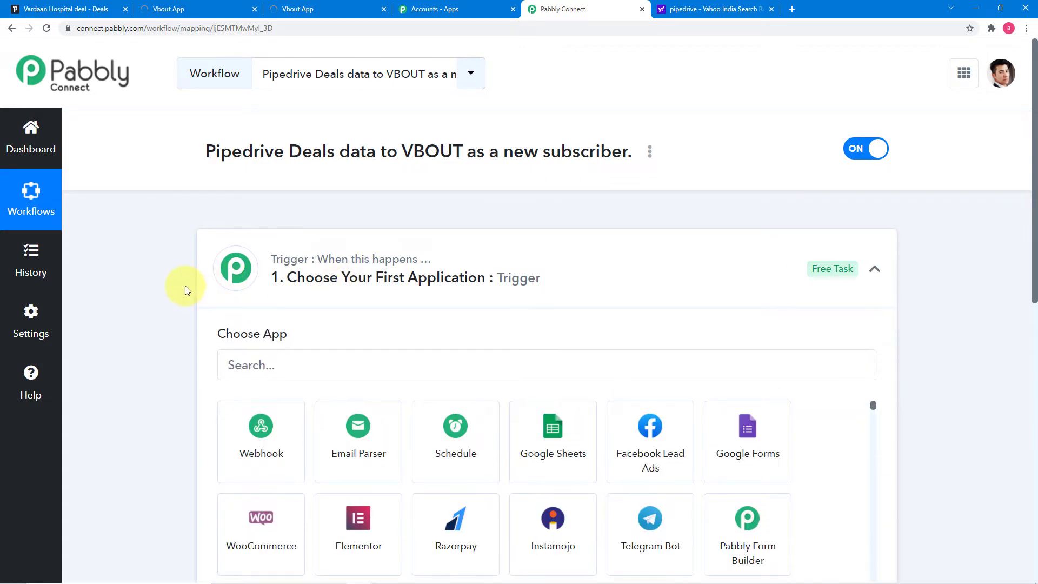
{"action": "left_click", "coordinate": [300, 149]}
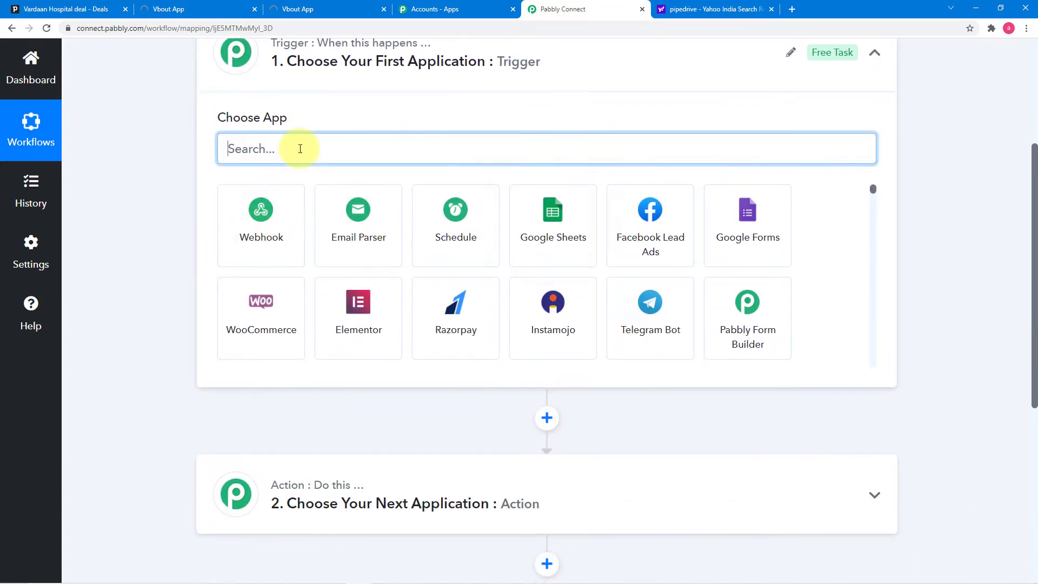
{"action": "type", "text": "pipi"}
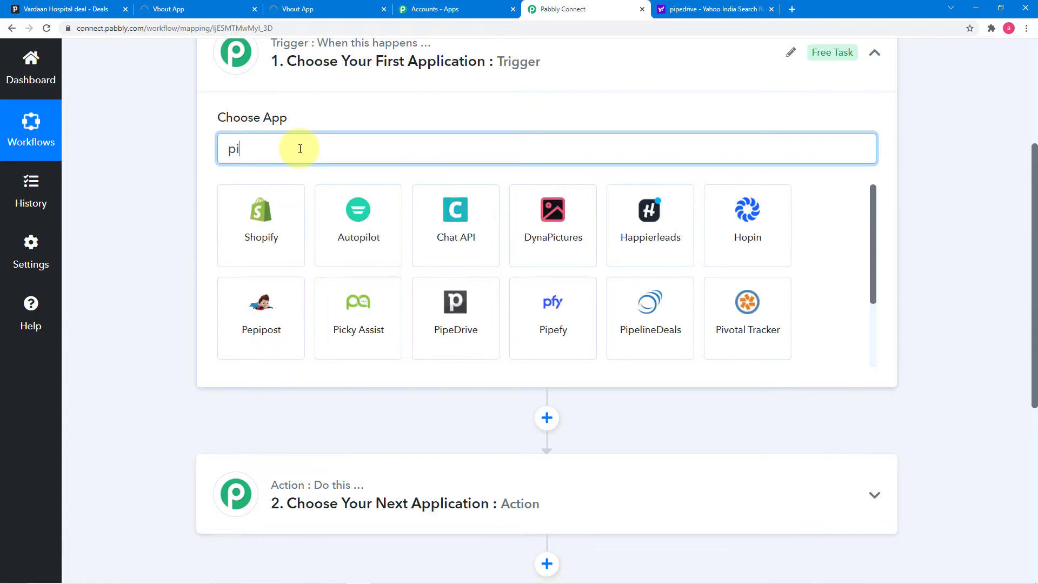
{"action": "key", "text": "BackSpace"}
{"action": "type", "text": "e"}
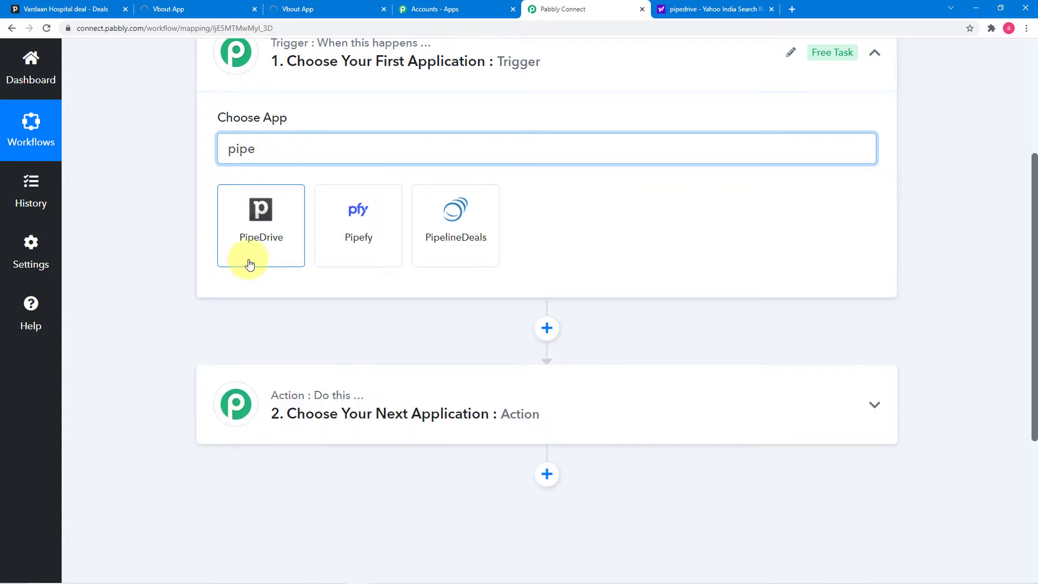
{"action": "left_click", "coordinate": [260, 255]}
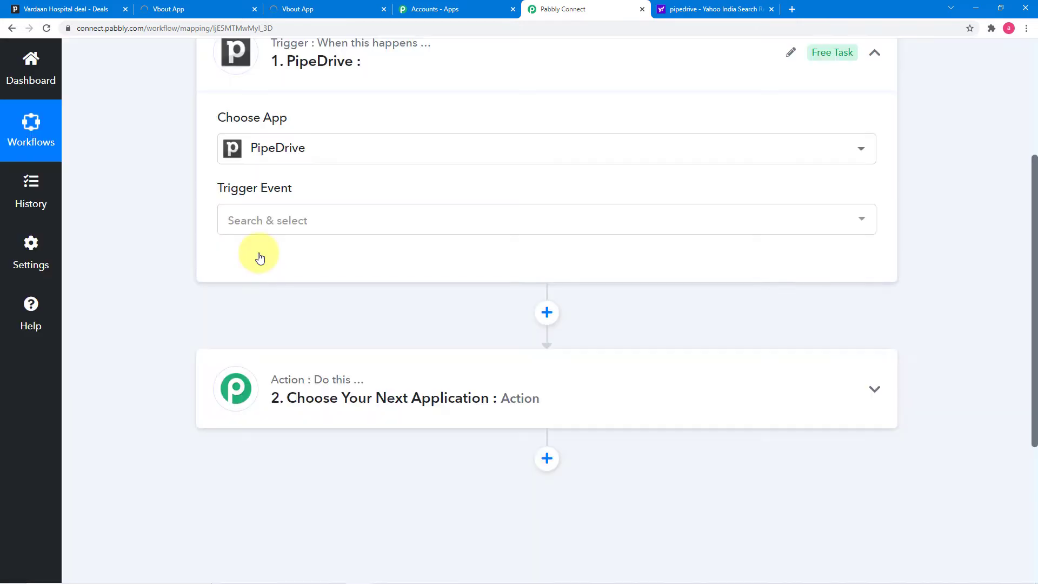
{"action": "left_click", "coordinate": [265, 227]}
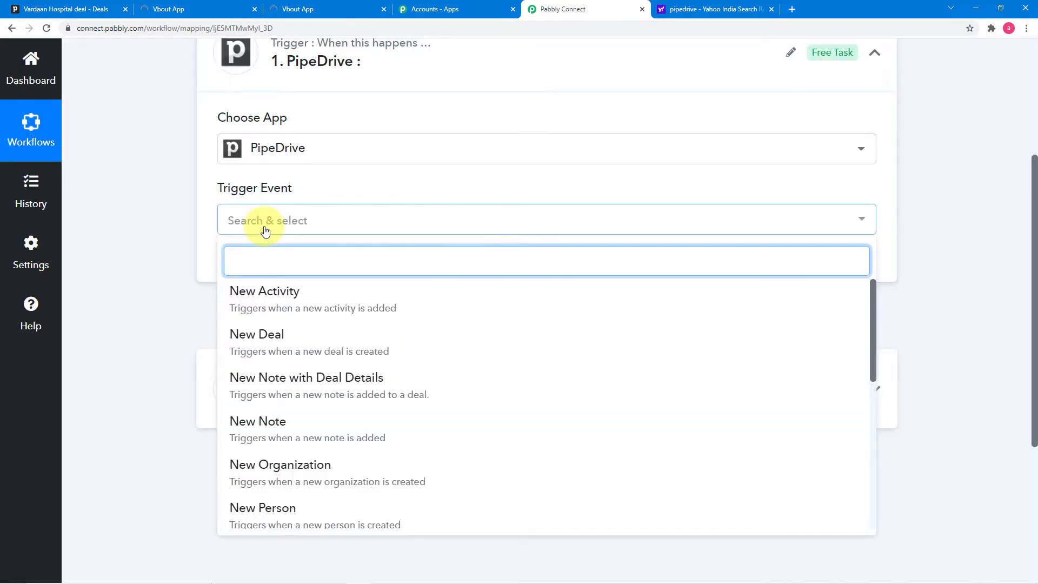
{"action": "left_click", "coordinate": [303, 351]}
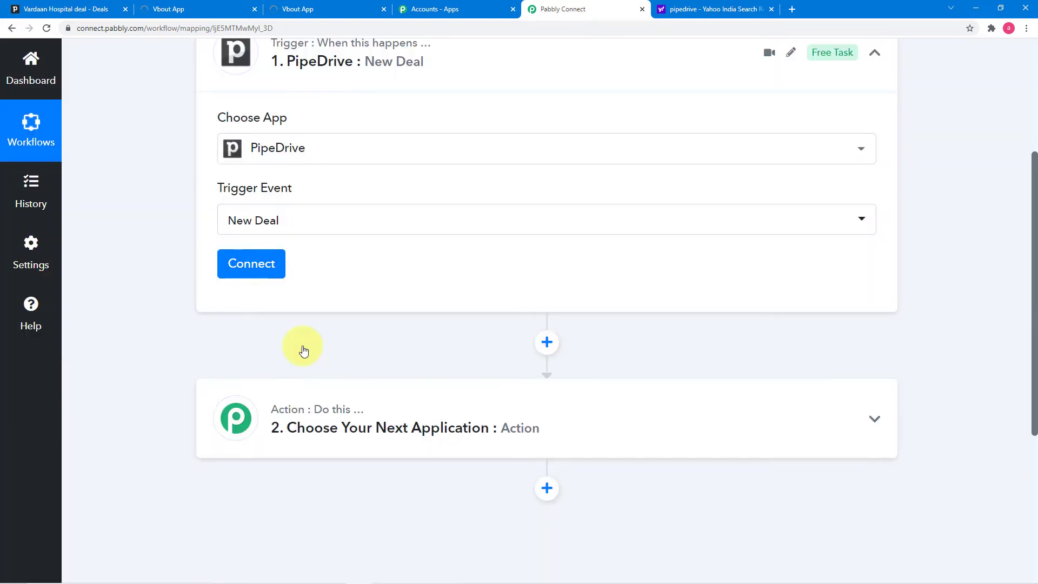
- Start adding a new PipeDrive connection for the trigger
{"action": "left_click", "coordinate": [246, 261]}
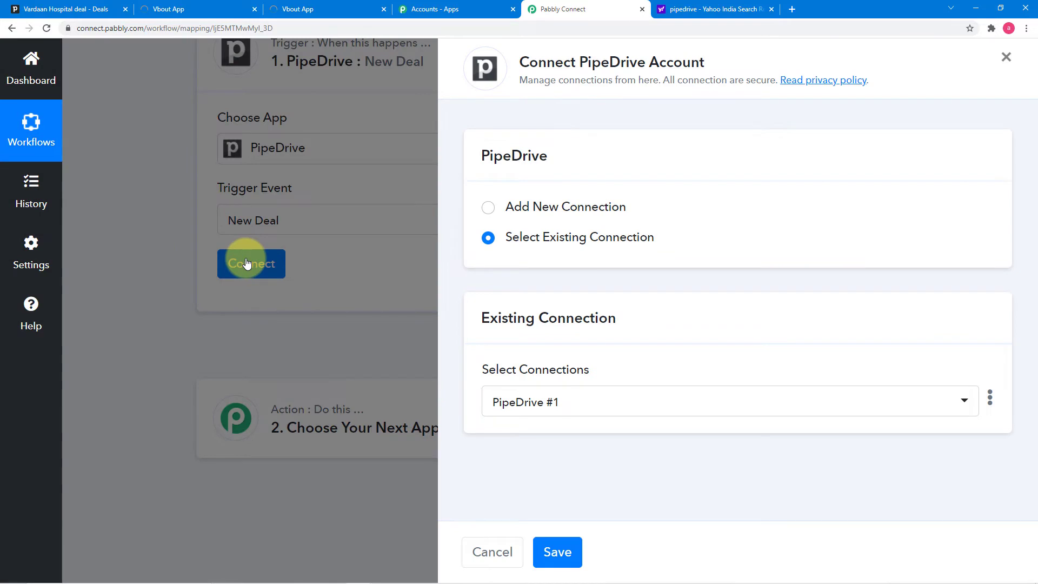
{"action": "left_click", "coordinate": [488, 212]}
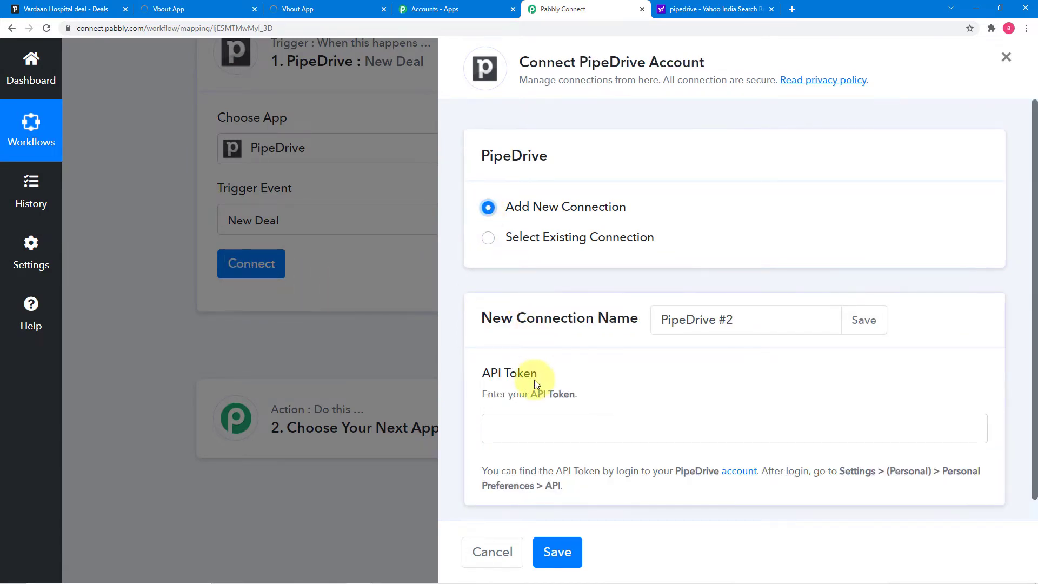
{"action": "scroll", "coordinate": [534, 380], "scroll_direction": "down", "scroll_amount": 1}
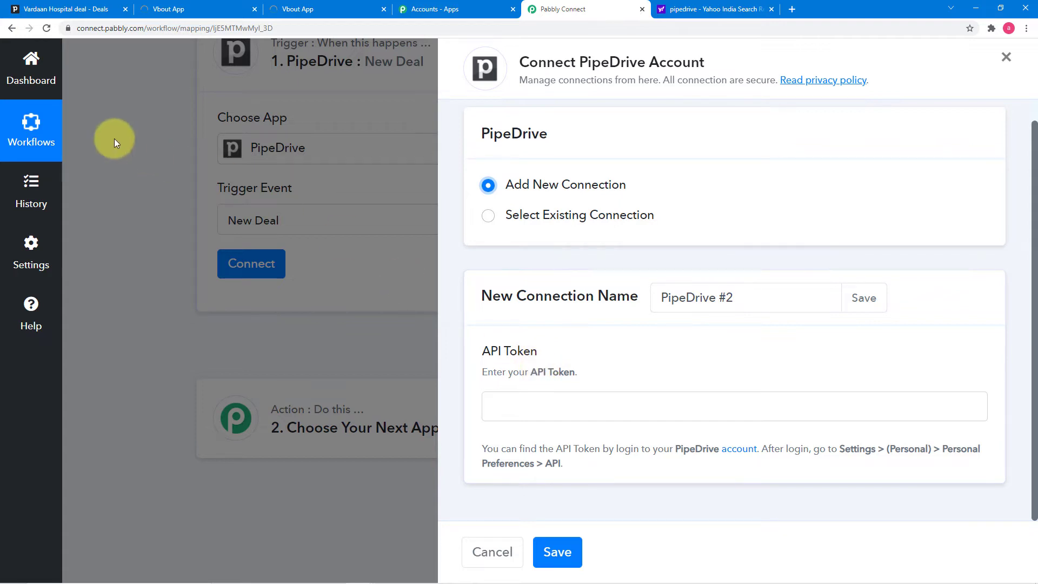
- Switch to Pipedrive and copy the personal API token from the personal preferences
{"action": "left_click", "coordinate": [88, 7]}
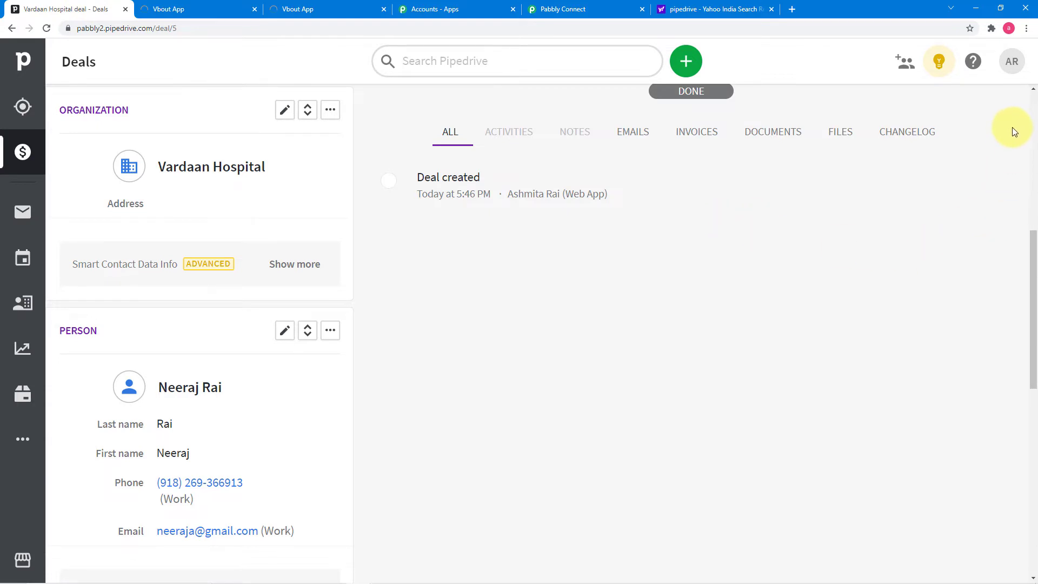
{"action": "left_click", "coordinate": [1014, 61]}
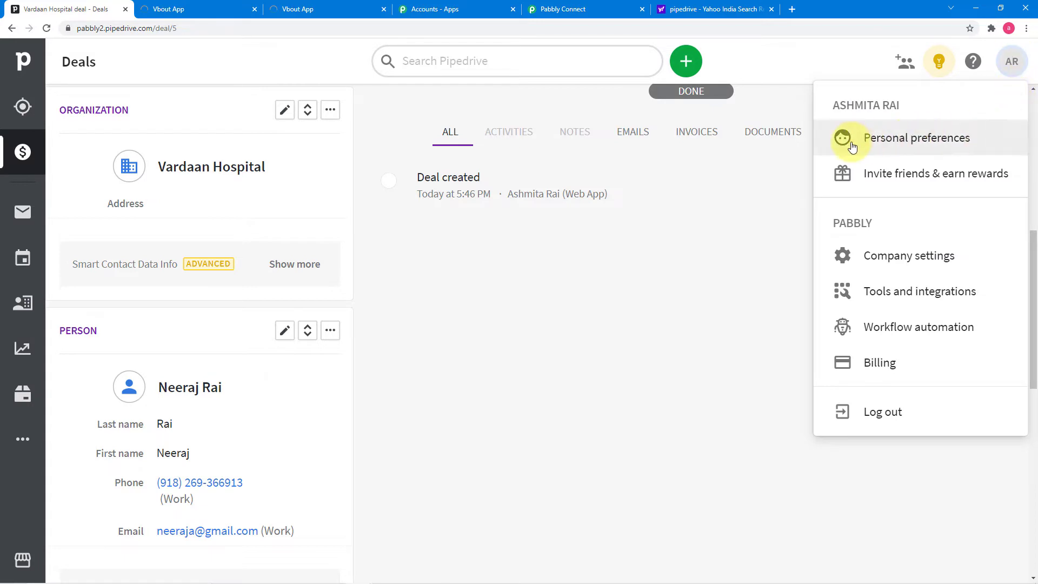
{"action": "left_click", "coordinate": [938, 141]}
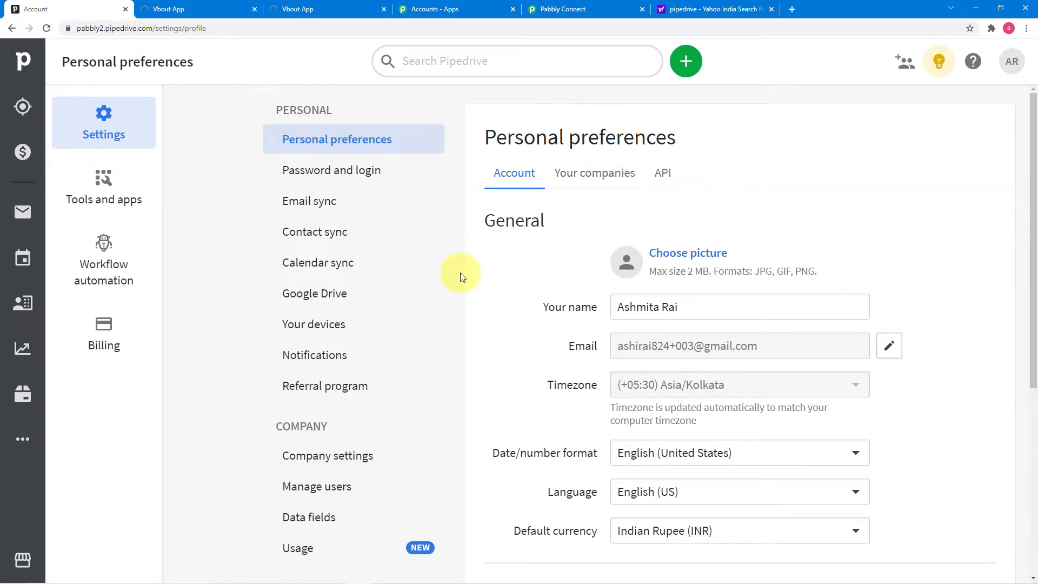
{"action": "left_click", "coordinate": [668, 181]}
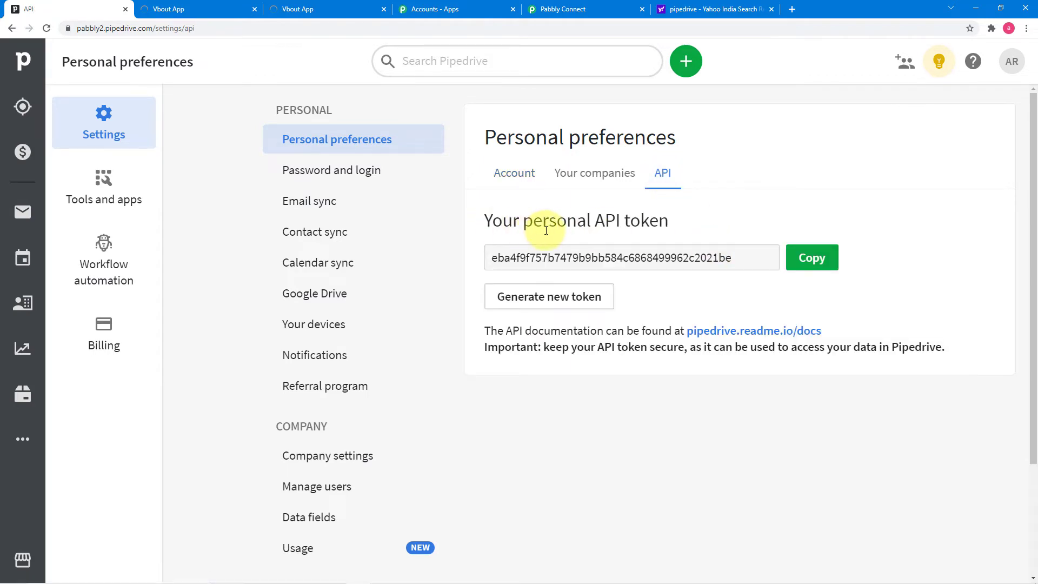
{"action": "left_click", "coordinate": [804, 264]}
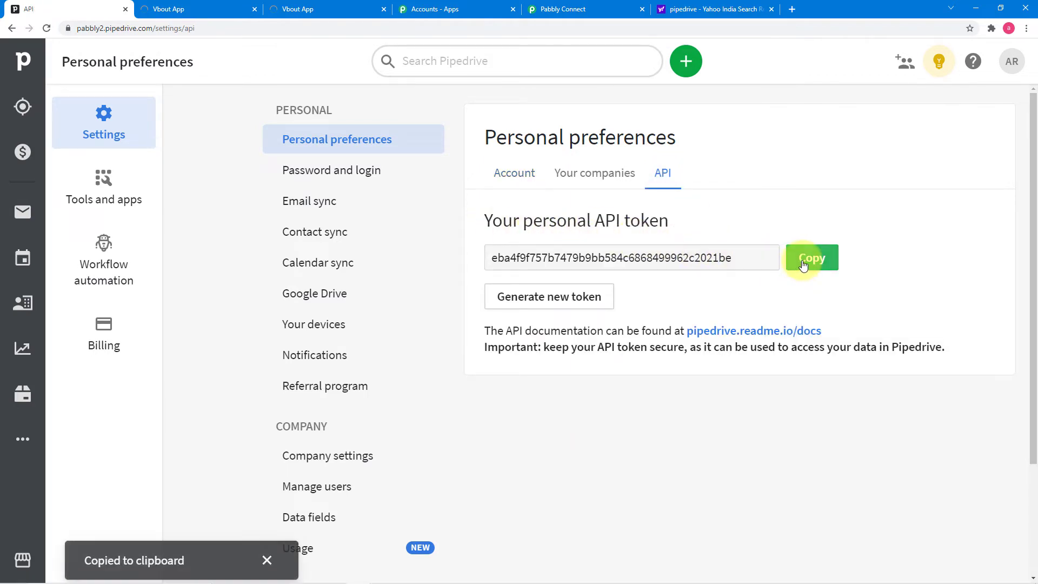
- Back in Pabbly Connect, paste the API token into the new PipeDrive connection and save it
{"action": "left_click", "coordinate": [575, 13]}
{"action": "left_click", "coordinate": [550, 407]}
{"action": "right_click", "coordinate": [552, 410]}
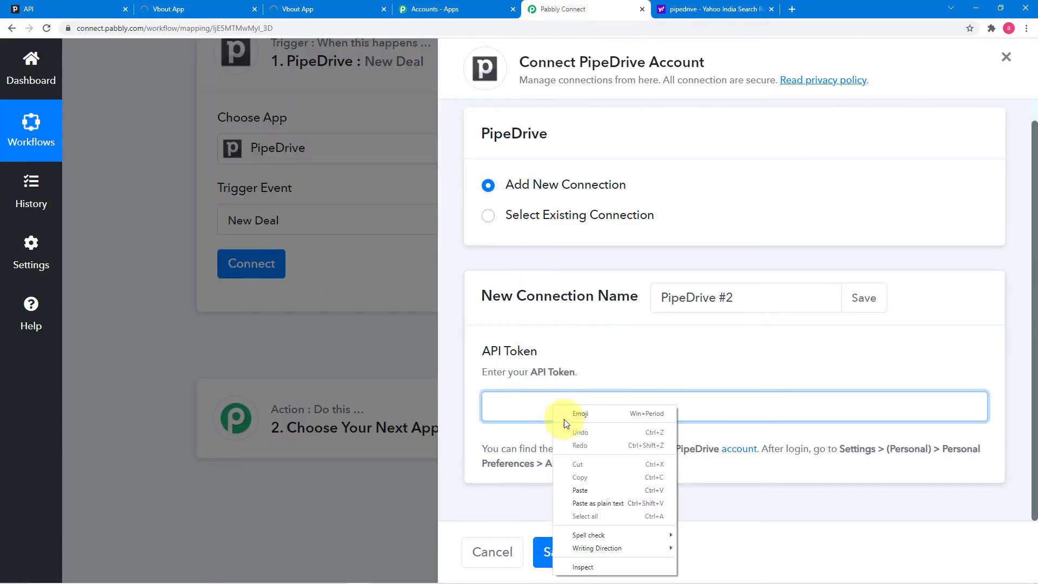
{"action": "left_click", "coordinate": [584, 493]}
{"action": "left_click", "coordinate": [557, 552]}
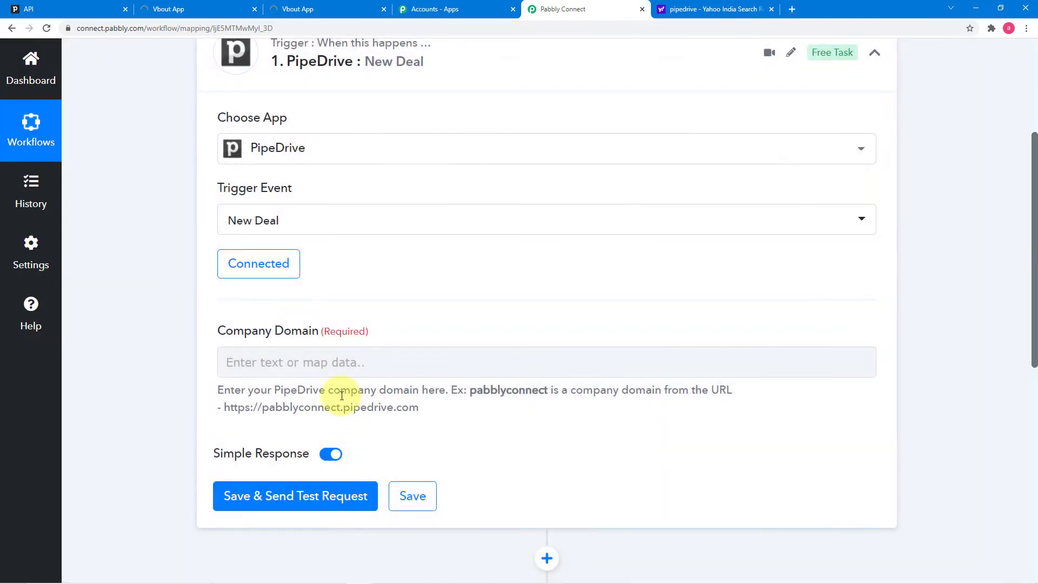
- Switch to the Pipedrive deals page and copy the company domain pabbly2 from its URL
{"action": "scroll", "coordinate": [169, 333], "scroll_direction": "down", "scroll_amount": 1}
{"action": "scroll", "coordinate": [170, 337], "scroll_direction": "down", "scroll_amount": 1}
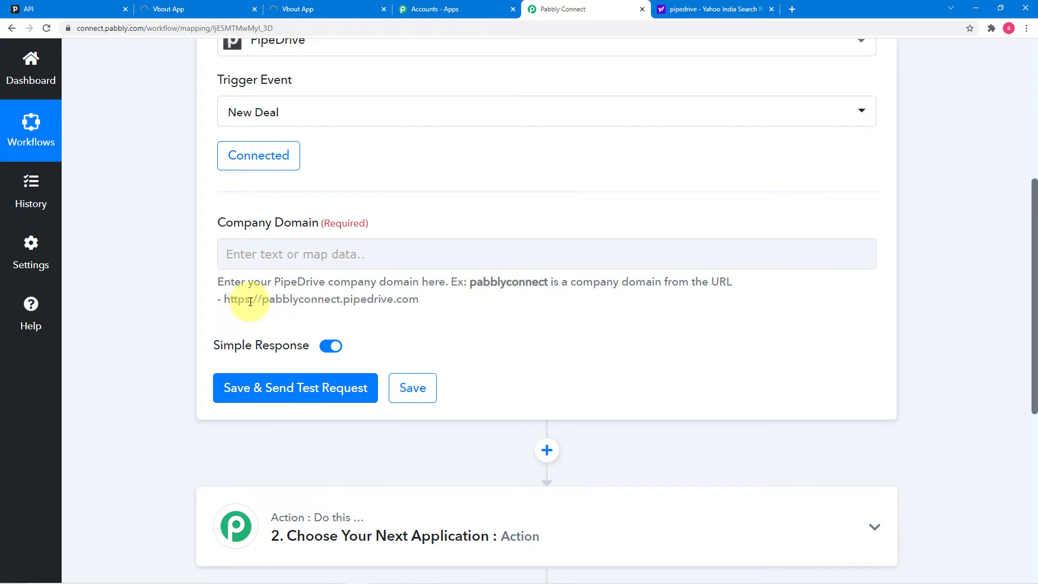
{"action": "left_click", "coordinate": [105, 8]}
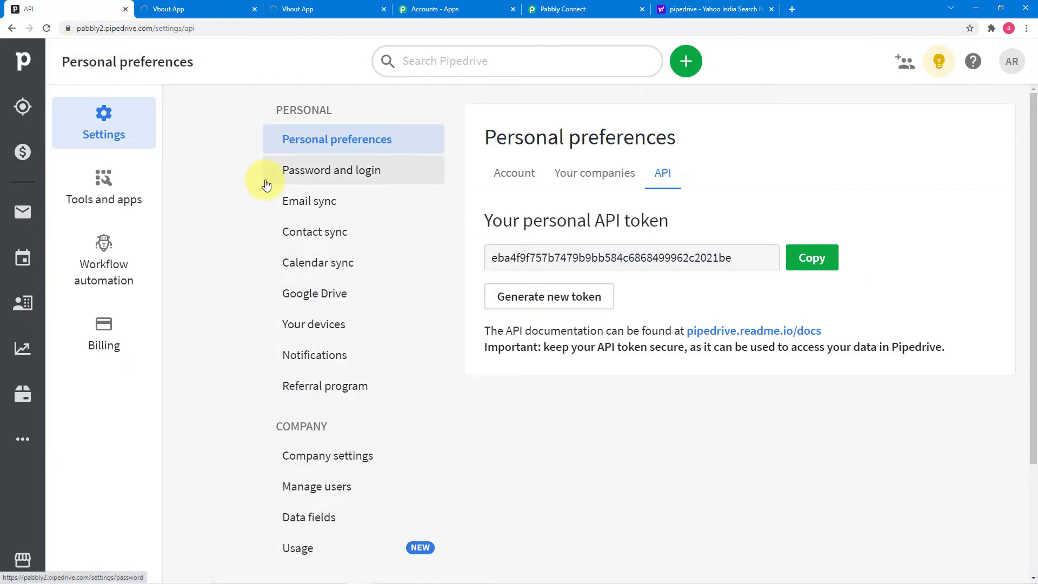
{"action": "left_click", "coordinate": [26, 72]}
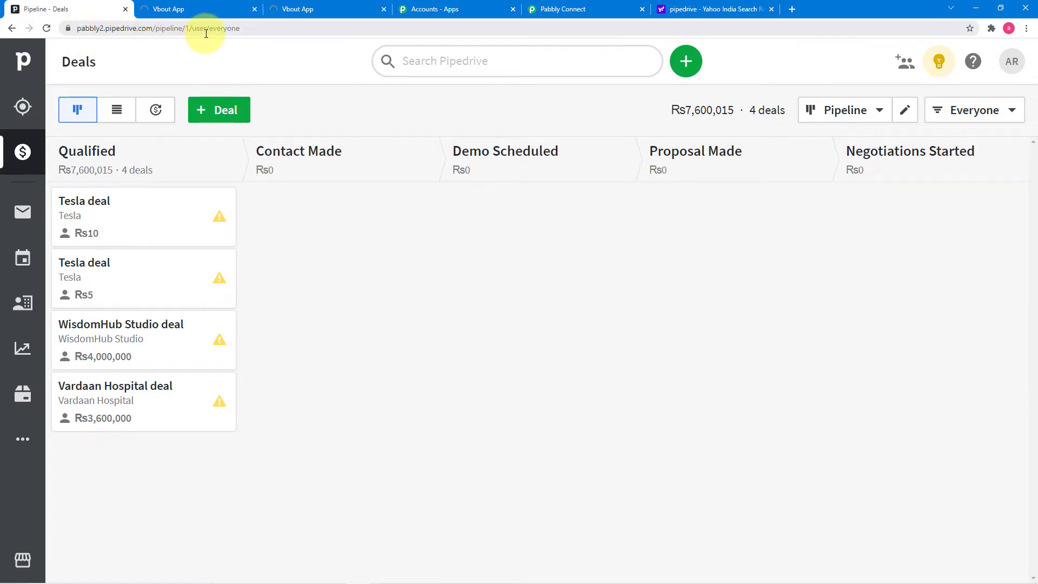
{"action": "left_click", "coordinate": [103, 29]}
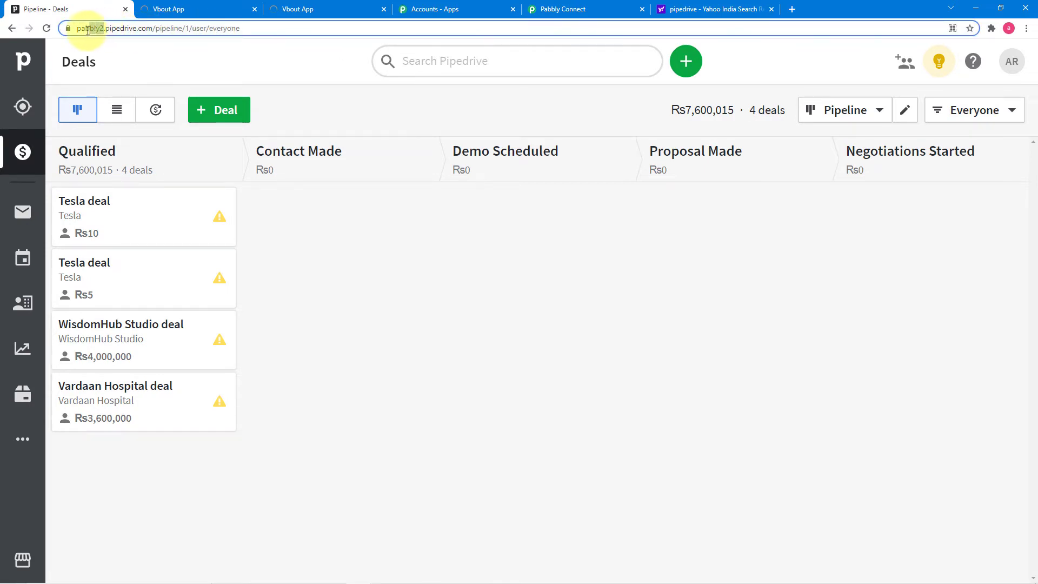
{"action": "double_click", "coordinate": [115, 30]}
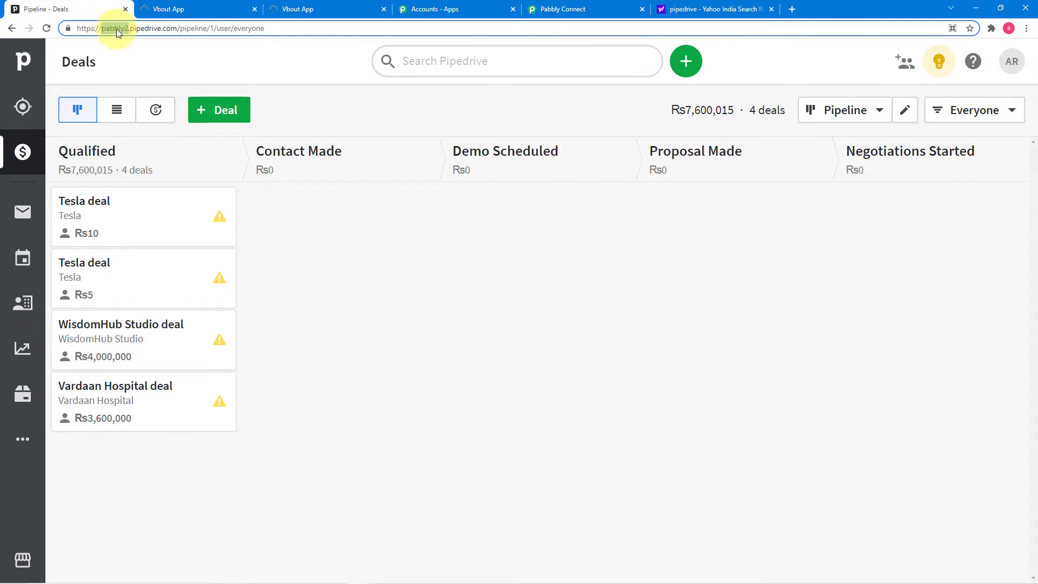
{"action": "right_click", "coordinate": [116, 28]}
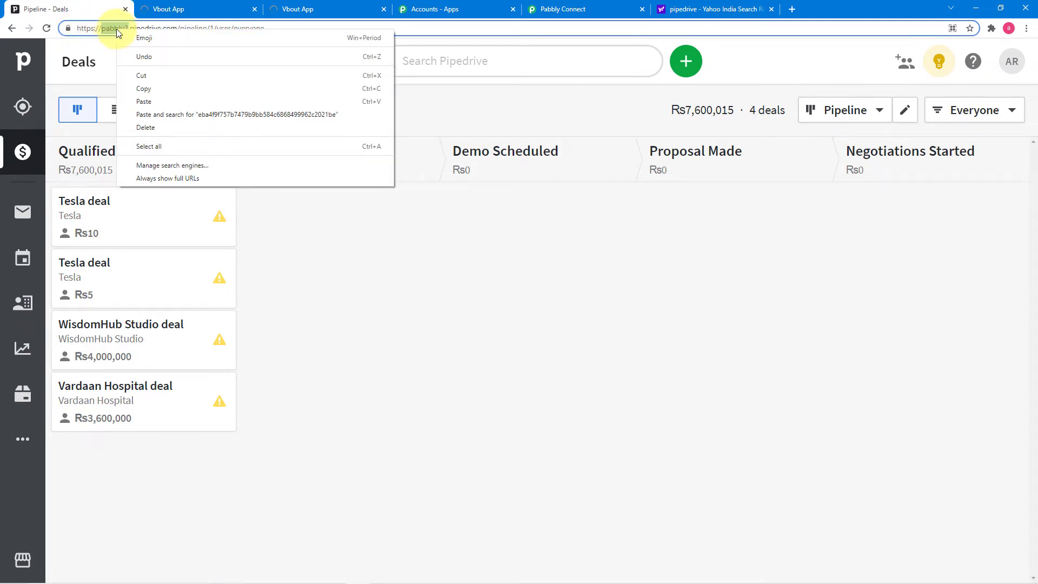
{"action": "left_click", "coordinate": [143, 89]}
- Back in Pabbly Connect, paste pabbly2 as the Company Domain of the PipeDrive trigger
{"action": "left_click", "coordinate": [563, 9]}
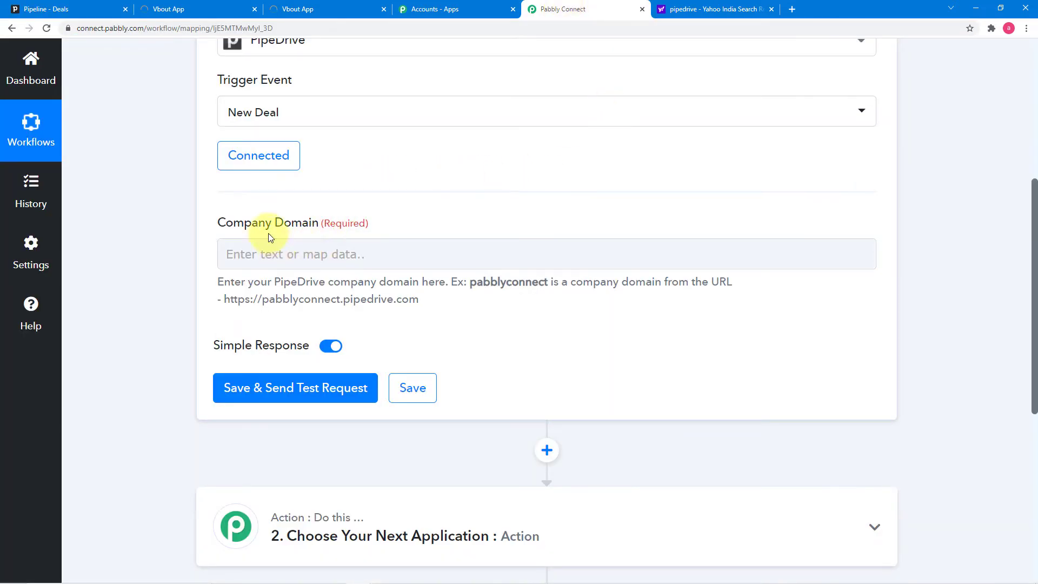
{"action": "left_click", "coordinate": [301, 253]}
{"action": "right_click", "coordinate": [303, 254]}
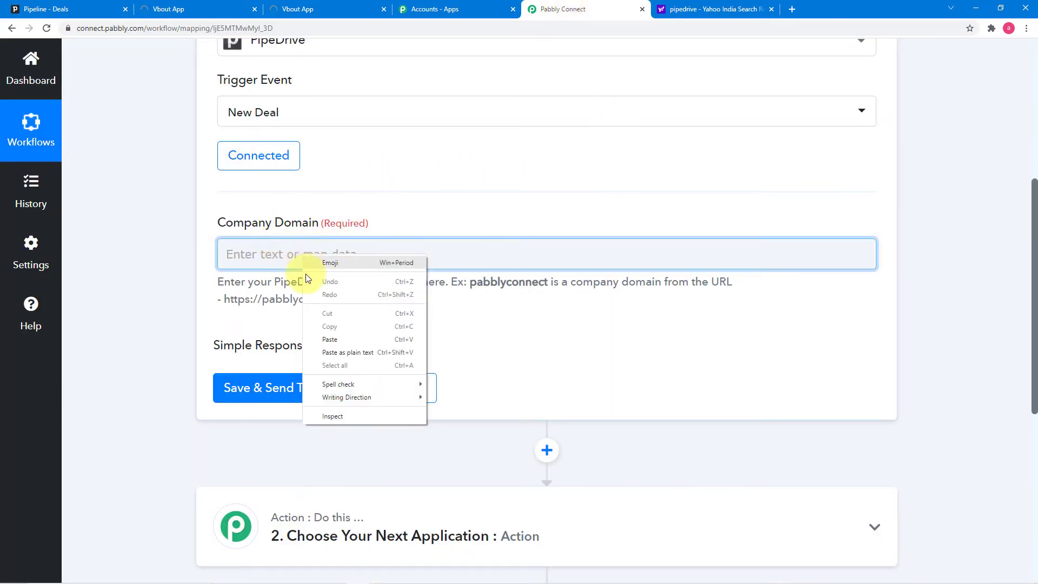
{"action": "left_click", "coordinate": [327, 340]}
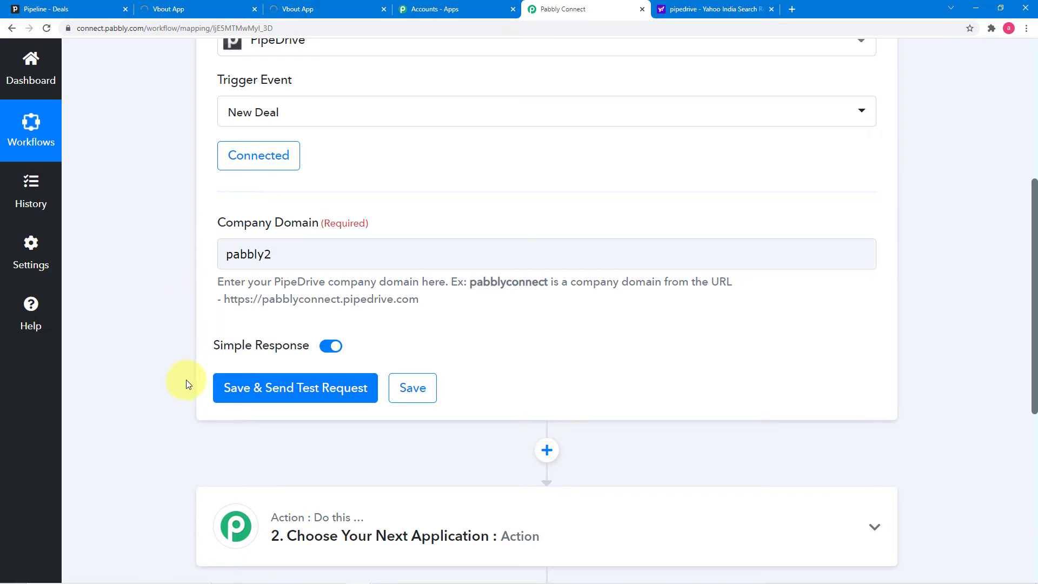
- Save the PipeDrive New Deal trigger and send a test request so it waits for a response
{"action": "left_click", "coordinate": [102, 12]}
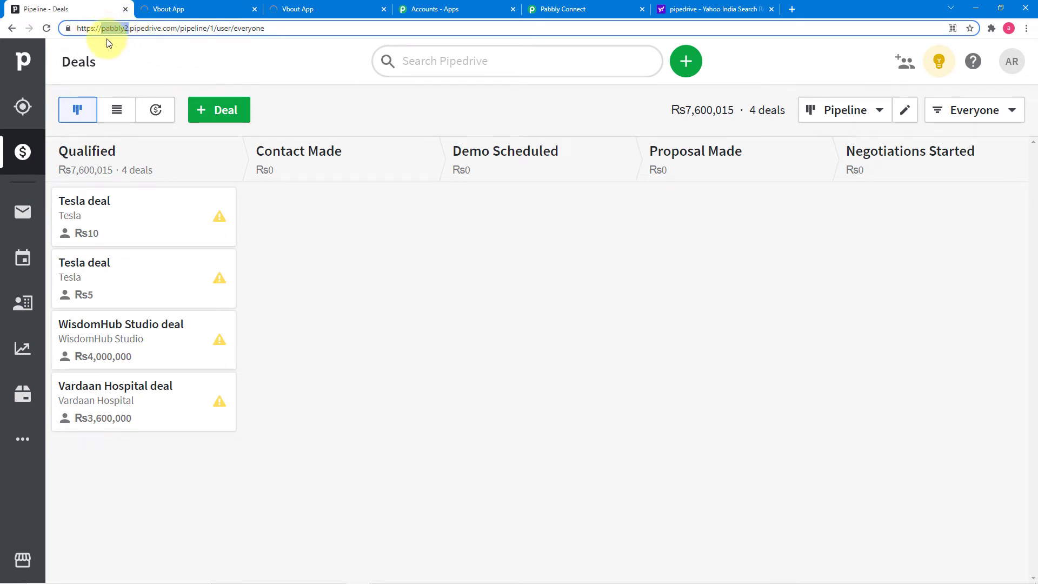
{"action": "left_click", "coordinate": [547, 9]}
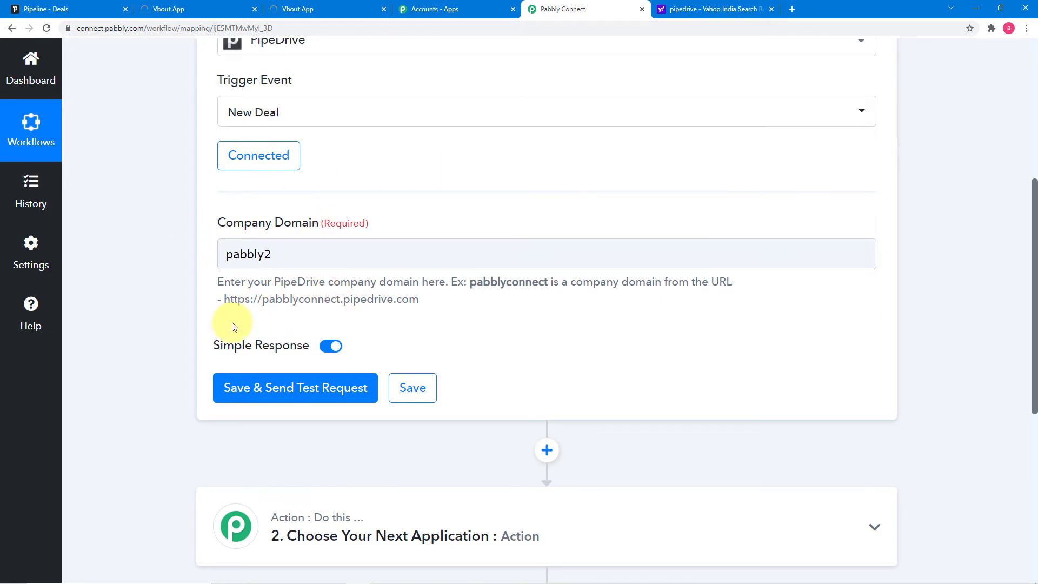
{"action": "left_click", "coordinate": [230, 388]}
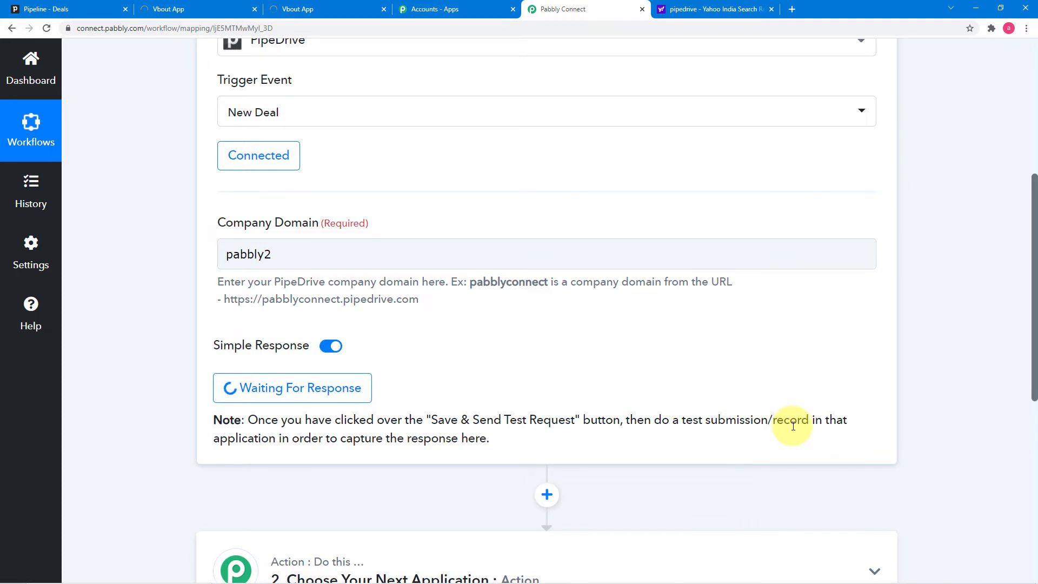
- Switch to Pipedrive and save a Magnet Brains deal worth 45000000 Indian Rupee, expected close date 12/20/2021, with the contact person's name, phone and email
{"action": "left_click", "coordinate": [93, 7]}
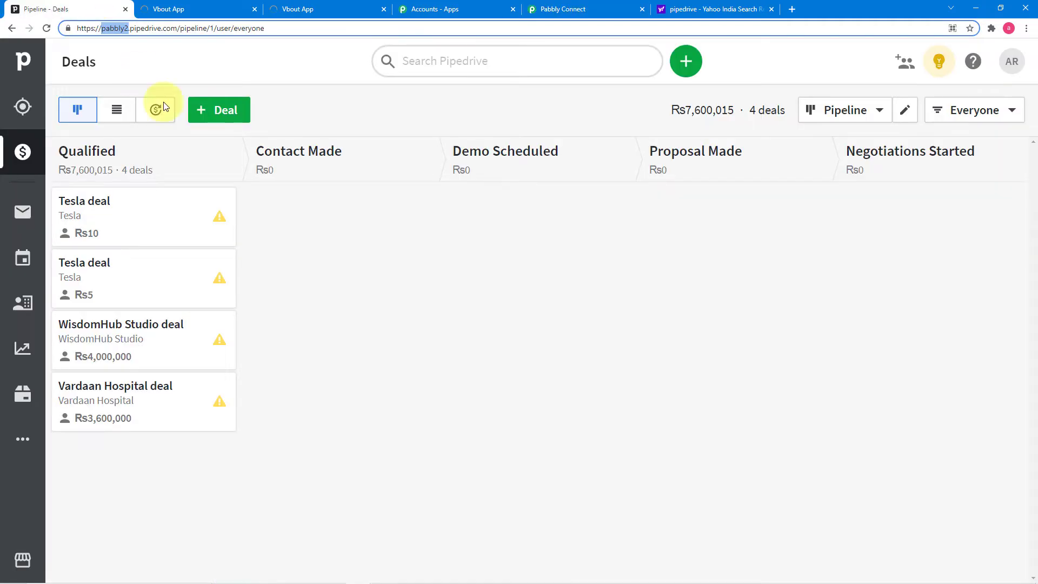
{"action": "left_click", "coordinate": [205, 119]}
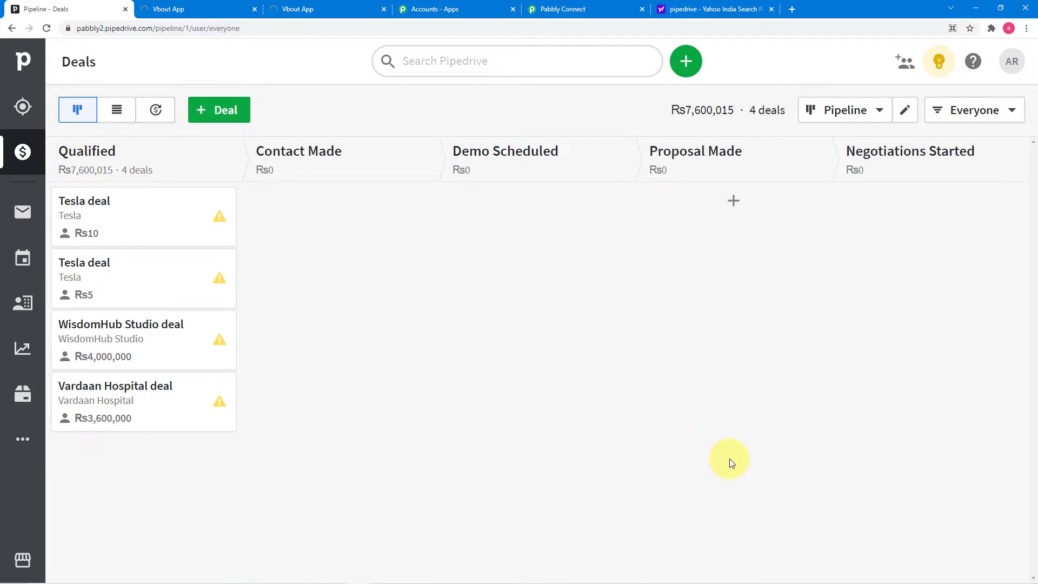
{"action": "left_click", "coordinate": [223, 111]}
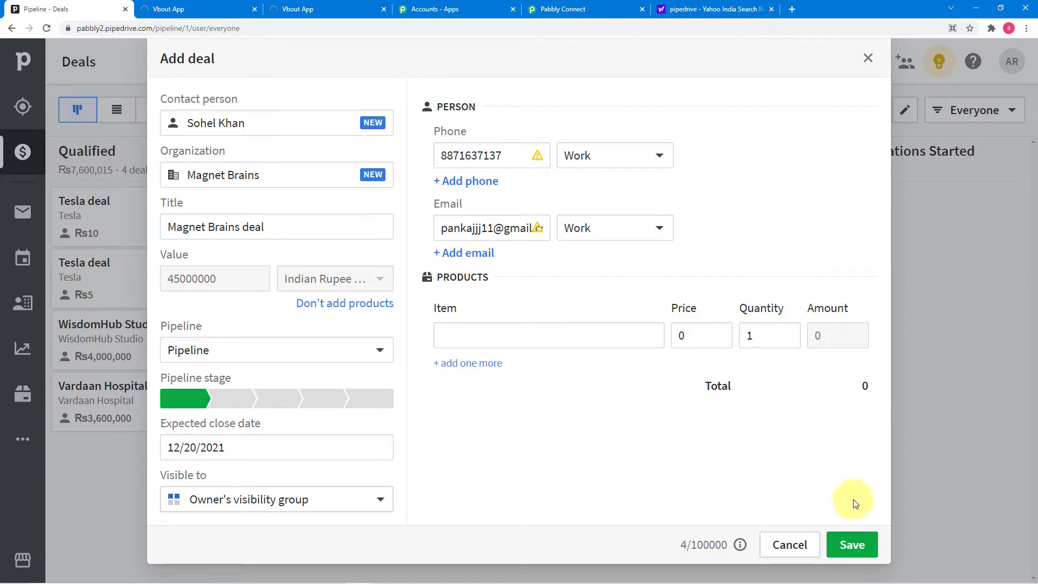
{"action": "left_click", "coordinate": [863, 546]}
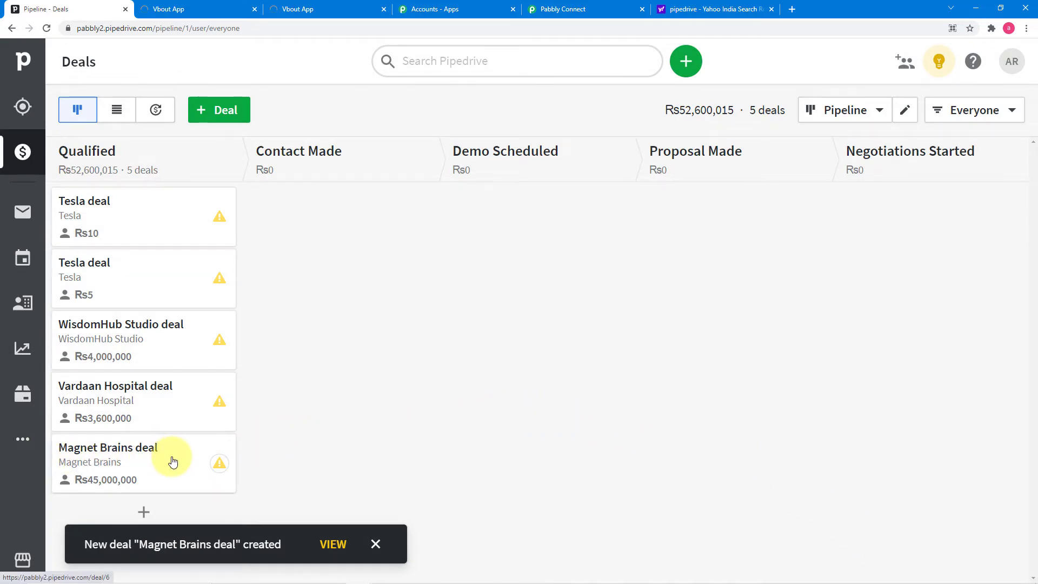
- Back in Pabbly Connect, examine the labels and values of the webhook response captured for the new deal
{"action": "left_click", "coordinate": [565, 9]}
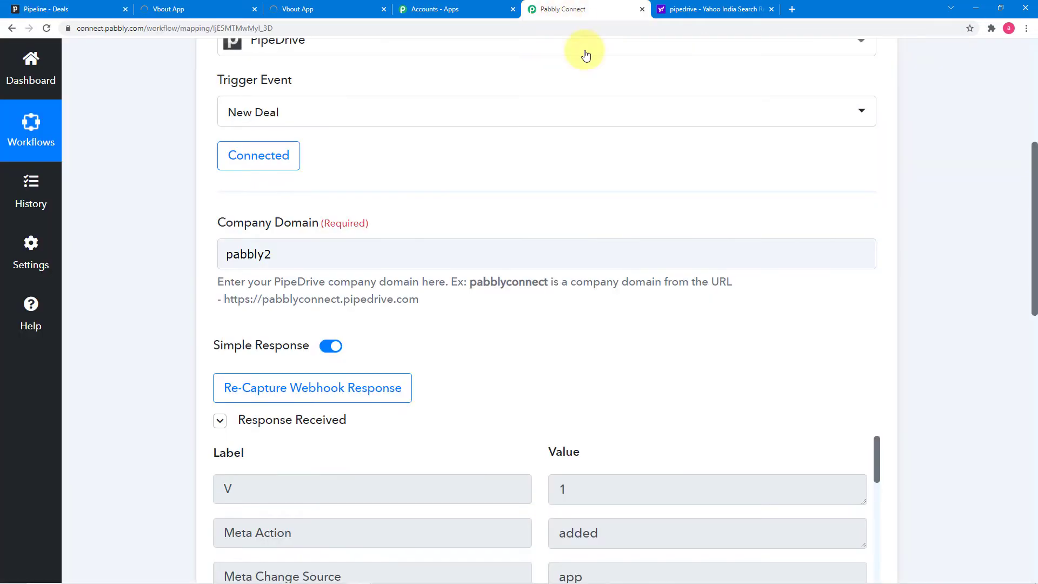
{"action": "scroll", "coordinate": [122, 278], "scroll_direction": "down", "scroll_amount": 6}
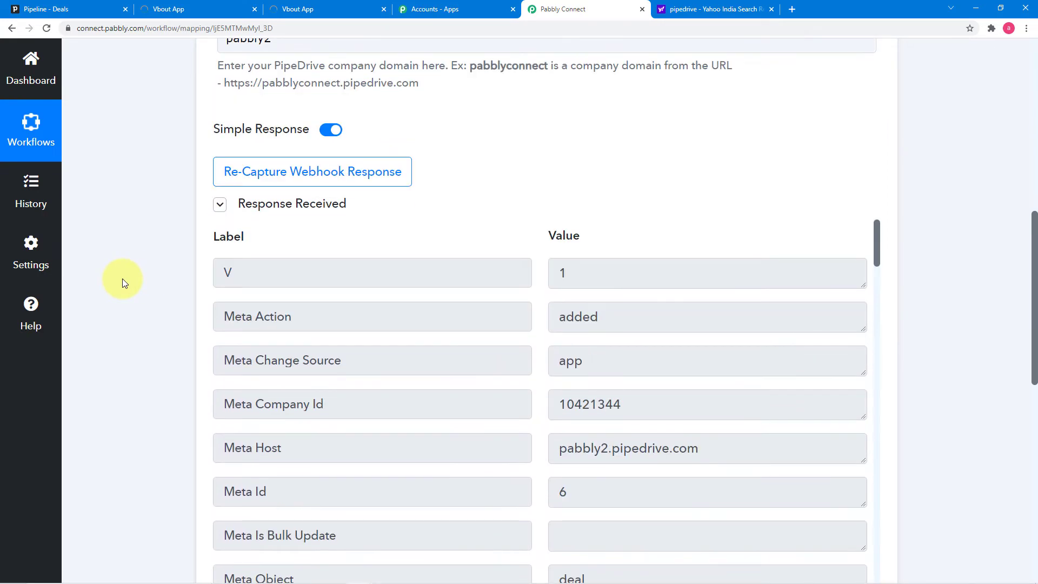
{"action": "scroll", "coordinate": [416, 250], "scroll_direction": "down", "scroll_amount": 4}
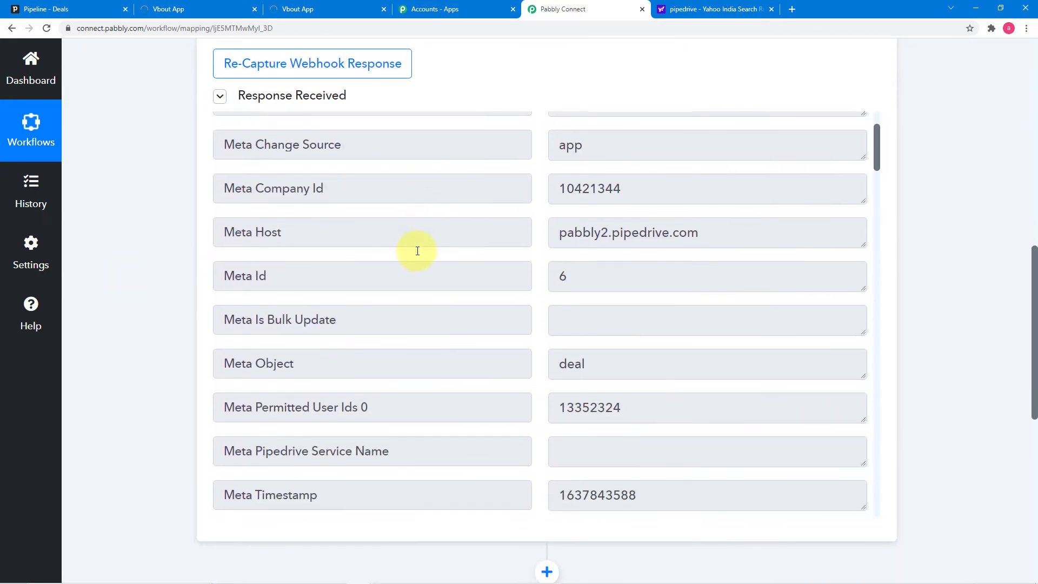
{"action": "scroll", "coordinate": [418, 251], "scroll_direction": "down", "scroll_amount": 10}
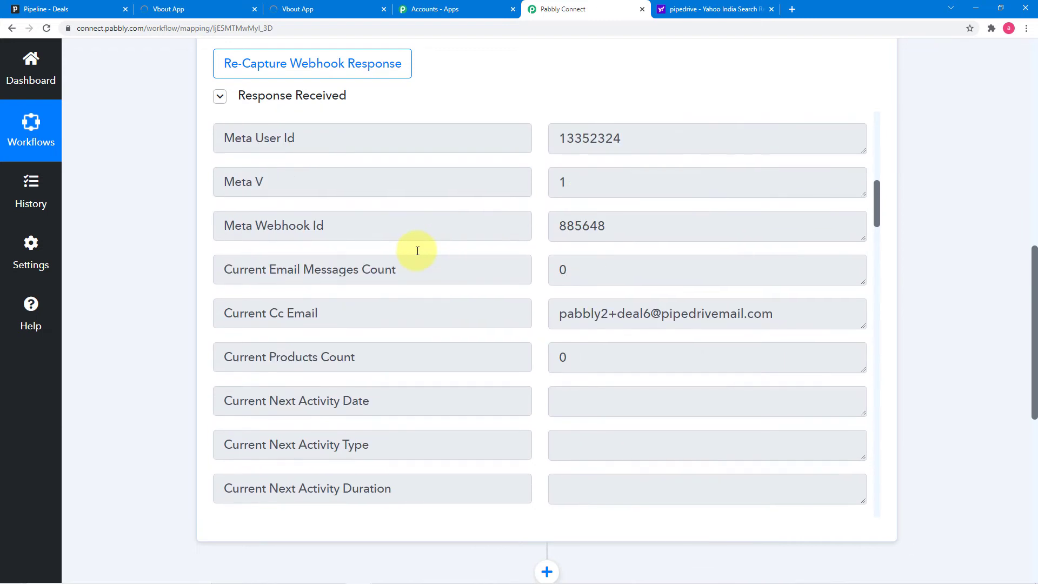
{"action": "scroll", "coordinate": [417, 250], "scroll_direction": "down", "scroll_amount": 12}
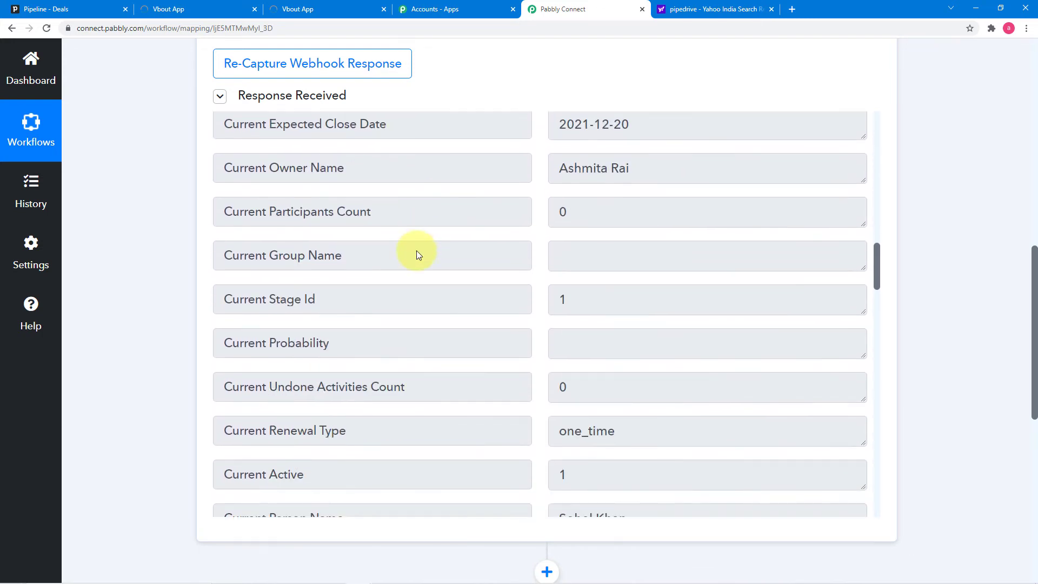
{"action": "scroll", "coordinate": [416, 251], "scroll_direction": "down", "scroll_amount": 2}
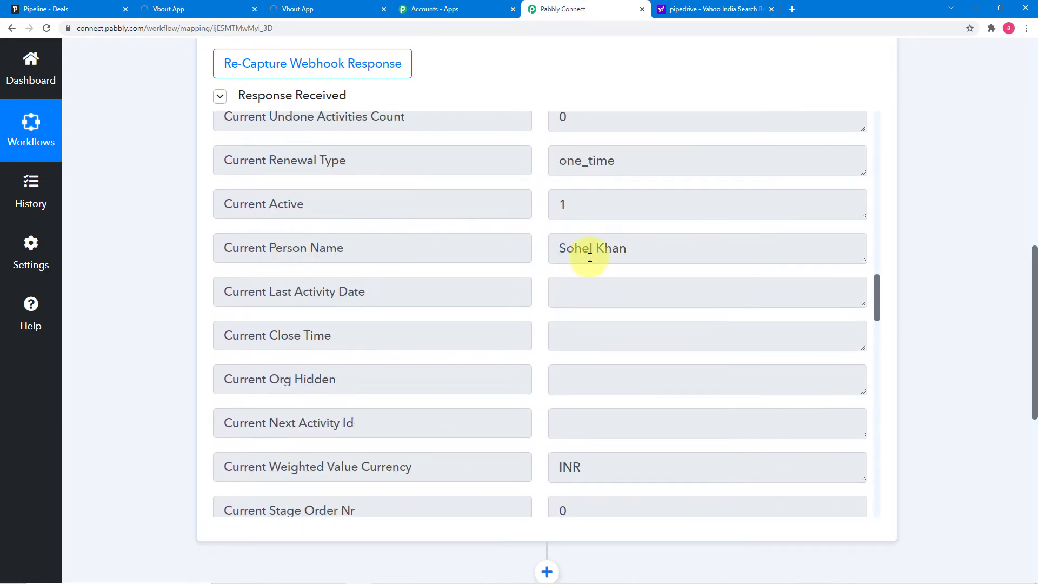
{"action": "scroll", "coordinate": [443, 283], "scroll_direction": "down", "scroll_amount": 12}
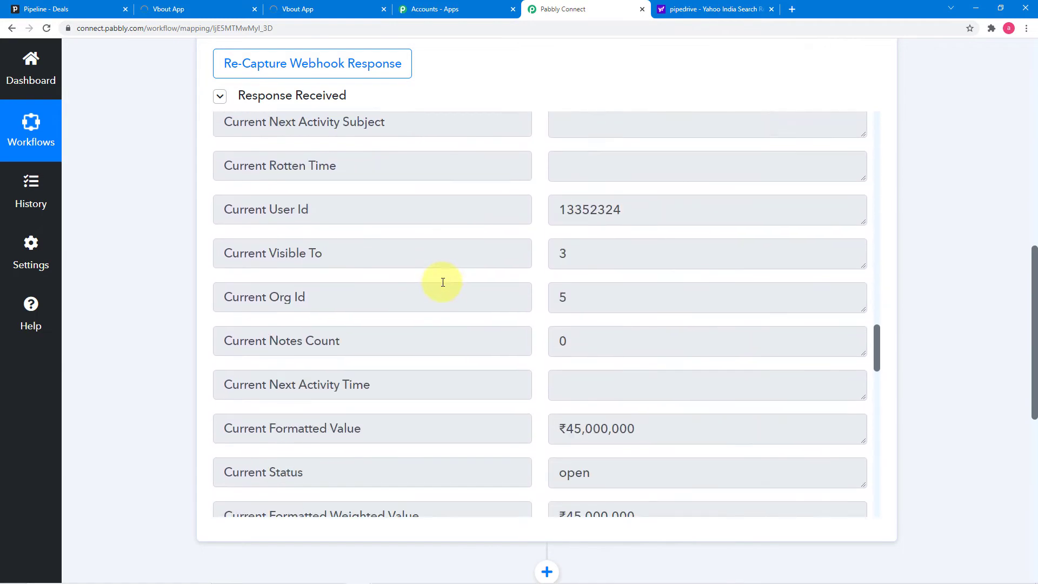
{"action": "scroll", "coordinate": [443, 283], "scroll_direction": "down", "scroll_amount": 12}
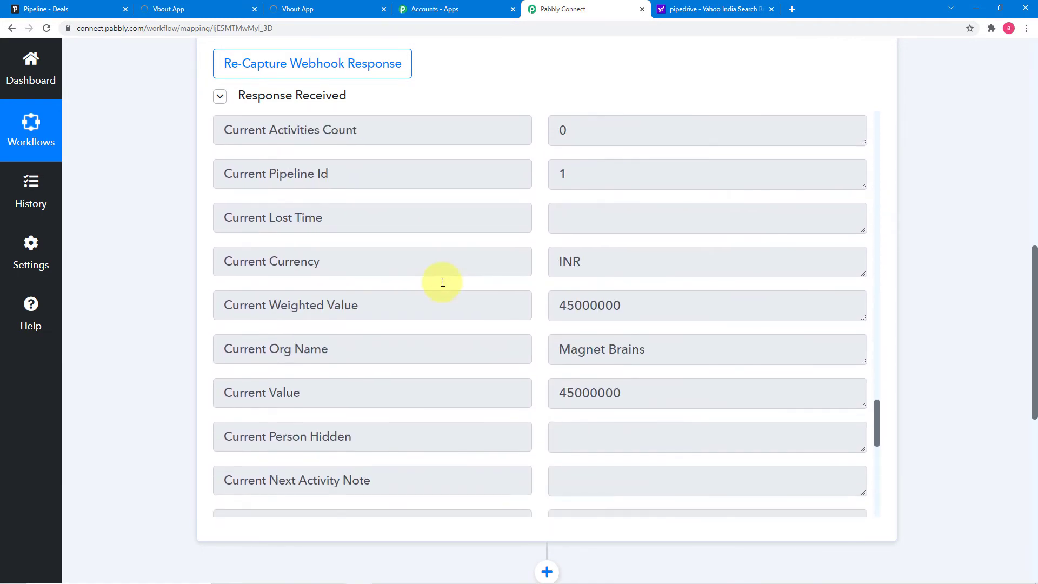
{"action": "scroll", "coordinate": [443, 282], "scroll_direction": "down", "scroll_amount": 9}
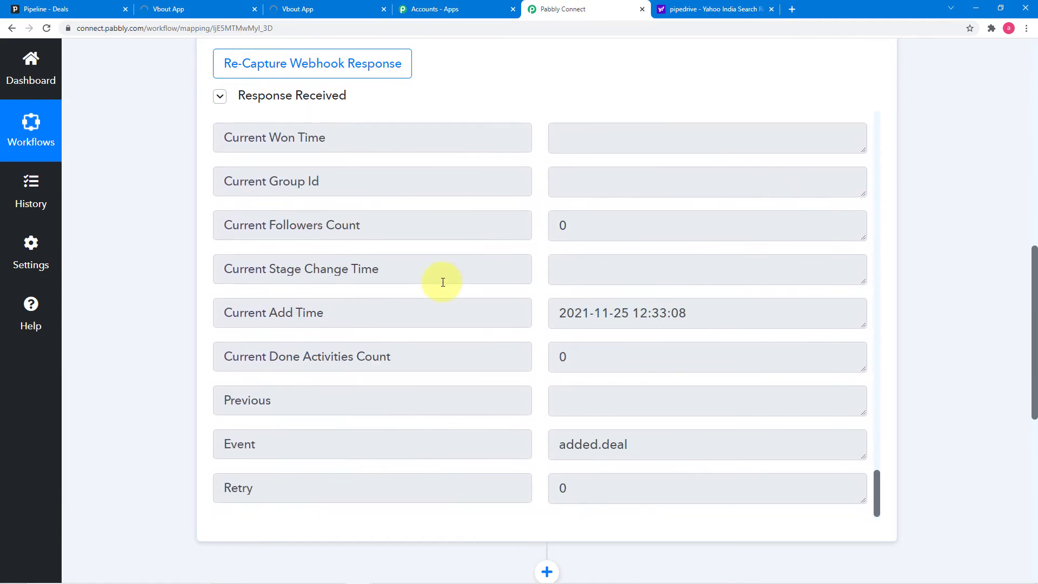
- Choose PipeDrive as the app for the workflow's second step, the action
{"action": "scroll", "coordinate": [144, 272], "scroll_direction": "down", "scroll_amount": 6}
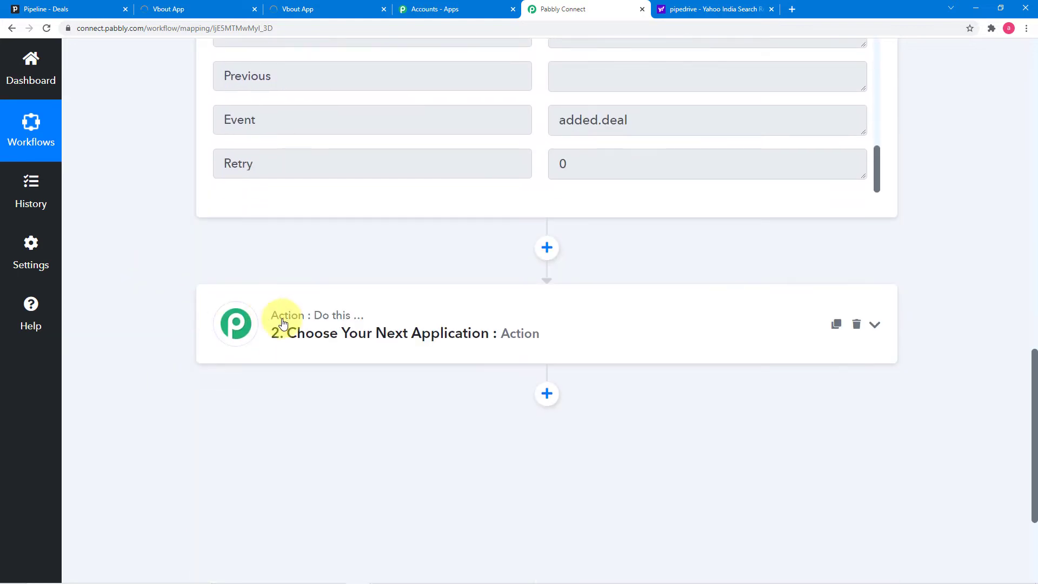
{"action": "left_click", "coordinate": [380, 331]}
{"action": "scroll", "coordinate": [204, 307], "scroll_direction": "down", "scroll_amount": 3}
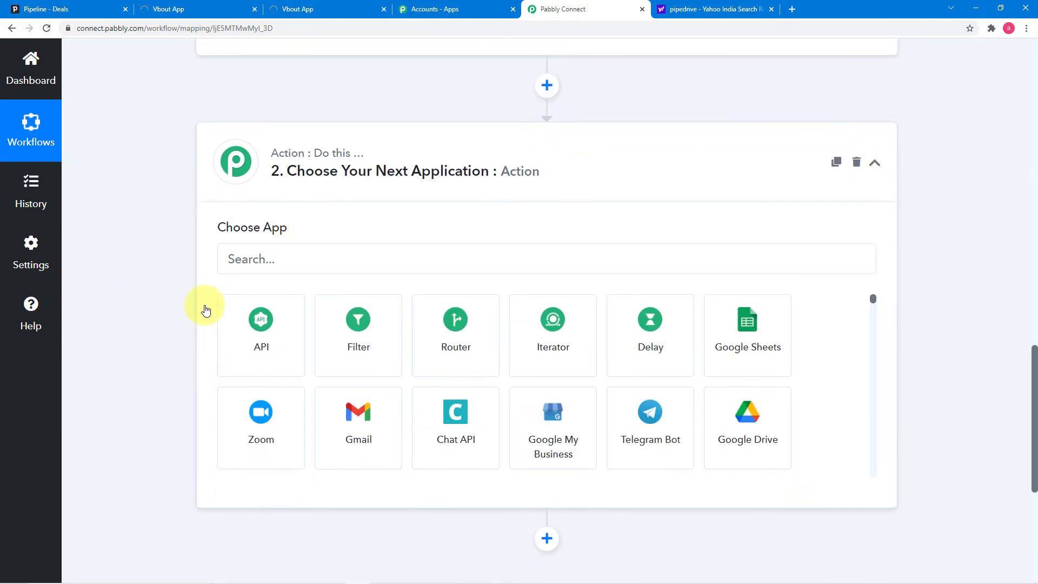
{"action": "left_click", "coordinate": [326, 255]}
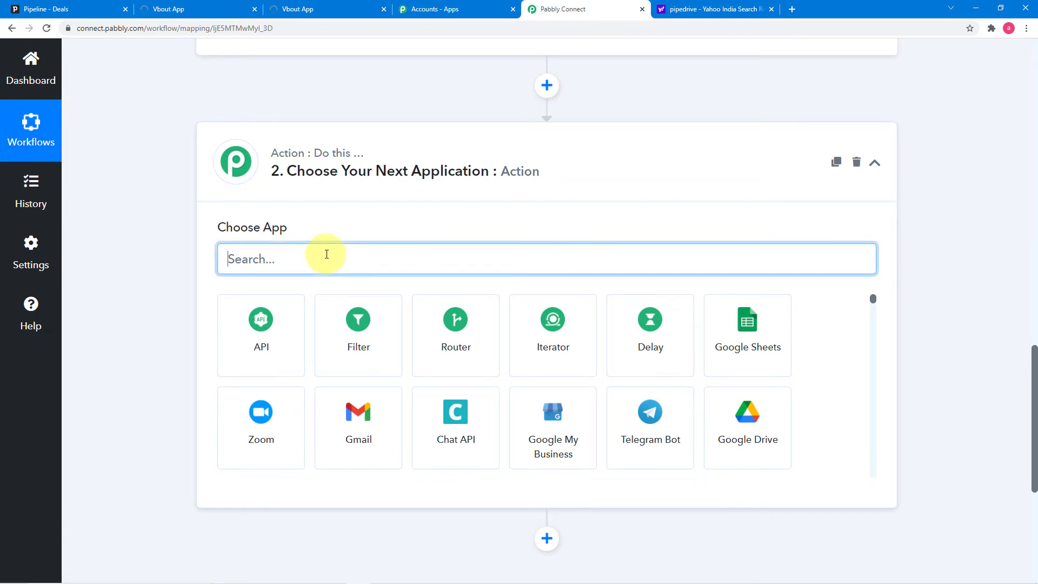
{"action": "type", "text": "pip"}
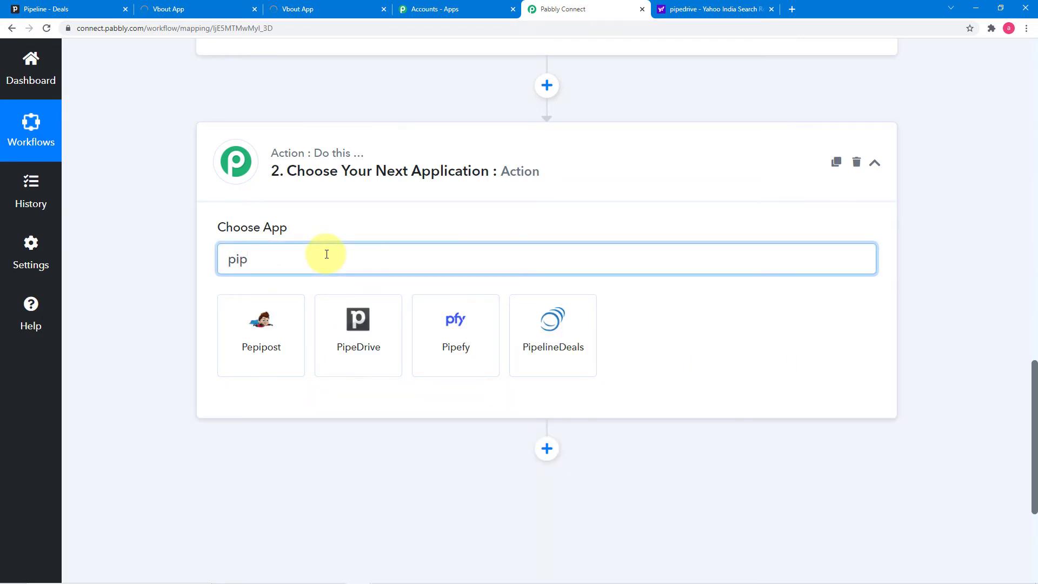
{"action": "left_click", "coordinate": [388, 365]}
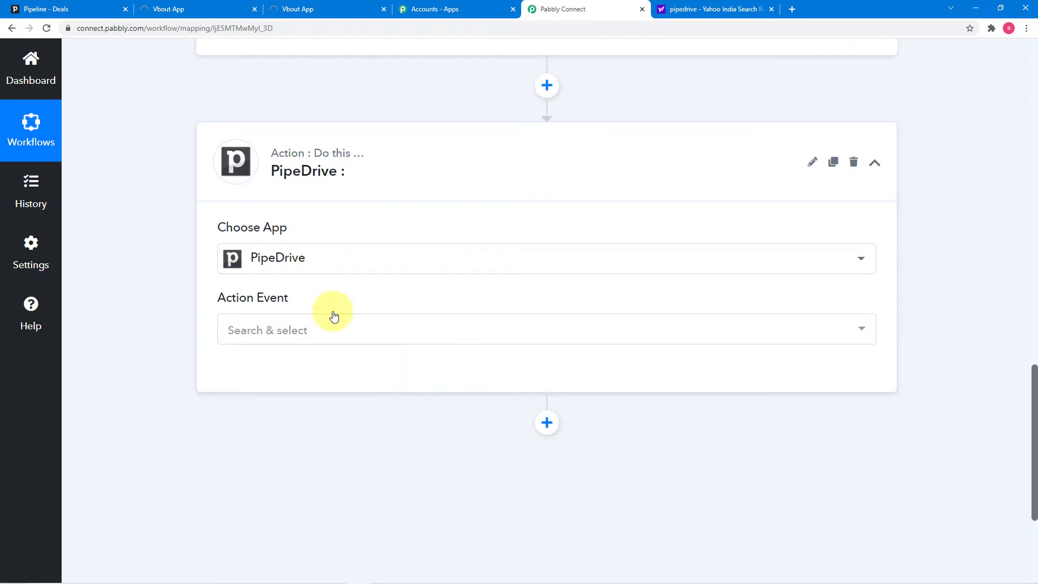
- Set the action event to Find Person by Id and connect it with the existing PipeDrive #2 connection
{"action": "left_click", "coordinate": [331, 322]}
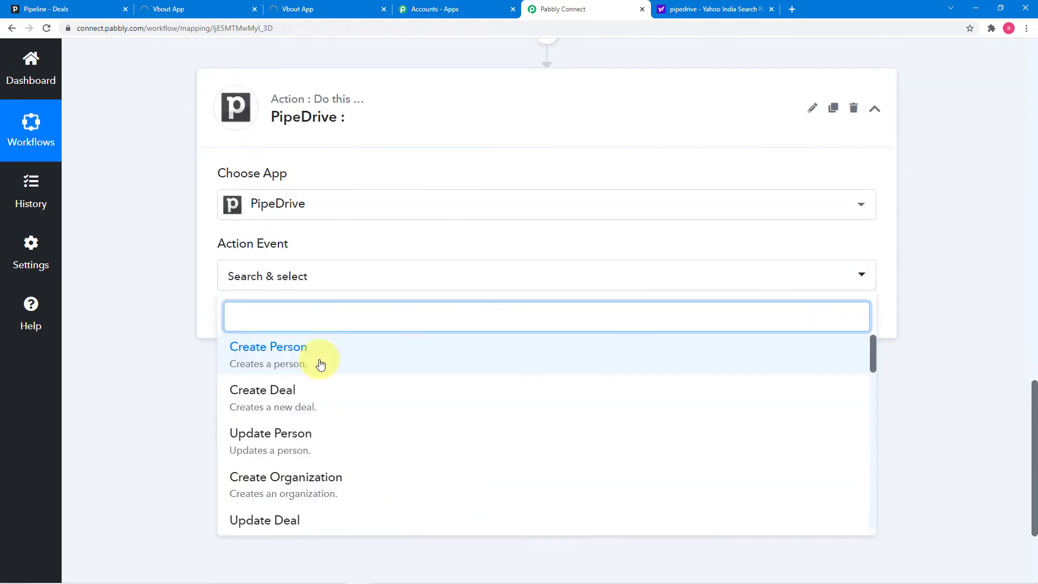
{"action": "scroll", "coordinate": [321, 365], "scroll_direction": "down", "scroll_amount": 8}
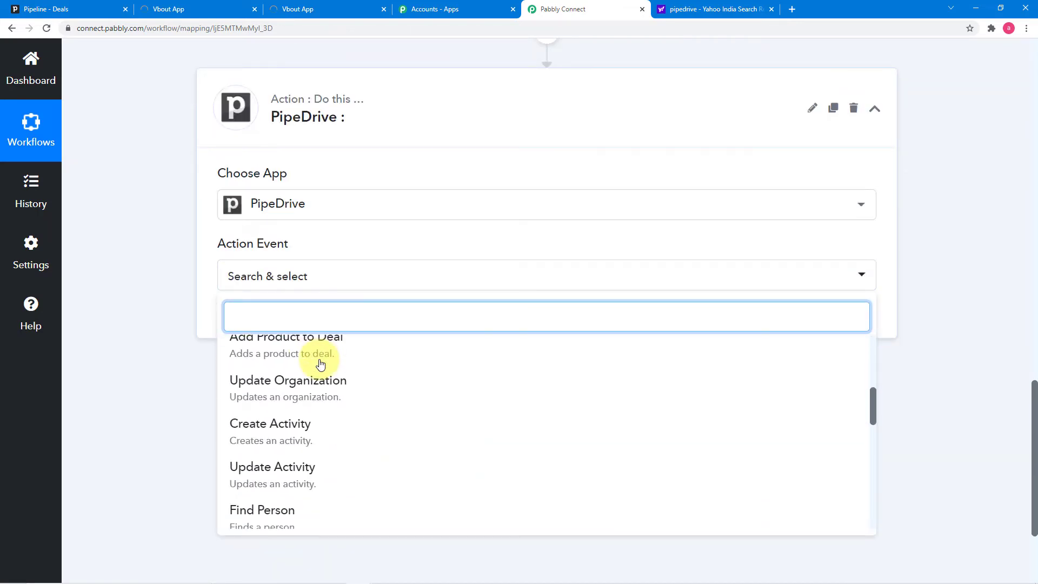
{"action": "scroll", "coordinate": [321, 365], "scroll_direction": "down", "scroll_amount": 8}
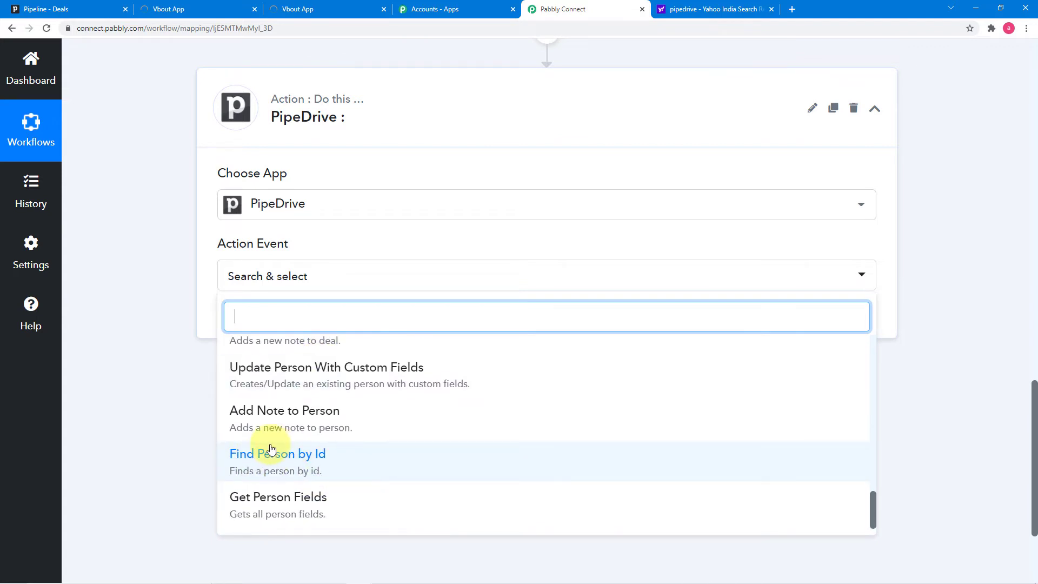
{"action": "left_click", "coordinate": [281, 454]}
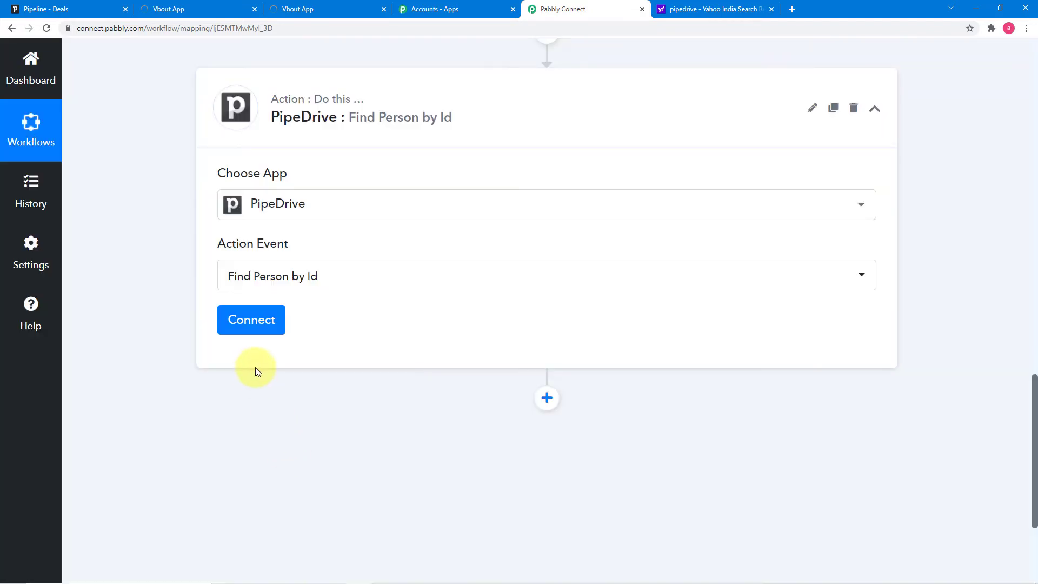
{"action": "left_click", "coordinate": [251, 322]}
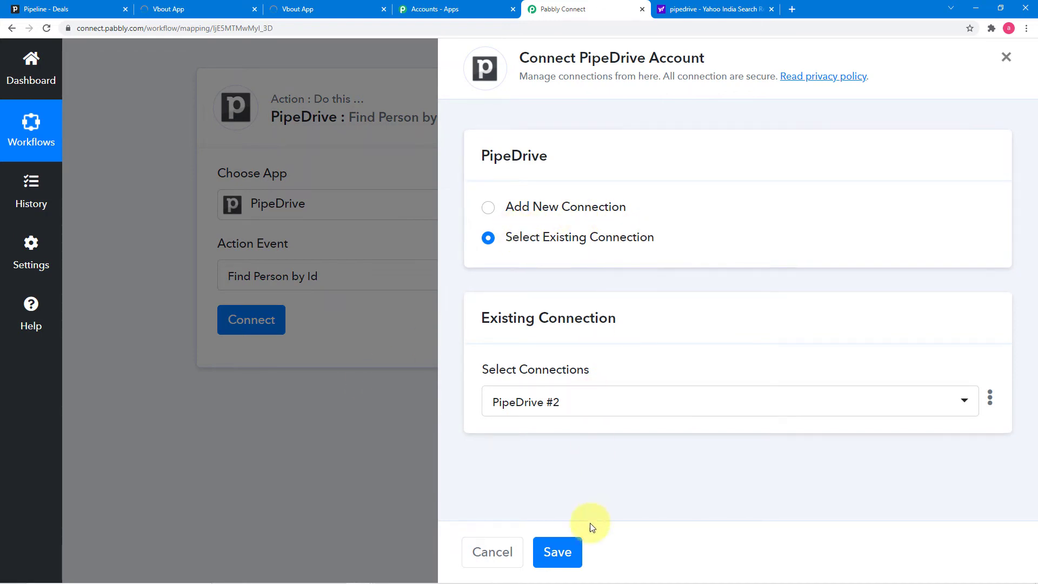
{"action": "left_click", "coordinate": [572, 549]}
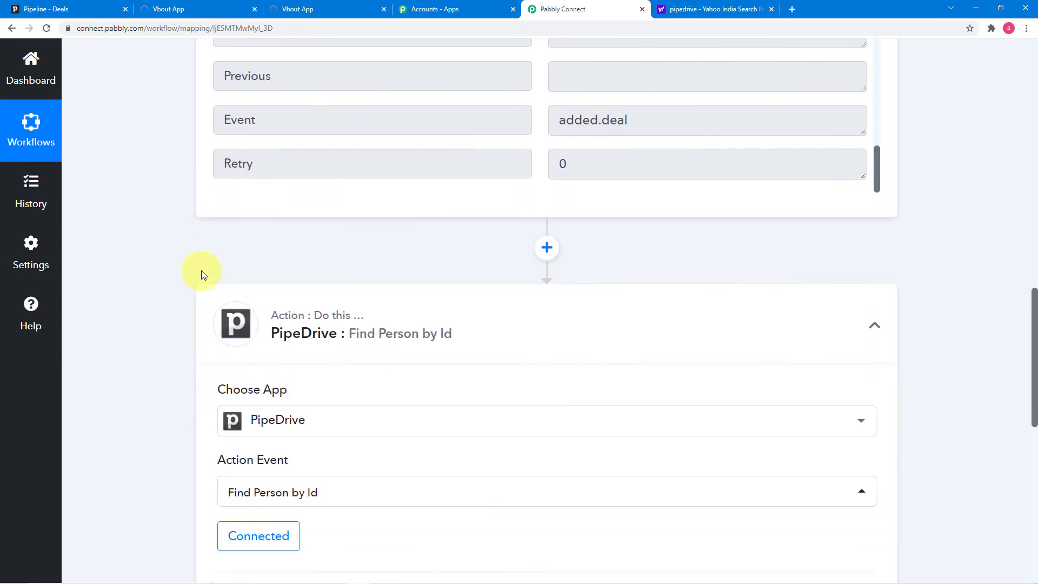
- Check the Id field the action requires and look up Current Person Id in the trigger's received response
{"action": "scroll", "coordinate": [201, 270], "scroll_direction": "down", "scroll_amount": 3}
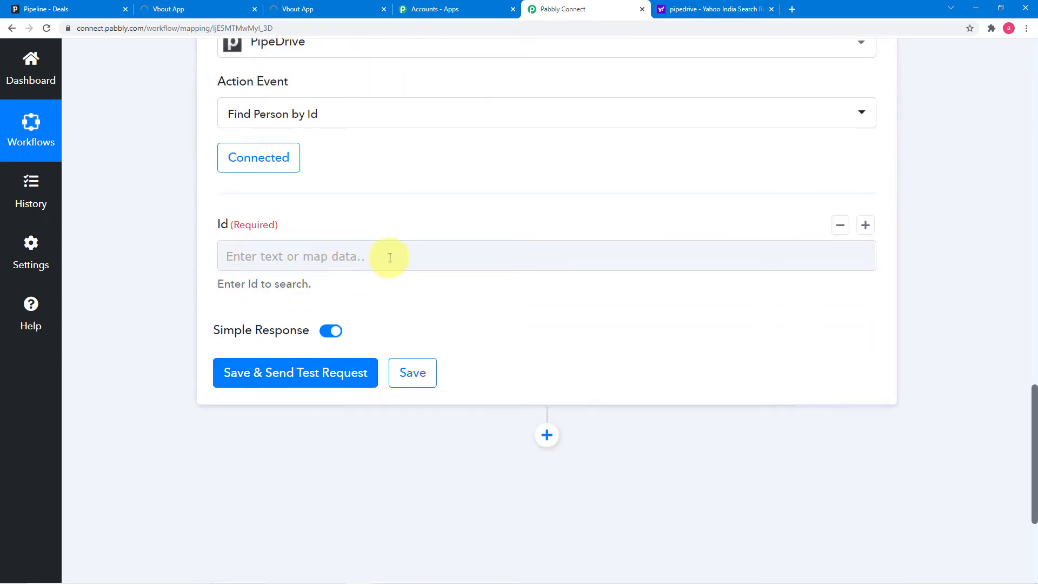
{"action": "scroll", "coordinate": [381, 261], "scroll_direction": "up", "scroll_amount": 3}
{"action": "scroll", "coordinate": [396, 255], "scroll_direction": "up", "scroll_amount": 10}
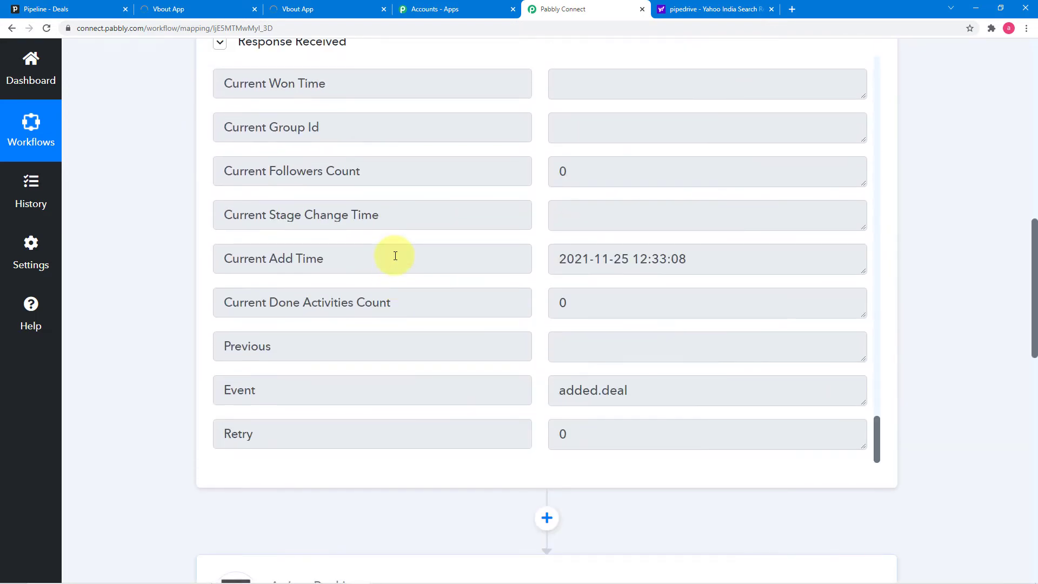
{"action": "scroll", "coordinate": [390, 255], "scroll_direction": "up", "scroll_amount": 2}
{"action": "scroll", "coordinate": [176, 249], "scroll_direction": "up", "scroll_amount": 1}
{"action": "scroll", "coordinate": [329, 266], "scroll_direction": "up", "scroll_amount": 1}
{"action": "scroll", "coordinate": [328, 266], "scroll_direction": "up", "scroll_amount": 9}
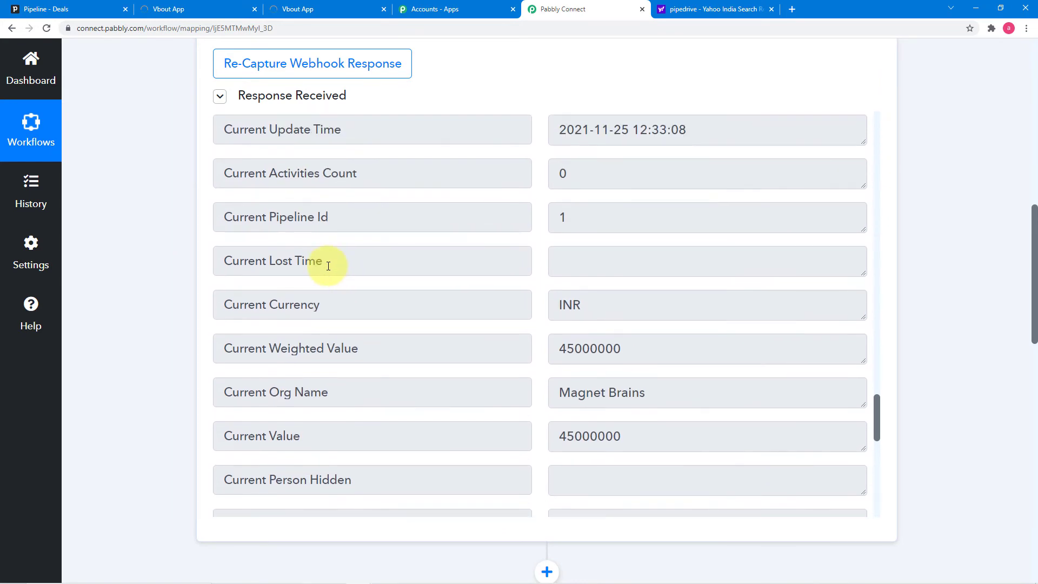
{"action": "scroll", "coordinate": [328, 266], "scroll_direction": "up", "scroll_amount": 7}
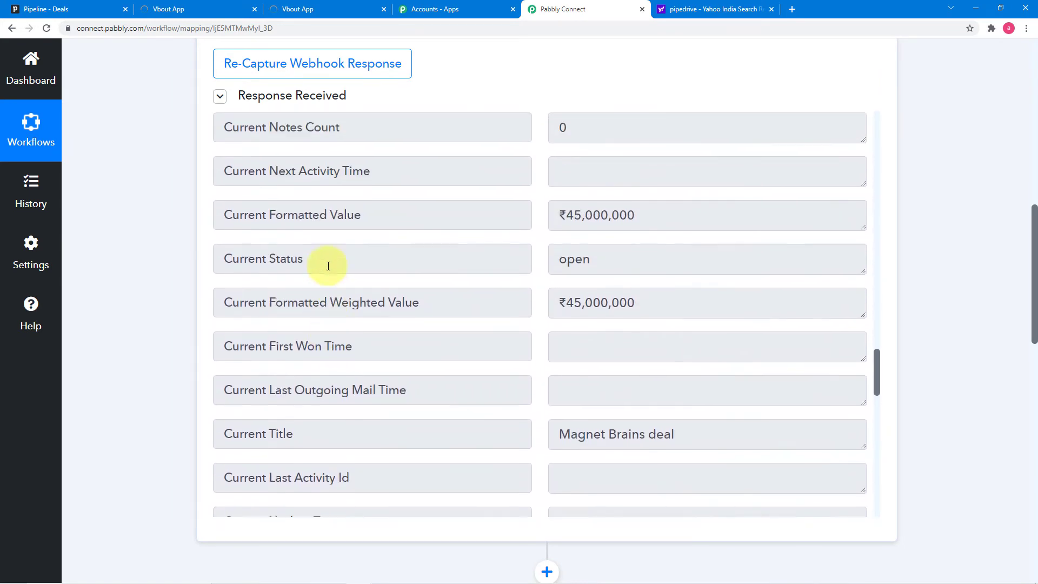
{"action": "scroll", "coordinate": [328, 266], "scroll_direction": "up", "scroll_amount": 7}
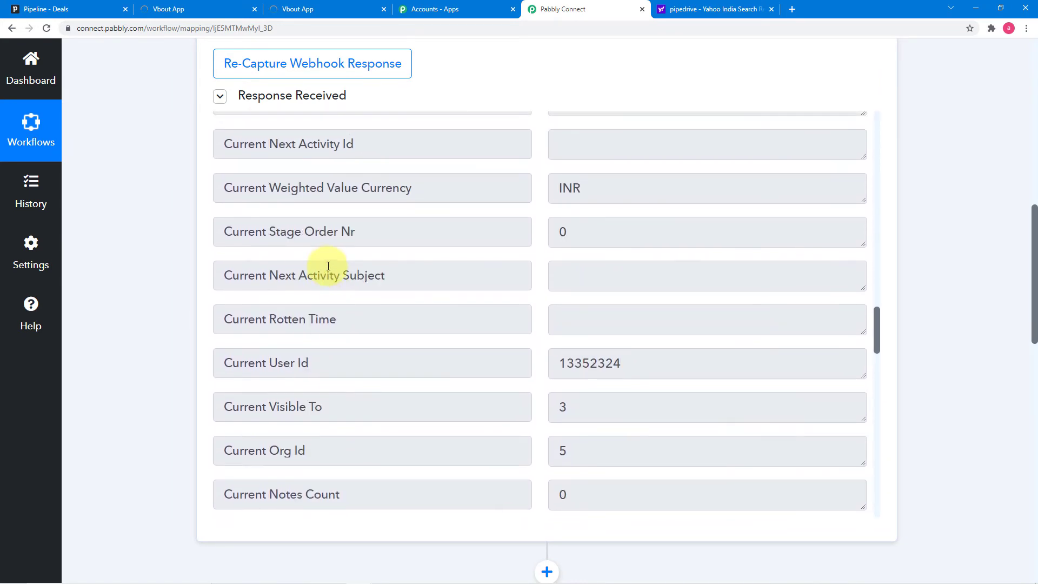
{"action": "scroll", "coordinate": [328, 266], "scroll_direction": "up", "scroll_amount": 5}
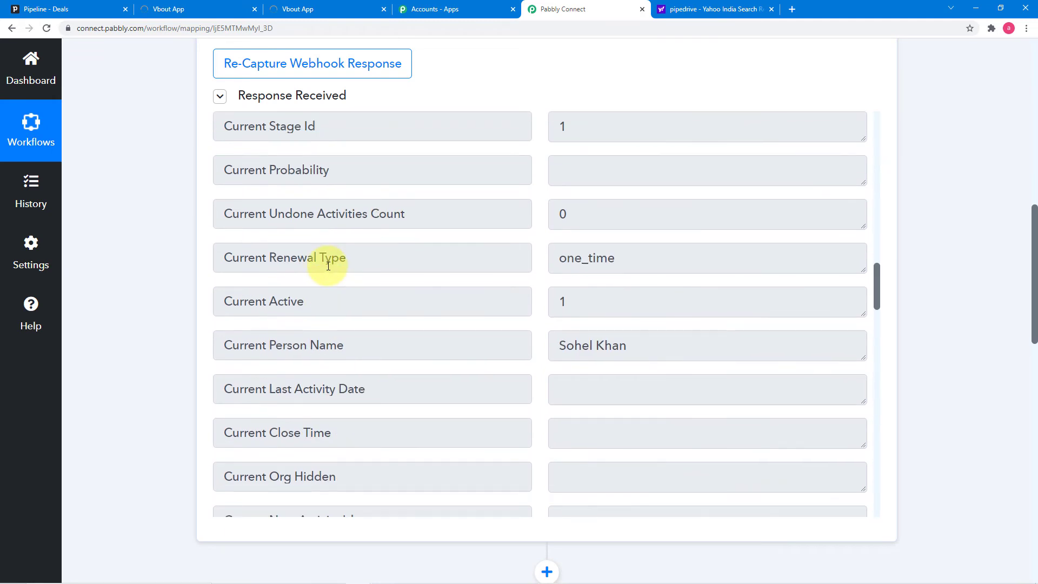
{"action": "scroll", "coordinate": [328, 266], "scroll_direction": "up", "scroll_amount": 8}
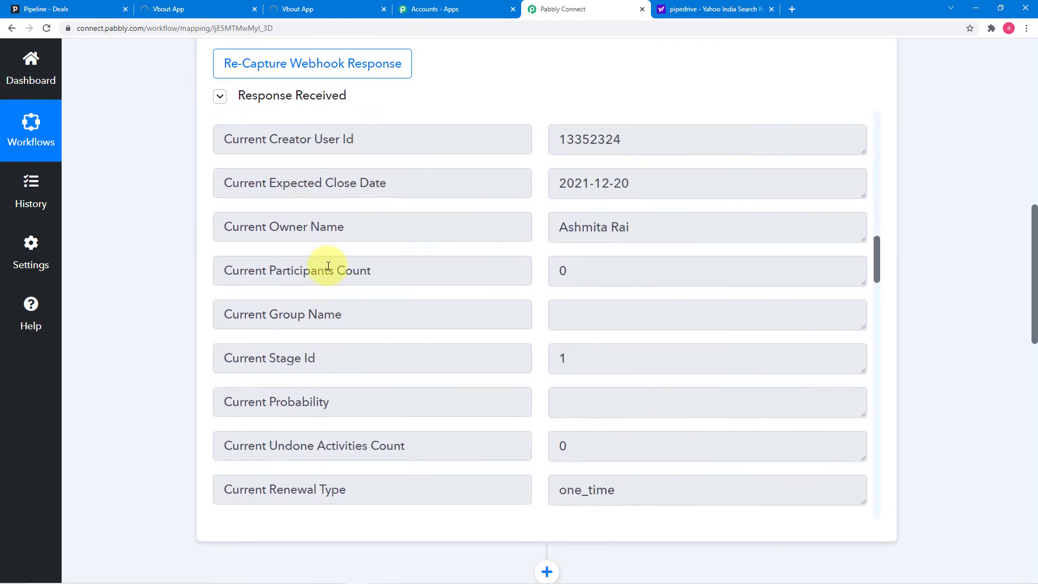
{"action": "scroll", "coordinate": [328, 266], "scroll_direction": "up", "scroll_amount": 1}
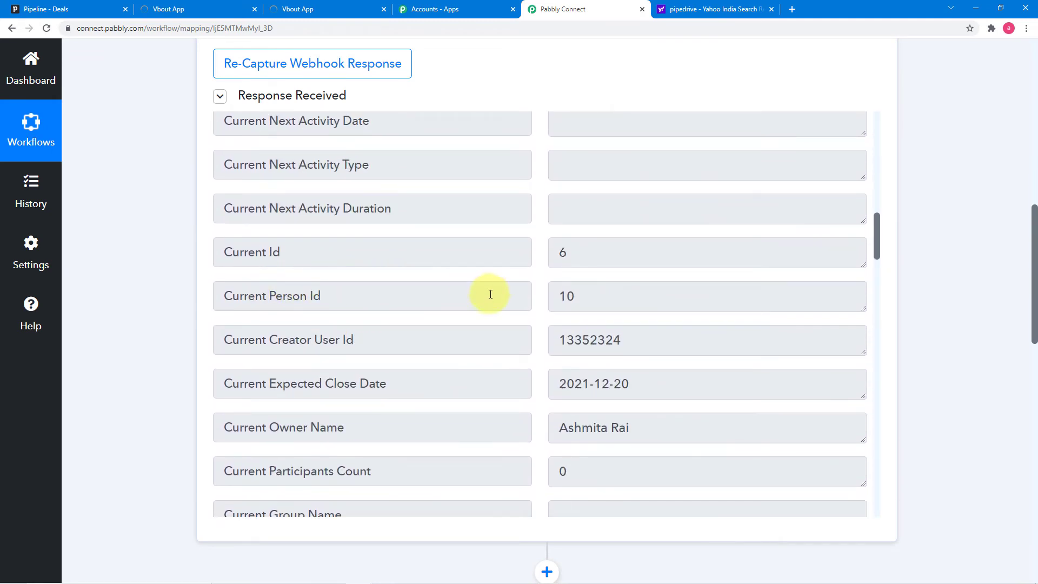
- Map Current Person Id from the PipeDrive New Deal data into the Id field, and save and send the test request
{"action": "scroll", "coordinate": [260, 317], "scroll_direction": "down", "scroll_amount": 5}
{"action": "scroll", "coordinate": [163, 306], "scroll_direction": "down", "scroll_amount": 10}
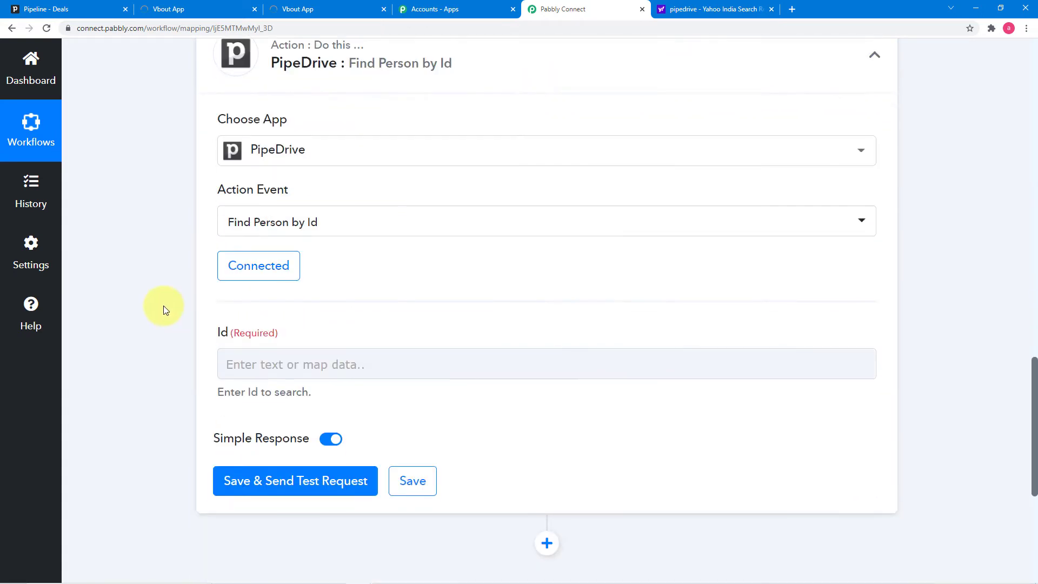
{"action": "scroll", "coordinate": [164, 306], "scroll_direction": "down", "scroll_amount": 3}
{"action": "left_click", "coordinate": [353, 203]}
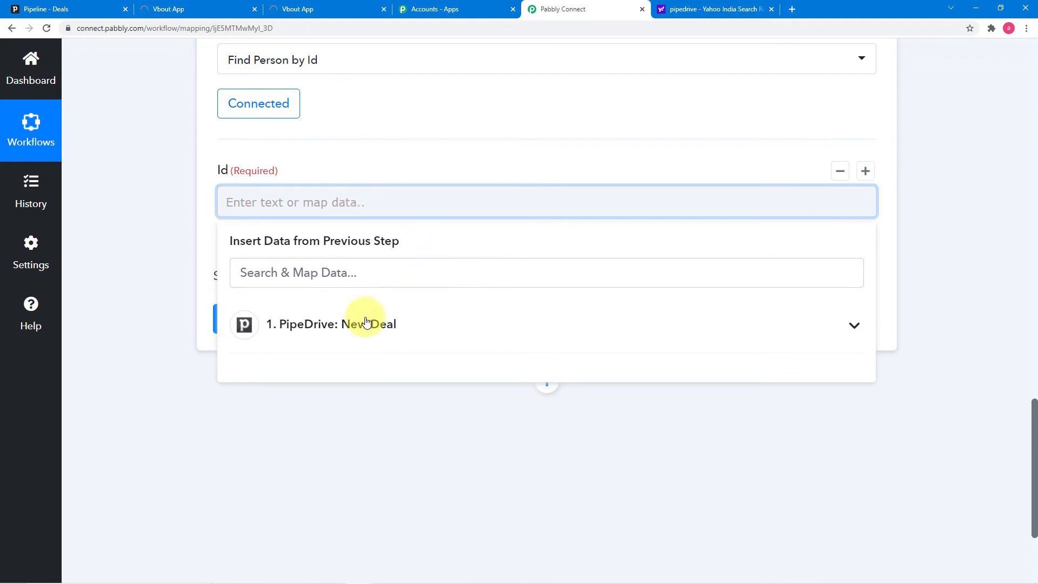
{"action": "left_click", "coordinate": [412, 340]}
{"action": "scroll", "coordinate": [414, 417], "scroll_direction": "down", "scroll_amount": 4}
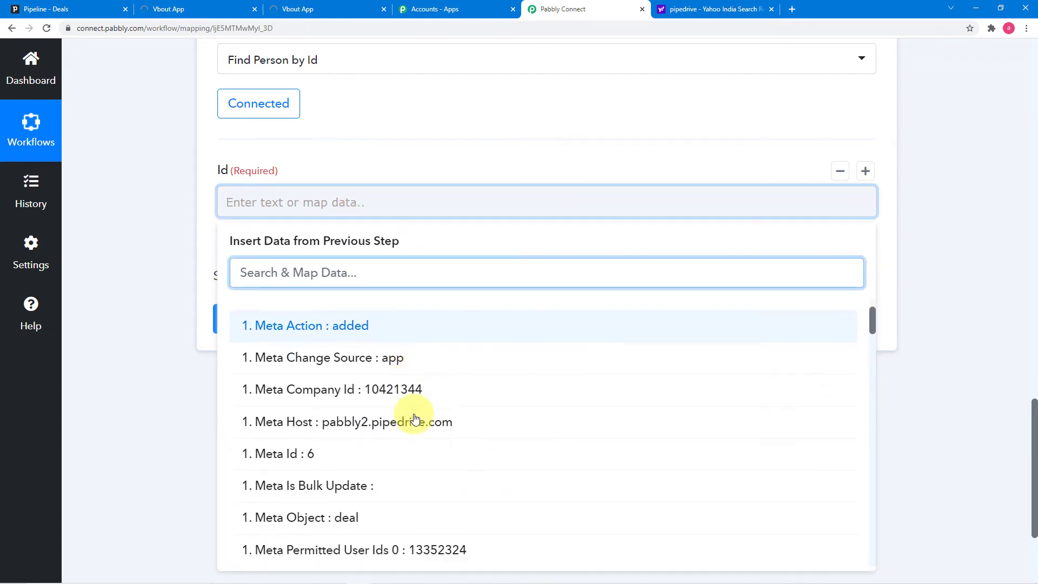
{"action": "scroll", "coordinate": [414, 418], "scroll_direction": "down", "scroll_amount": 6}
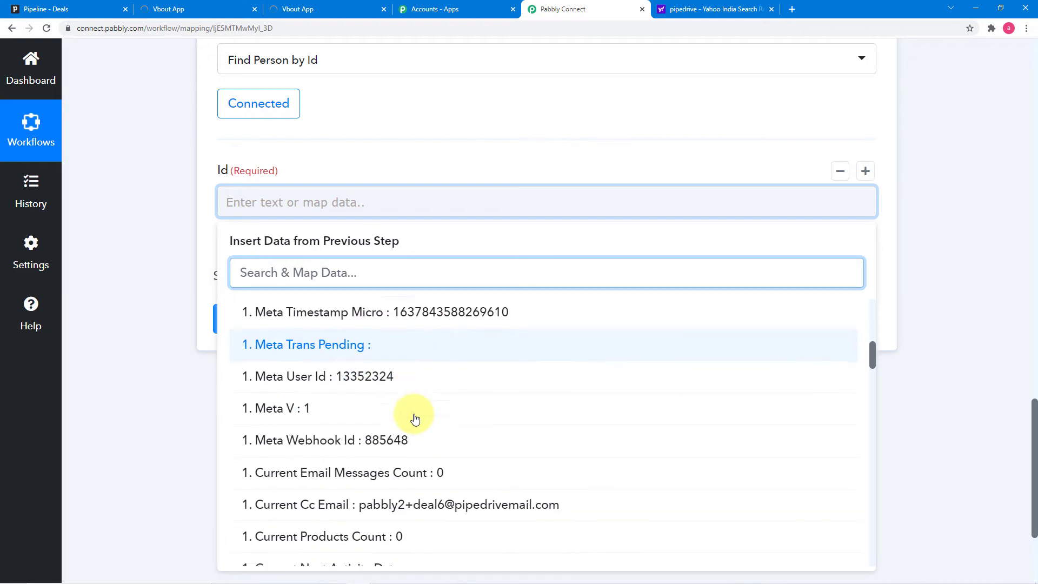
{"action": "scroll", "coordinate": [415, 418], "scroll_direction": "down", "scroll_amount": 4}
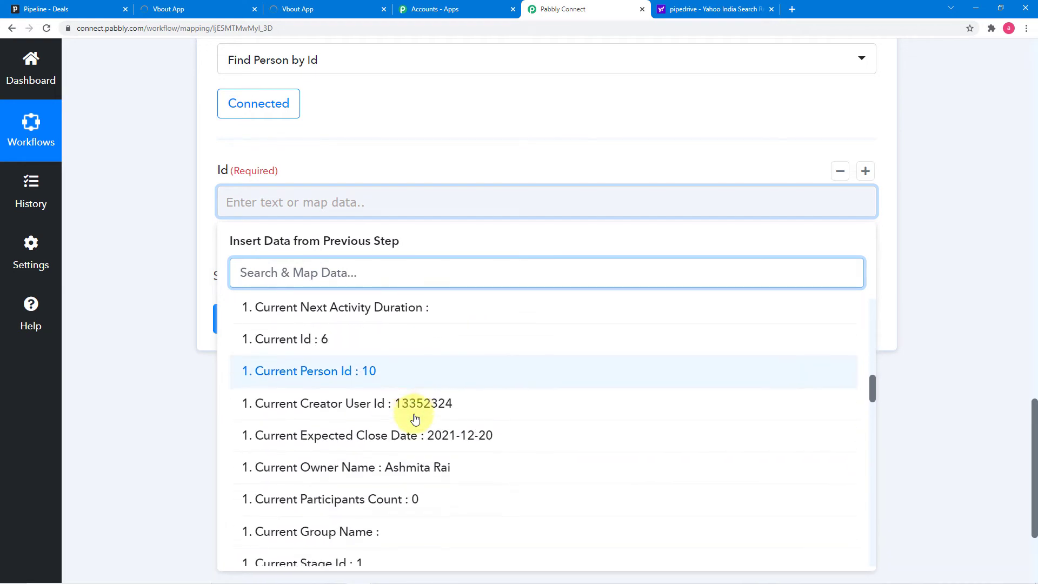
{"action": "scroll", "coordinate": [415, 418], "scroll_direction": "down", "scroll_amount": 6}
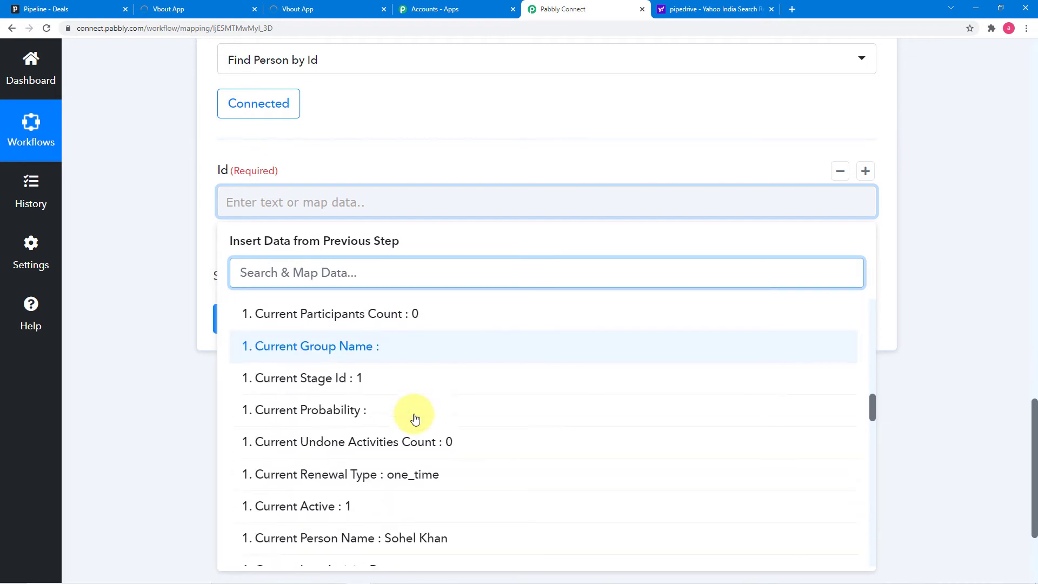
{"action": "scroll", "coordinate": [415, 418], "scroll_direction": "down", "scroll_amount": 3}
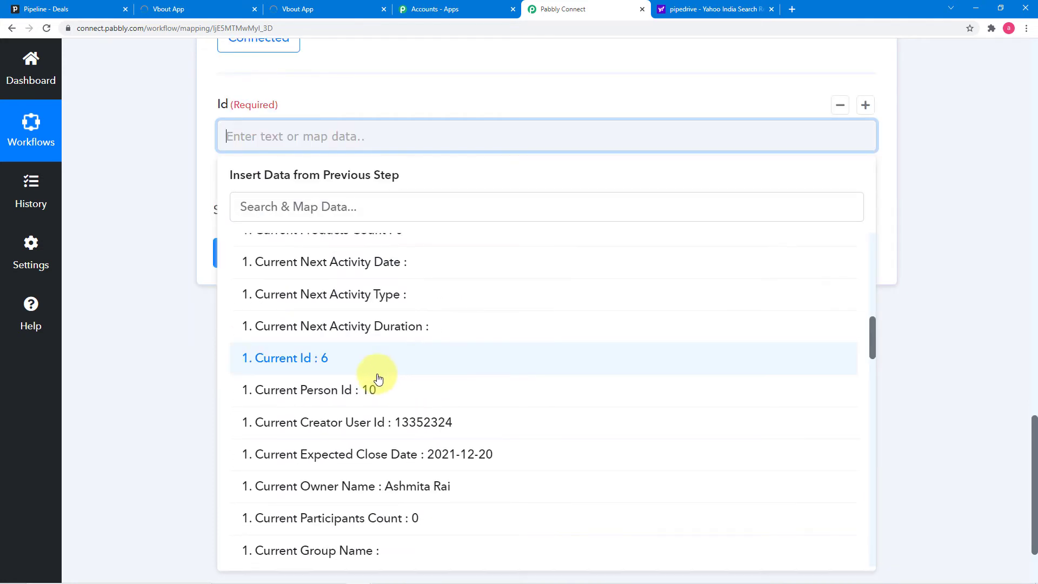
{"action": "left_click", "coordinate": [301, 391]}
{"action": "left_click", "coordinate": [193, 301]}
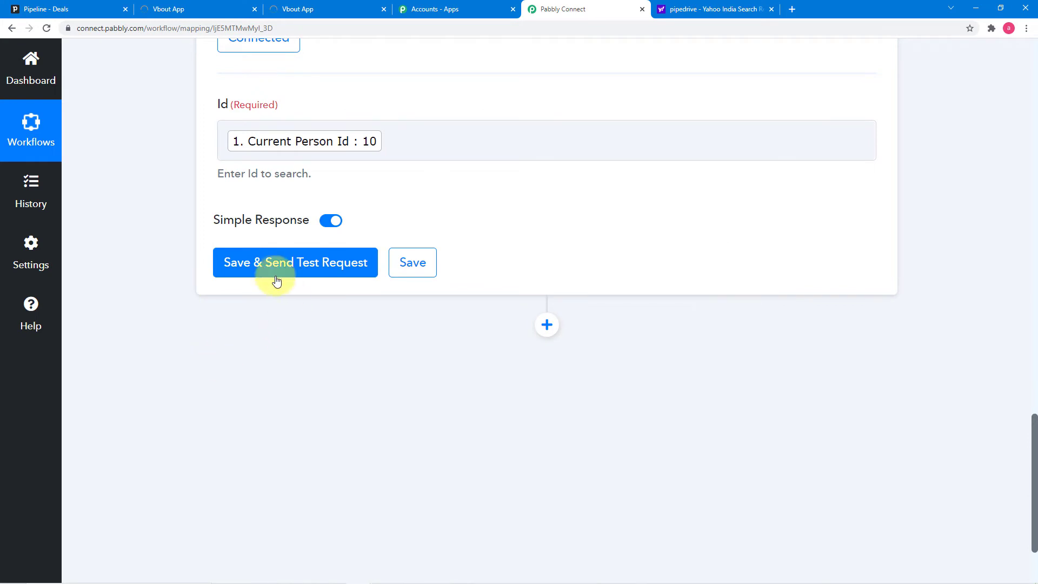
{"action": "left_click", "coordinate": [273, 265]}
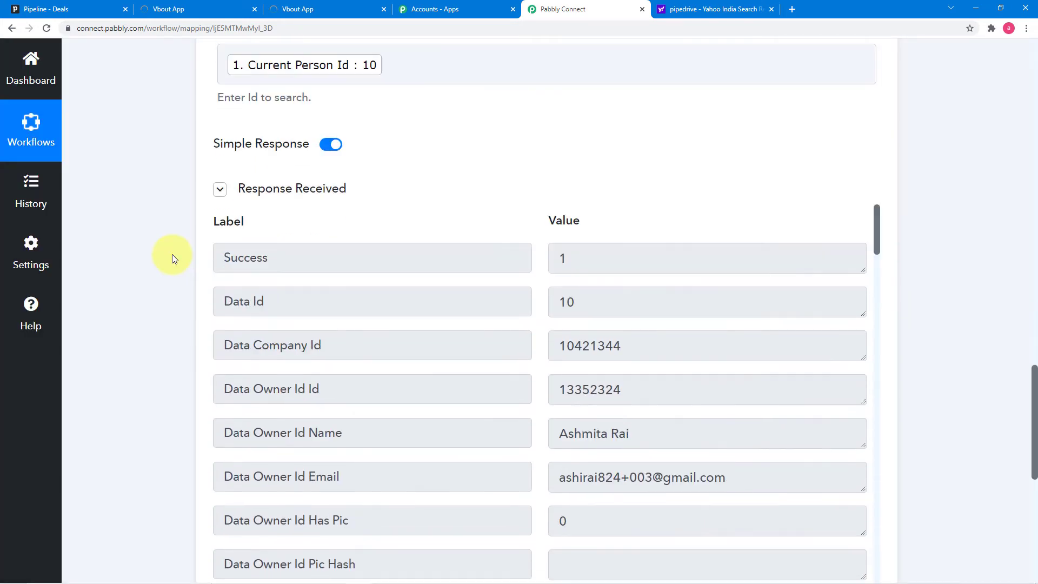
- Examine the Find Person by Id response for the contact's name, phone and email values
{"action": "scroll", "coordinate": [172, 255], "scroll_direction": "down", "scroll_amount": 4}
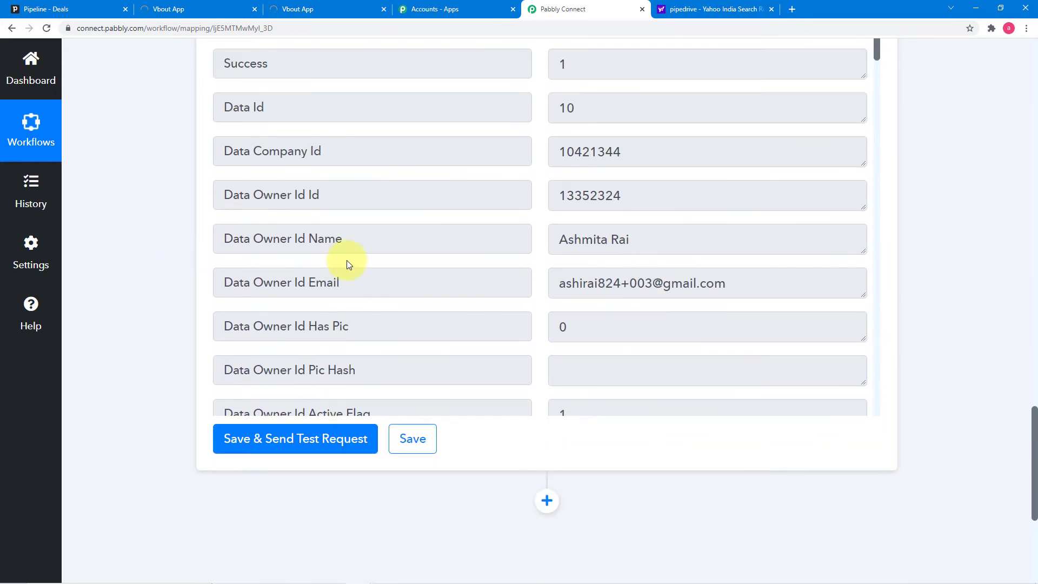
{"action": "scroll", "coordinate": [346, 260], "scroll_direction": "down", "scroll_amount": 10}
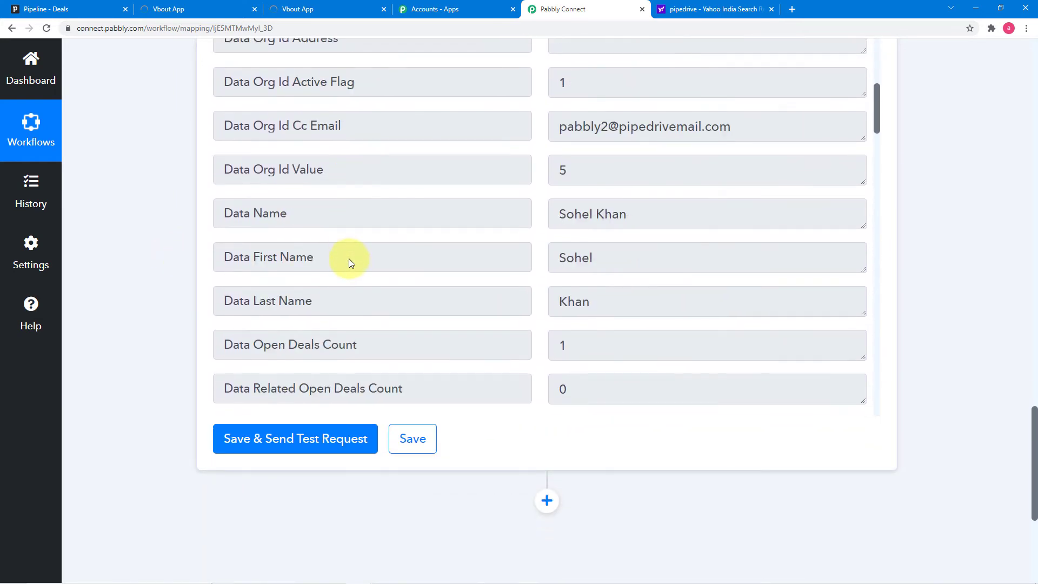
{"action": "scroll", "coordinate": [349, 263], "scroll_direction": "down", "scroll_amount": 7}
{"action": "scroll", "coordinate": [352, 258], "scroll_direction": "down", "scroll_amount": 11}
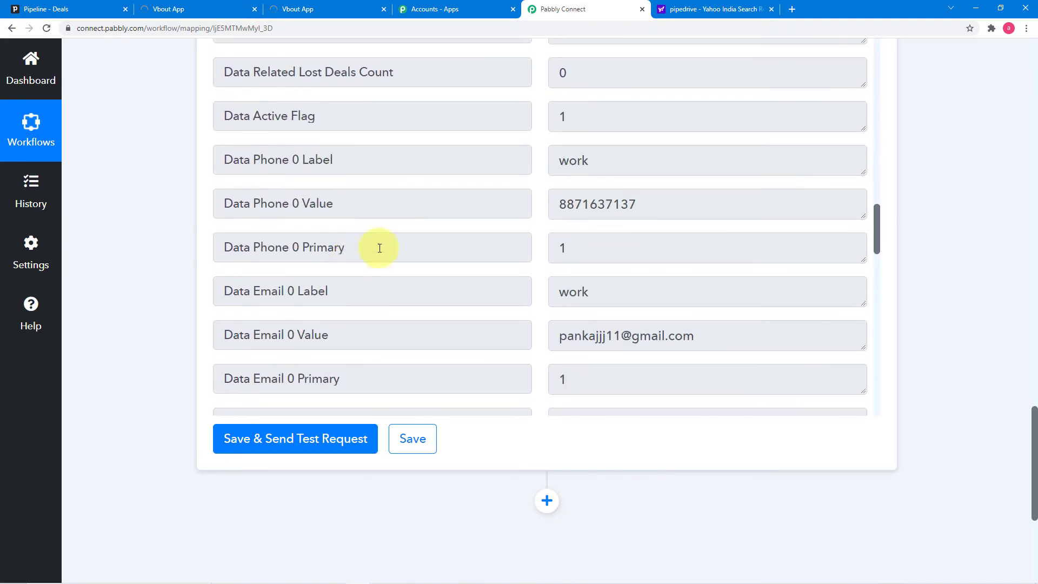
{"action": "scroll", "coordinate": [465, 279], "scroll_direction": "down", "scroll_amount": 2}
{"action": "scroll", "coordinate": [350, 294], "scroll_direction": "down", "scroll_amount": 12}
{"action": "scroll", "coordinate": [349, 294], "scroll_direction": "down", "scroll_amount": 5}
{"action": "scroll", "coordinate": [164, 293], "scroll_direction": "down", "scroll_amount": 3}
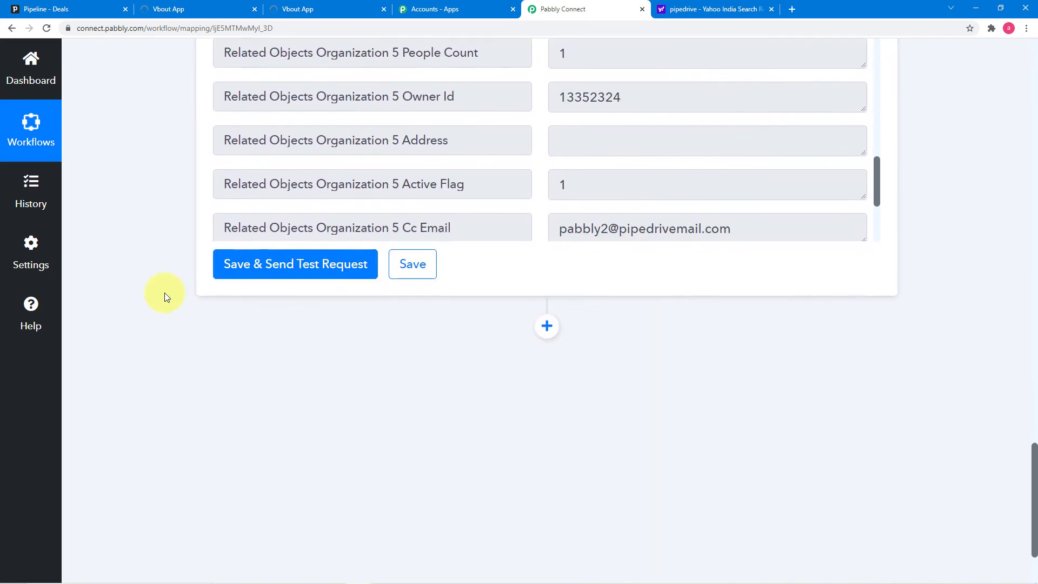
- Add another action step at the end of the workflow and choose Vbout as its app
{"action": "scroll", "coordinate": [165, 293], "scroll_direction": "down", "scroll_amount": 2}
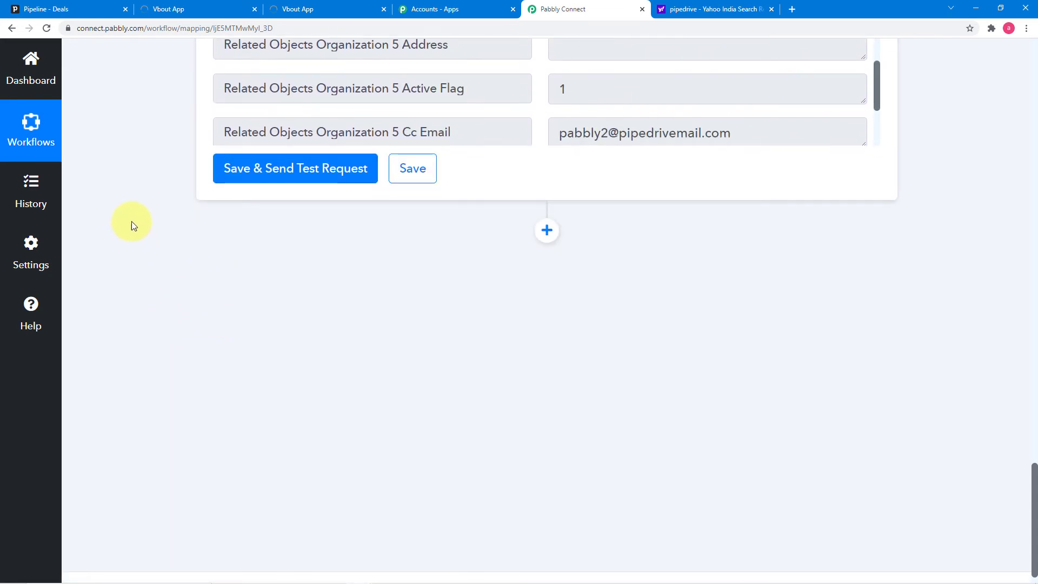
{"action": "left_click", "coordinate": [546, 231]}
{"action": "scroll", "coordinate": [230, 290], "scroll_direction": "down", "scroll_amount": 3}
{"action": "type", "text": "v"}
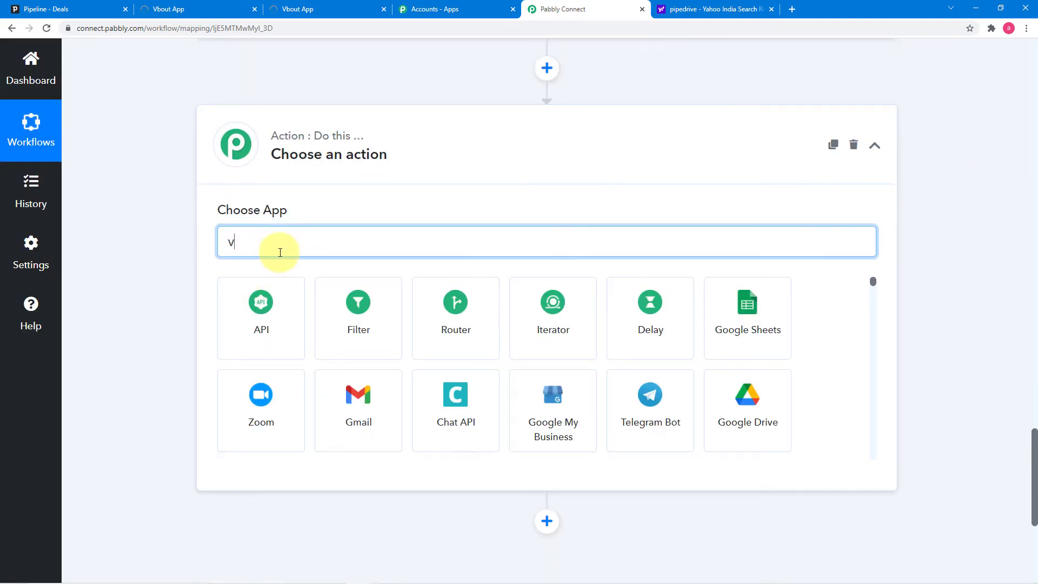
{"action": "type", "text": "bo"}
{"action": "left_click", "coordinate": [266, 309]}
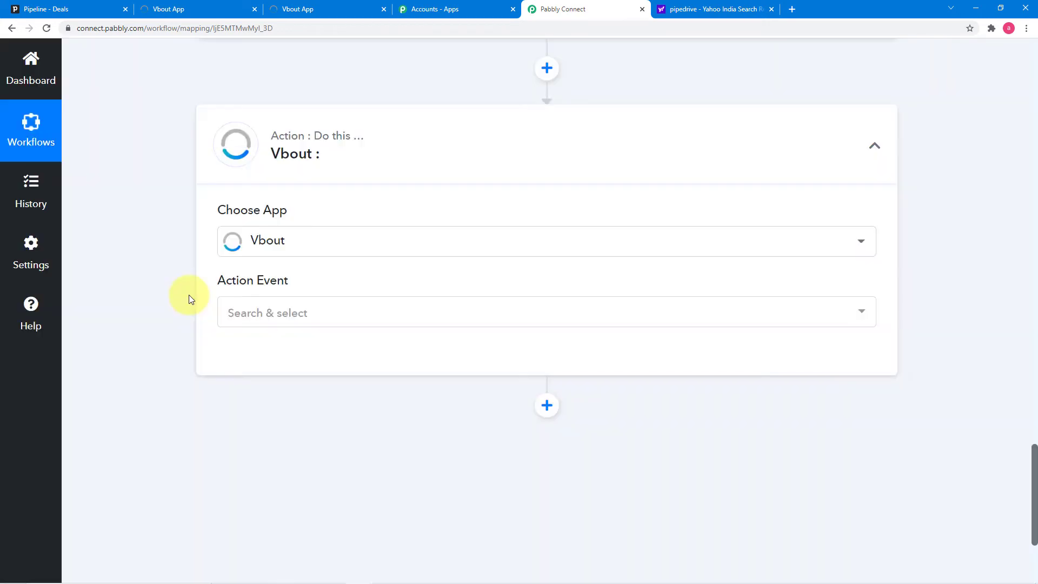
- Set the Vbout action event to Add Contact to List and start adding a new connection for it
{"action": "left_click", "coordinate": [258, 308]}
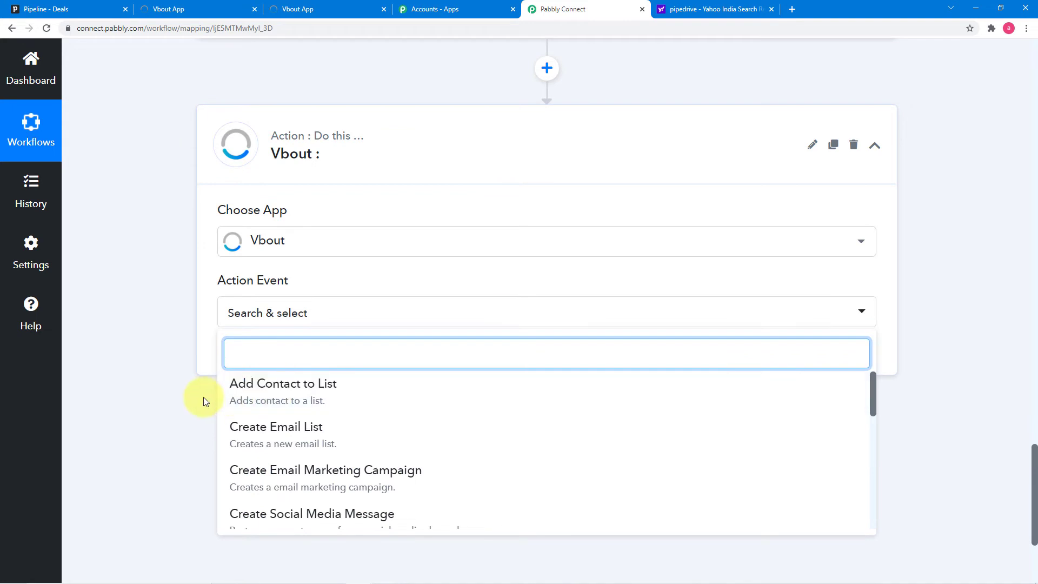
{"action": "left_click", "coordinate": [331, 399]}
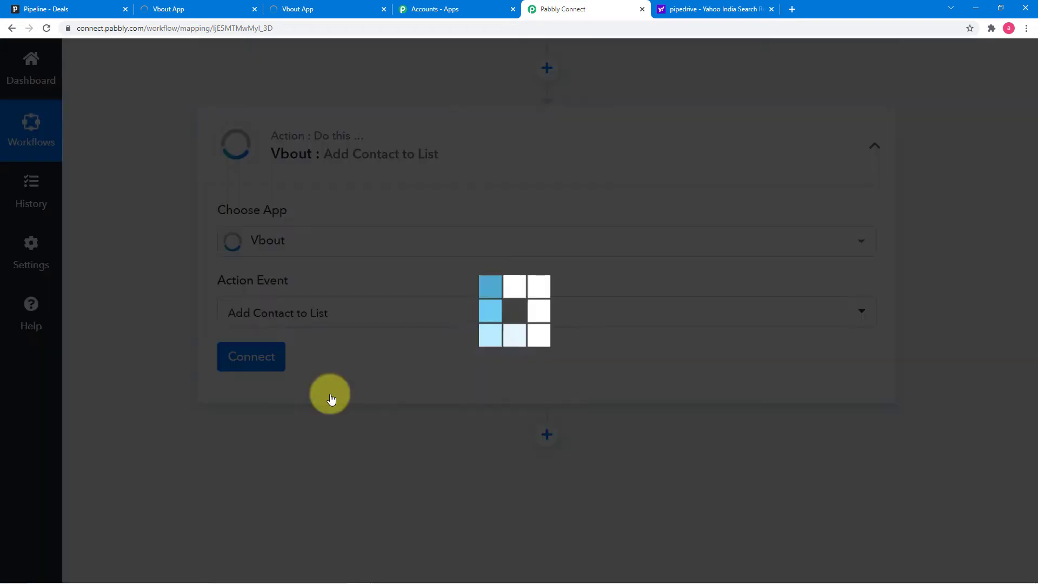
{"action": "left_click", "coordinate": [235, 359]}
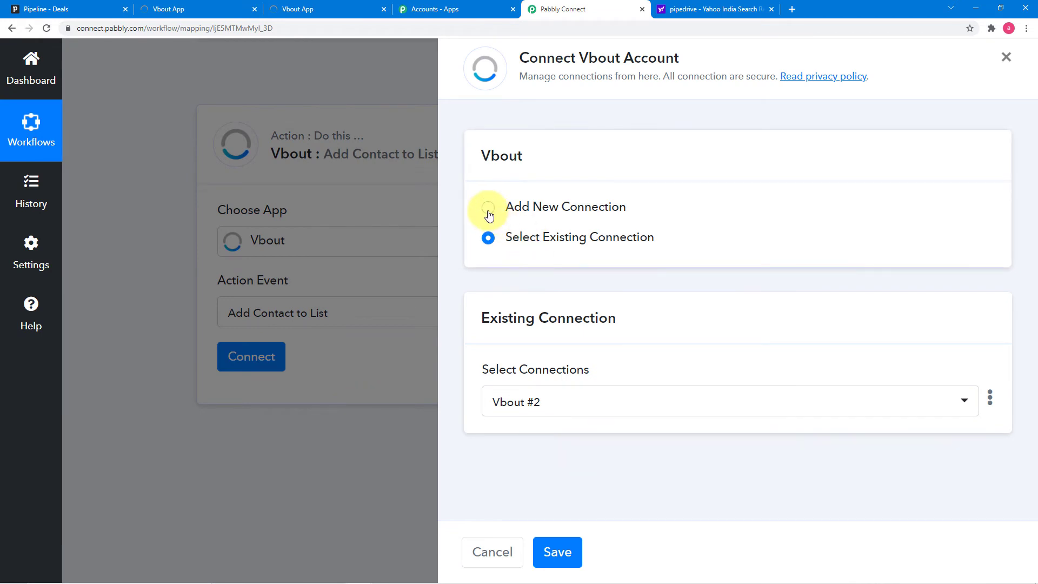
{"action": "left_click", "coordinate": [488, 210]}
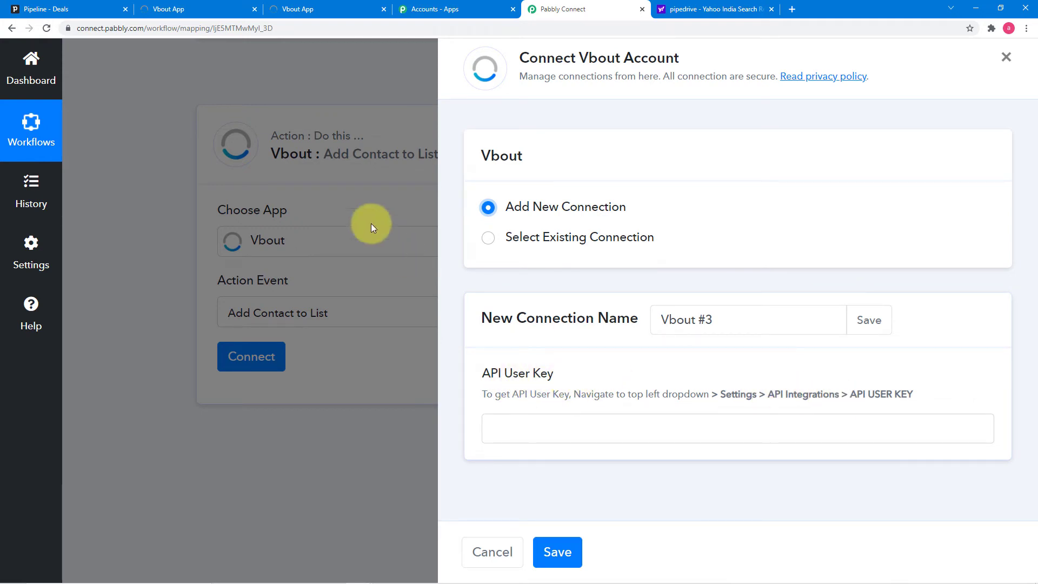
- Switch to VBOUT and open the API Integrations section of the account settings
{"action": "left_click", "coordinate": [165, 12]}
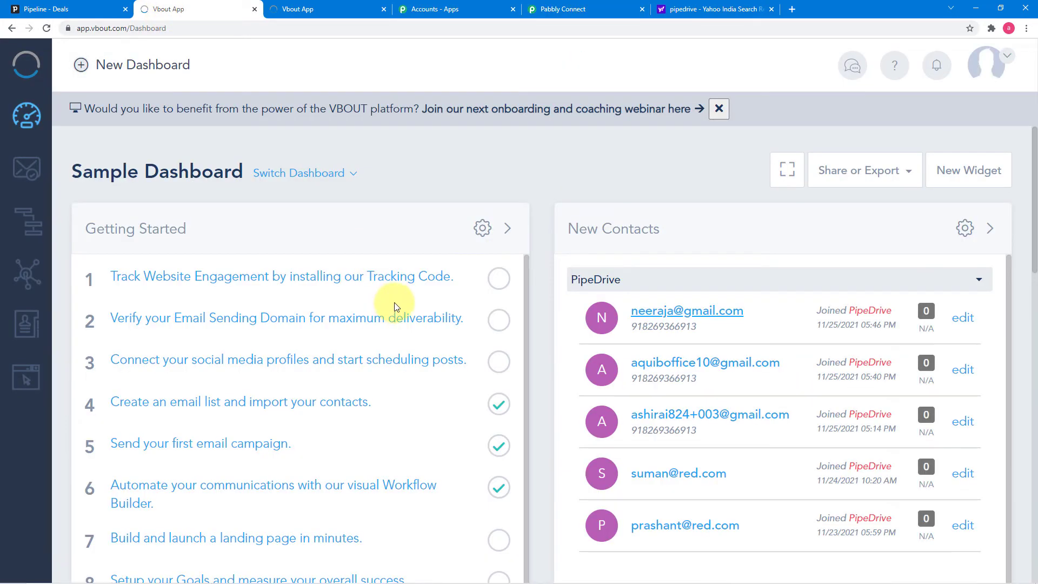
{"action": "left_click", "coordinate": [982, 87]}
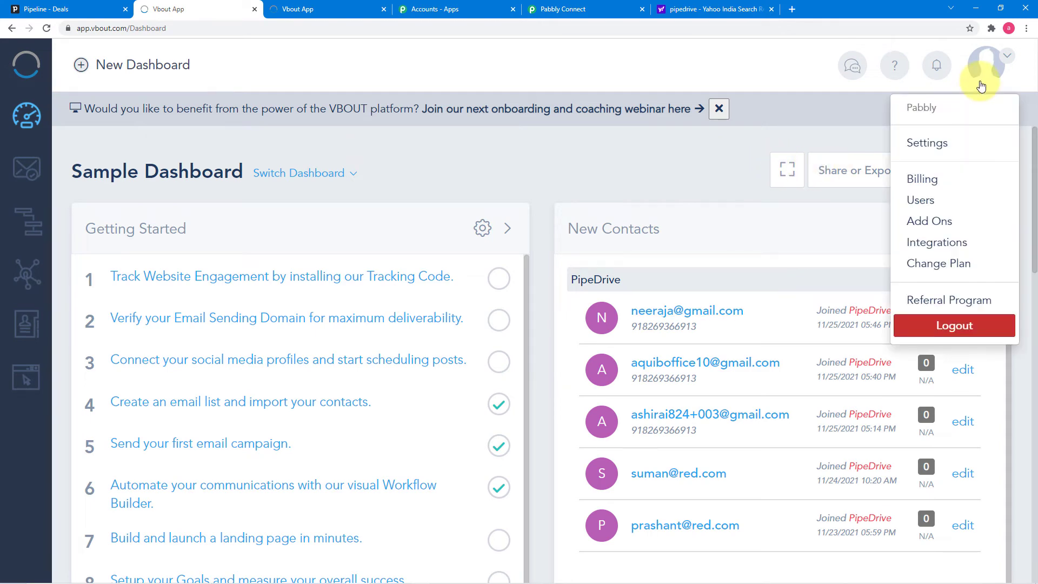
{"action": "left_click", "coordinate": [925, 142]}
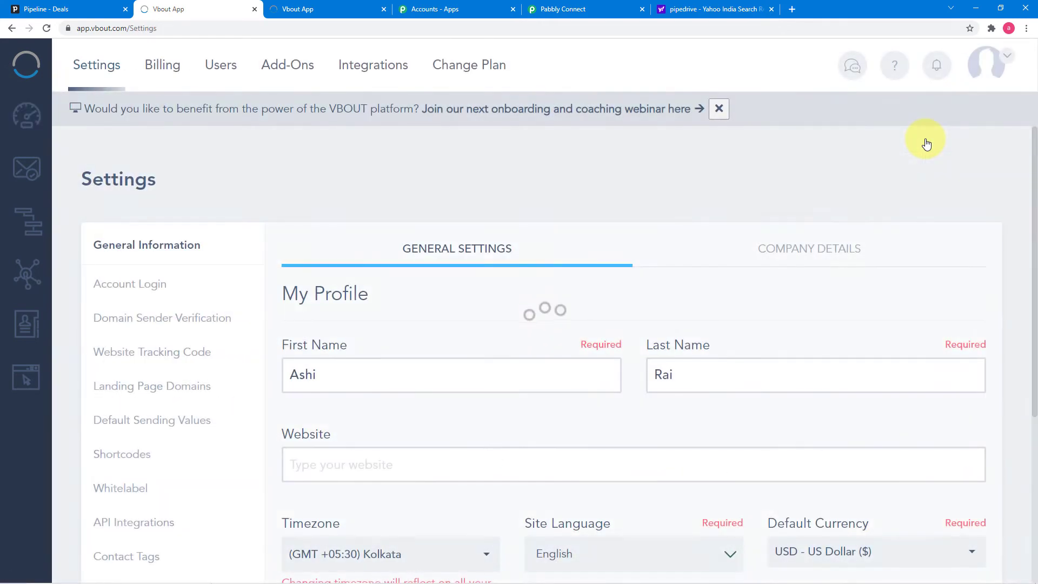
{"action": "scroll", "coordinate": [265, 379], "scroll_direction": "down", "scroll_amount": 4}
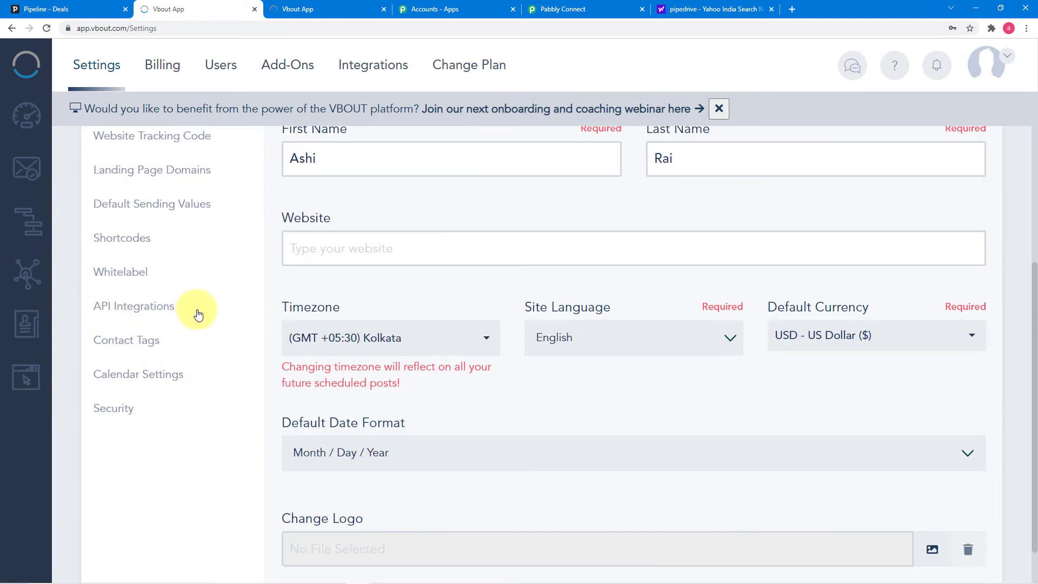
{"action": "left_click", "coordinate": [139, 311]}
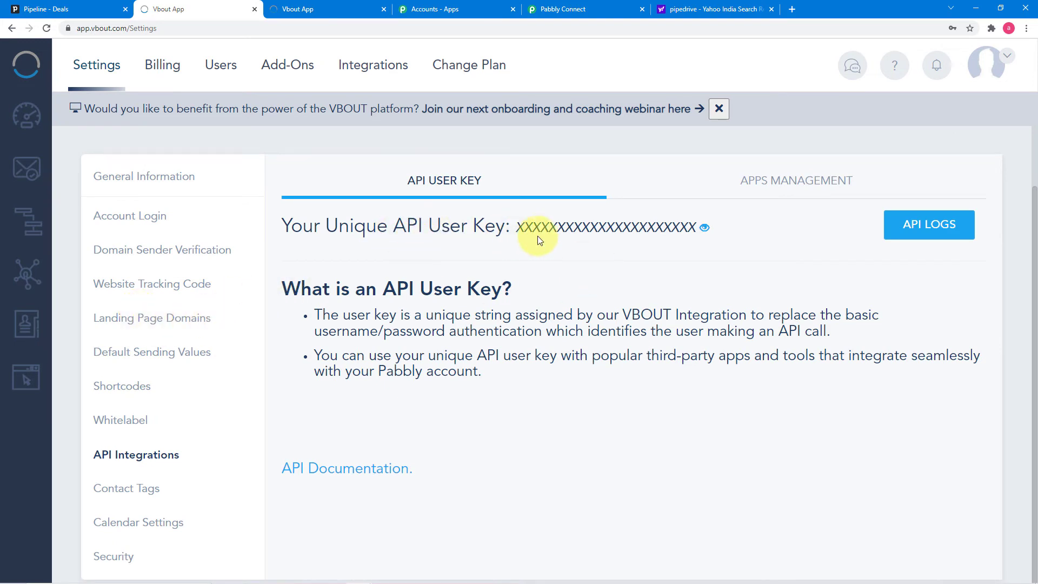
- Reveal the account's unique API user key and copy it
{"action": "left_click", "coordinate": [705, 230]}
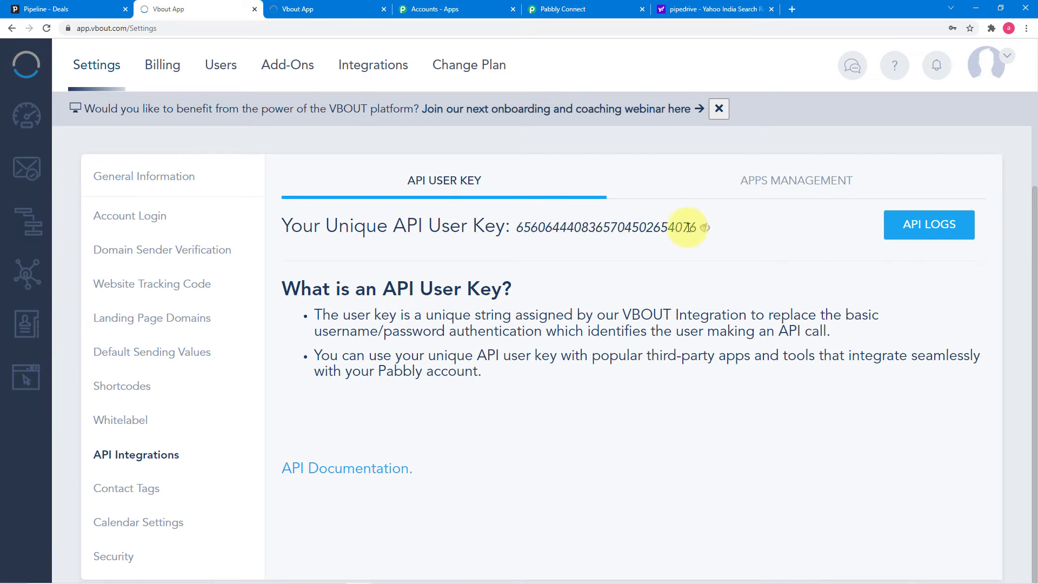
{"action": "left_click_drag", "start_coordinate": [693, 227], "coordinate": [451, 227]}
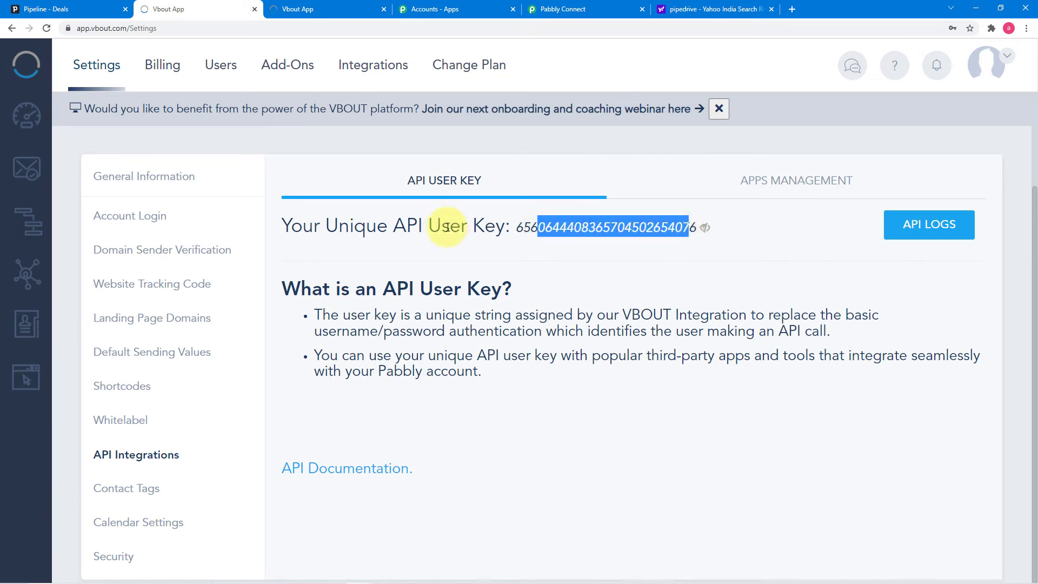
{"action": "right_click", "coordinate": [519, 227]}
{"action": "left_click", "coordinate": [532, 234]}
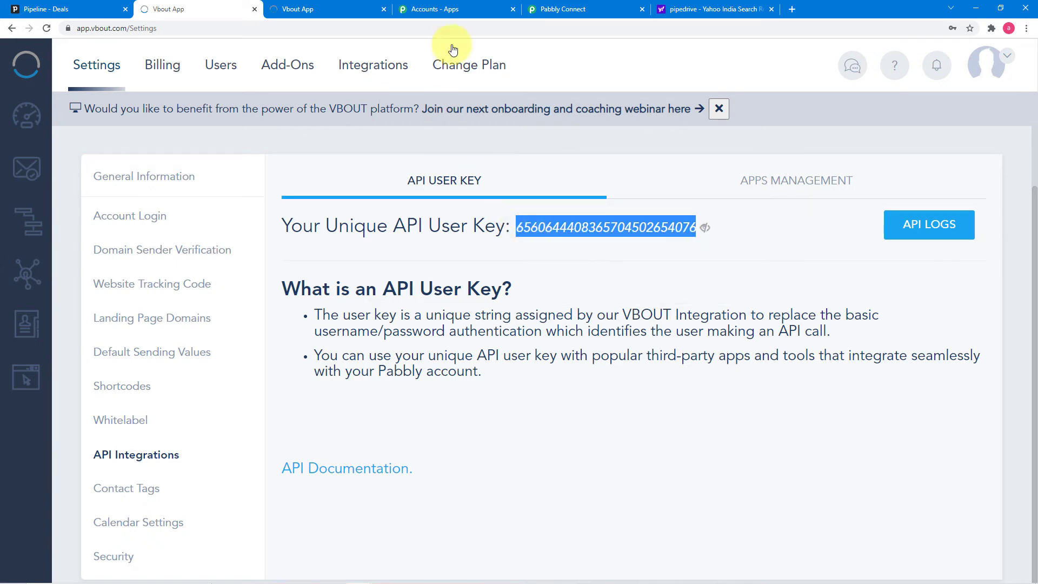
- Back in Pabbly Connect, paste the API User Key into the new Vbout connection and save it
{"action": "left_click", "coordinate": [547, 17]}
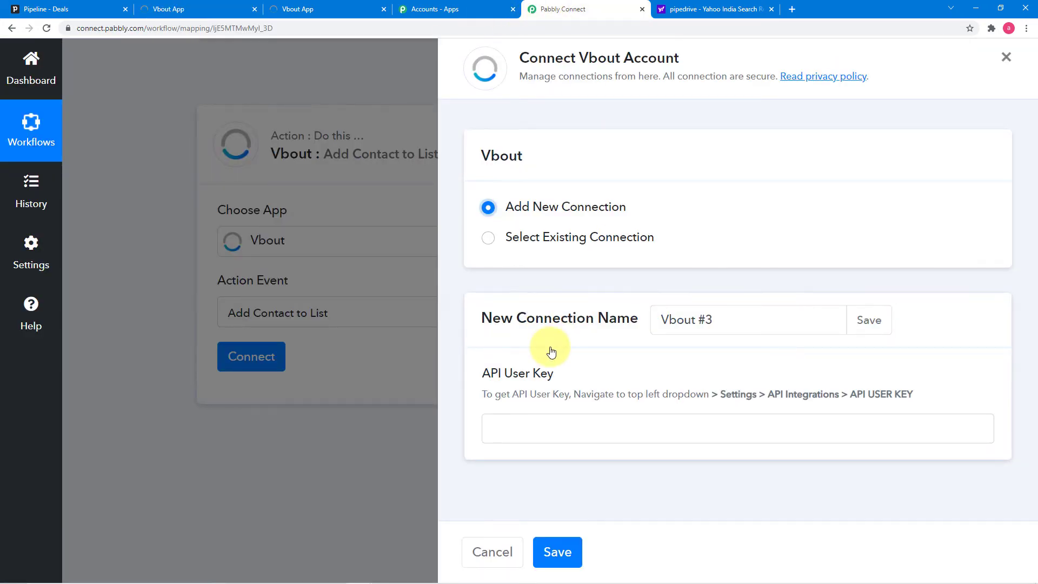
{"action": "right_click", "coordinate": [529, 419]}
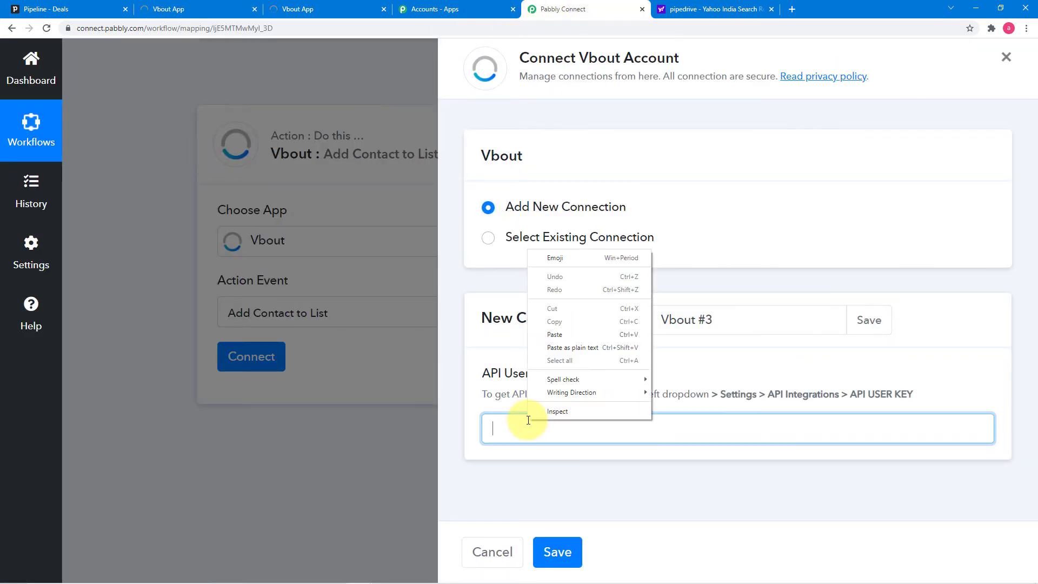
{"action": "left_click", "coordinate": [554, 335]}
{"action": "left_click", "coordinate": [557, 552]}
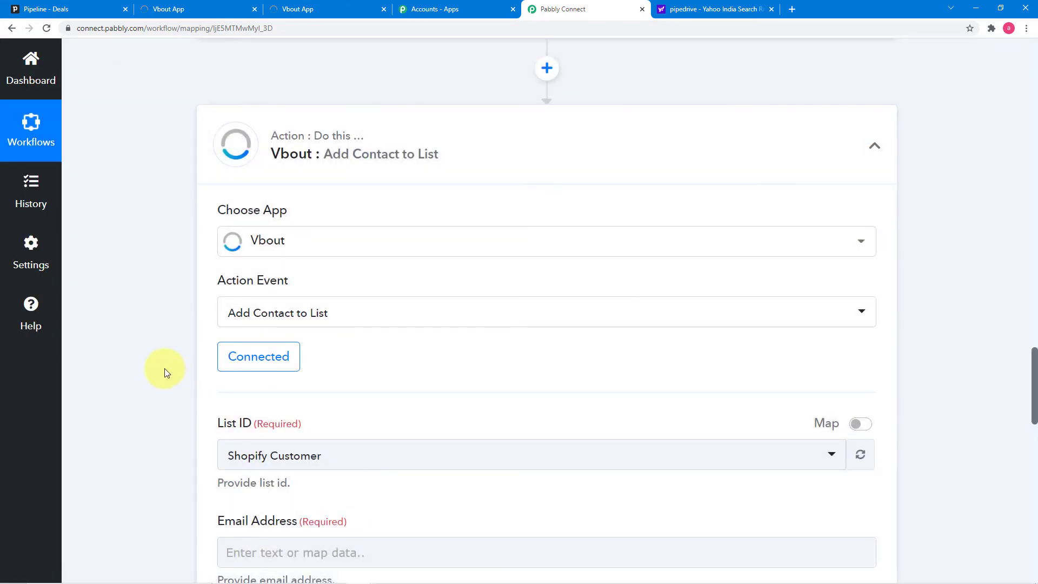
- Open the List ID choices of the Vbout Add Contact to List action
{"action": "scroll", "coordinate": [166, 359], "scroll_direction": "down", "scroll_amount": 3}
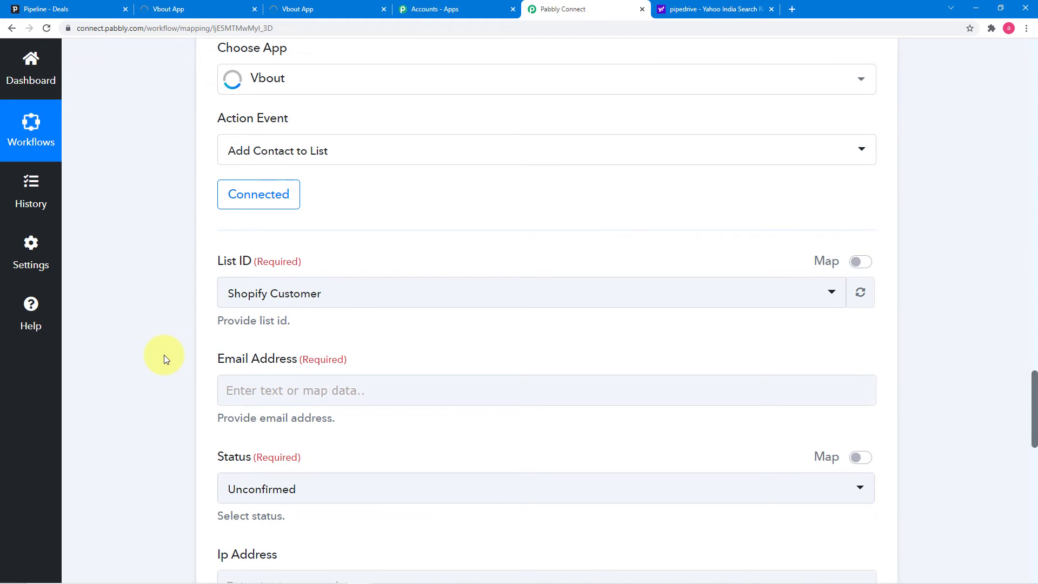
{"action": "scroll", "coordinate": [160, 352], "scroll_direction": "down", "scroll_amount": 2}
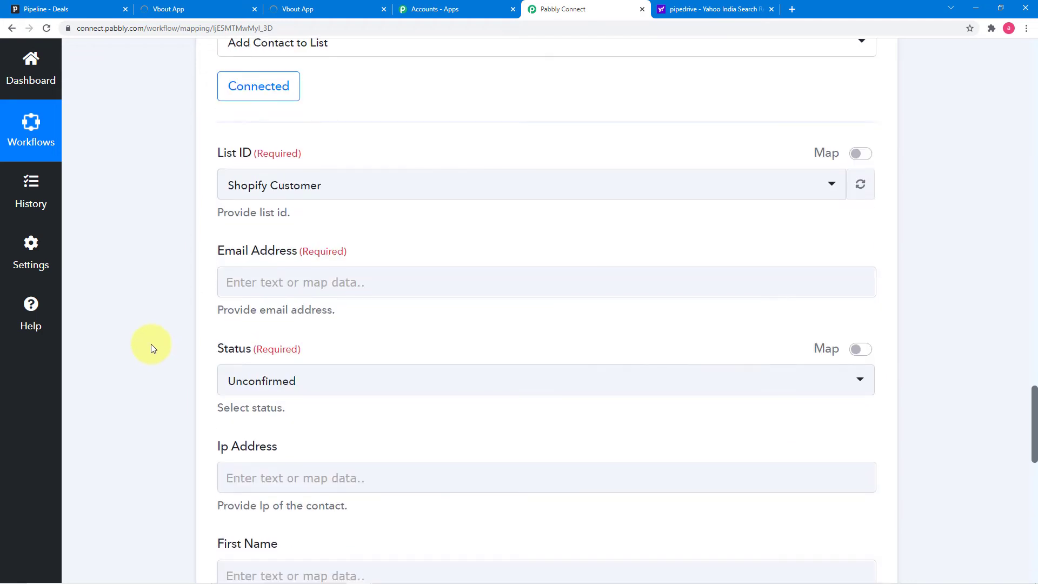
{"action": "left_click", "coordinate": [399, 196]}
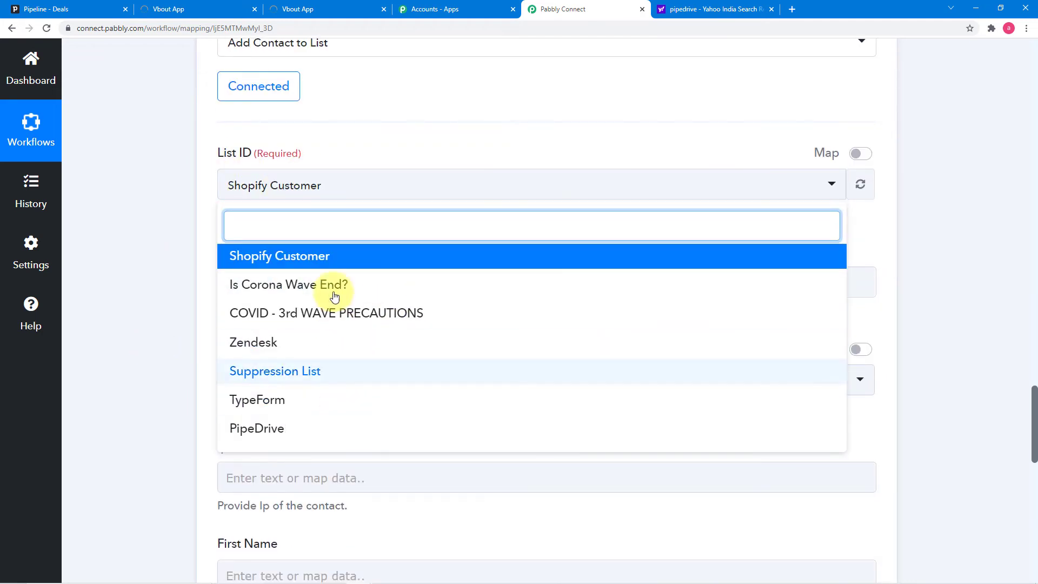
- Switch to VBOUT and view the contact lists available in the dashboard's New Contacts widget
{"action": "left_click", "coordinate": [191, 9]}
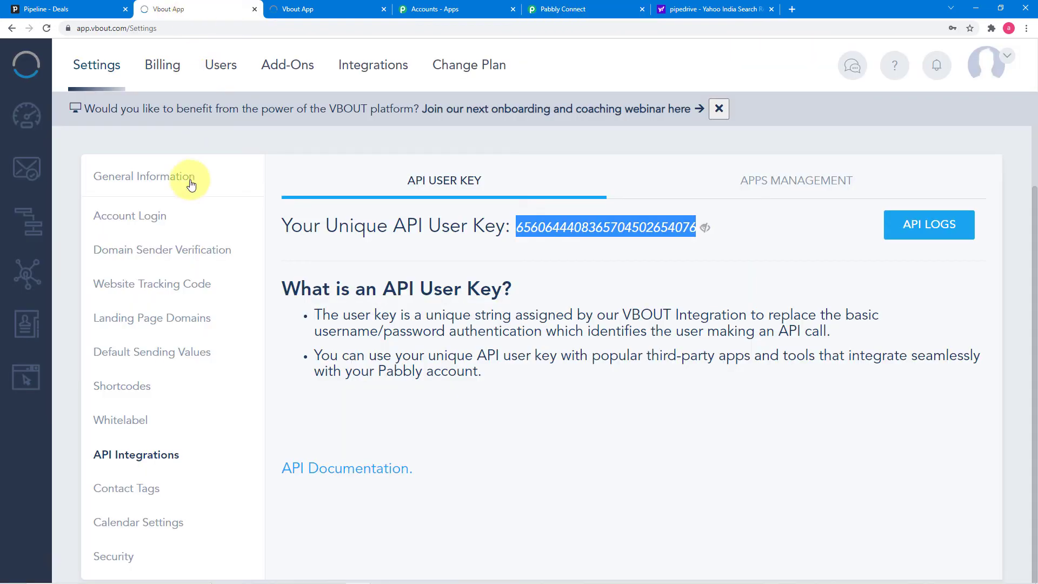
{"action": "left_click", "coordinate": [28, 73]}
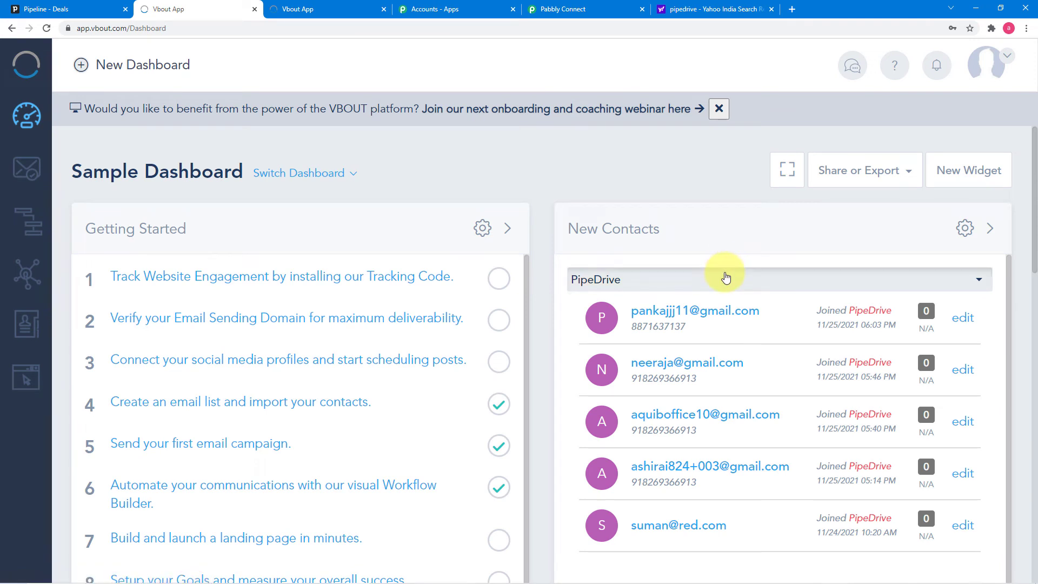
{"action": "left_click", "coordinate": [726, 275]}
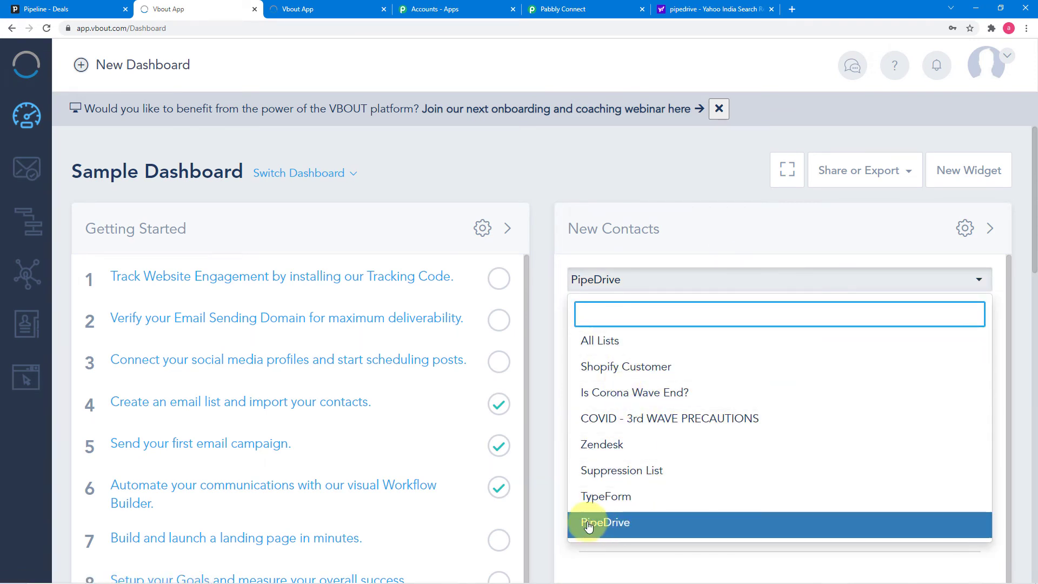
- Return to Pabbly Connect and set the Vbout action's List ID to PipeDrive
{"action": "left_click", "coordinate": [596, 12]}
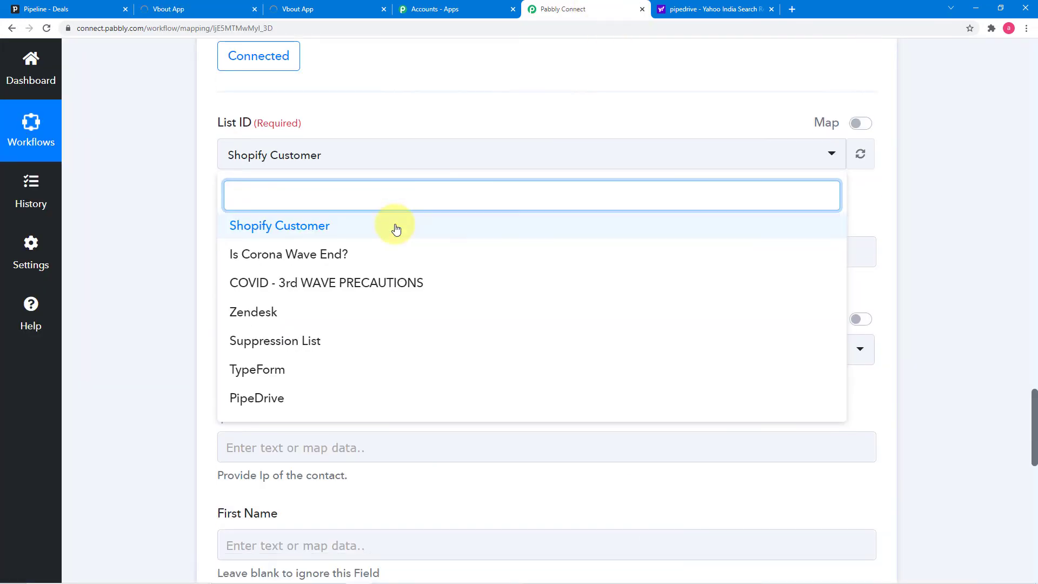
{"action": "scroll", "coordinate": [271, 254], "scroll_direction": "down", "scroll_amount": 3}
{"action": "left_click", "coordinate": [260, 274]}
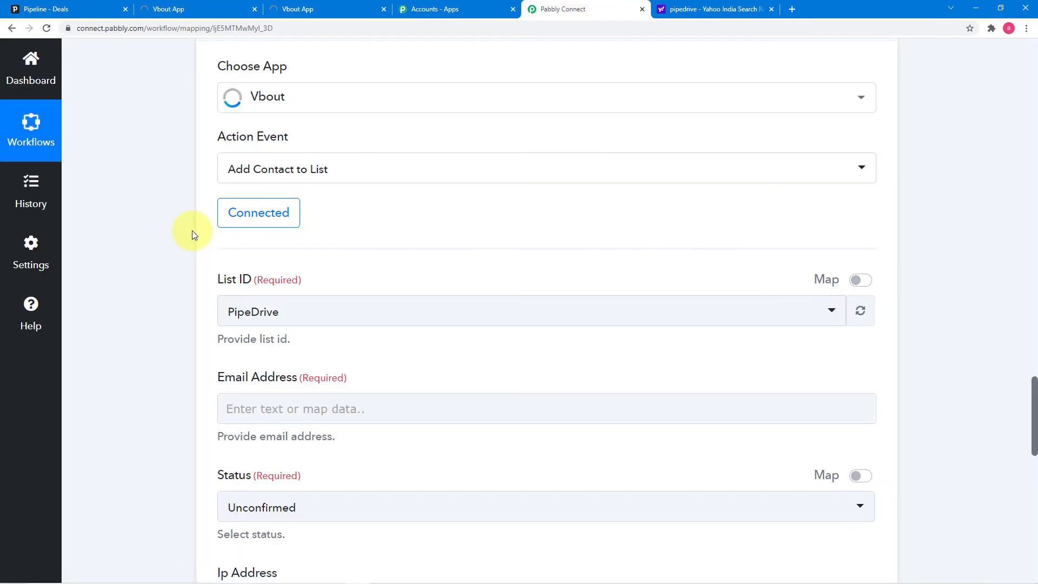
- Examine the Find Person by Id response for the field that holds the contact's email address
{"action": "scroll", "coordinate": [193, 230], "scroll_direction": "down", "scroll_amount": 5}
{"action": "scroll", "coordinate": [154, 229], "scroll_direction": "up", "scroll_amount": 1}
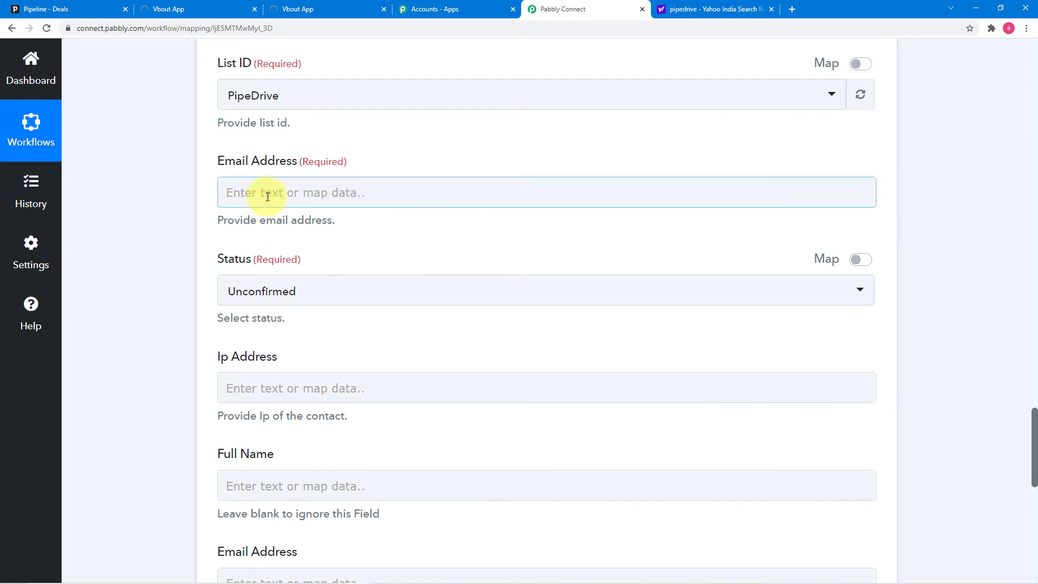
{"action": "scroll", "coordinate": [347, 193], "scroll_direction": "up", "scroll_amount": 15}
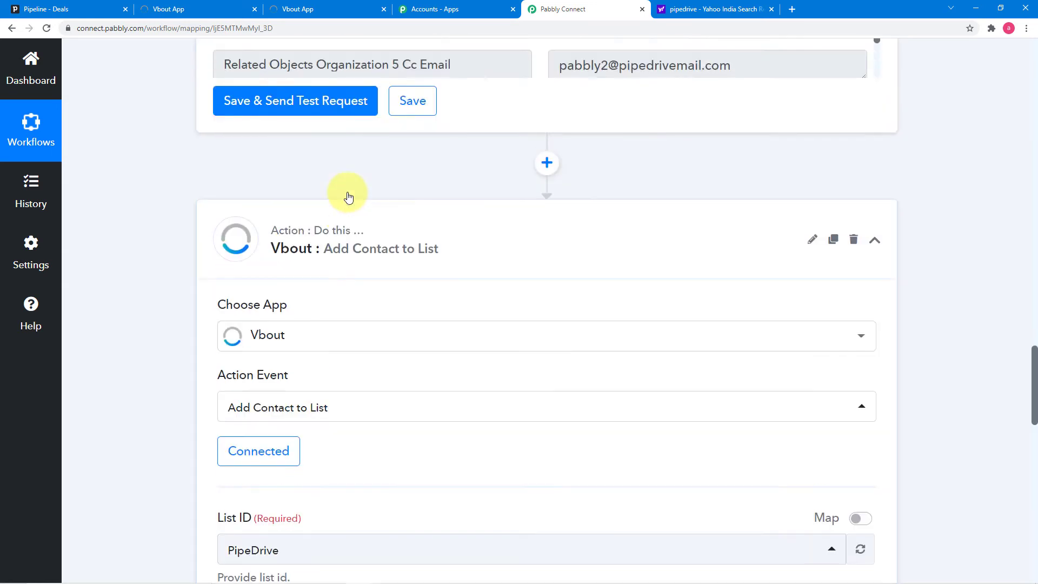
{"action": "scroll", "coordinate": [348, 193], "scroll_direction": "up", "scroll_amount": 8}
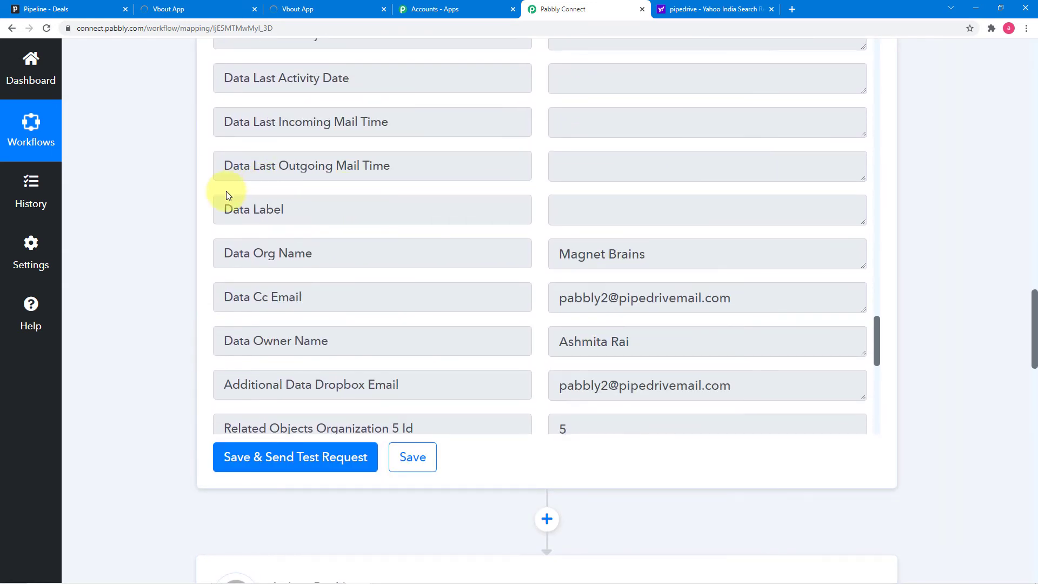
{"action": "scroll", "coordinate": [200, 203], "scroll_direction": "up", "scroll_amount": 2}
{"action": "scroll", "coordinate": [268, 206], "scroll_direction": "down", "scroll_amount": 6}
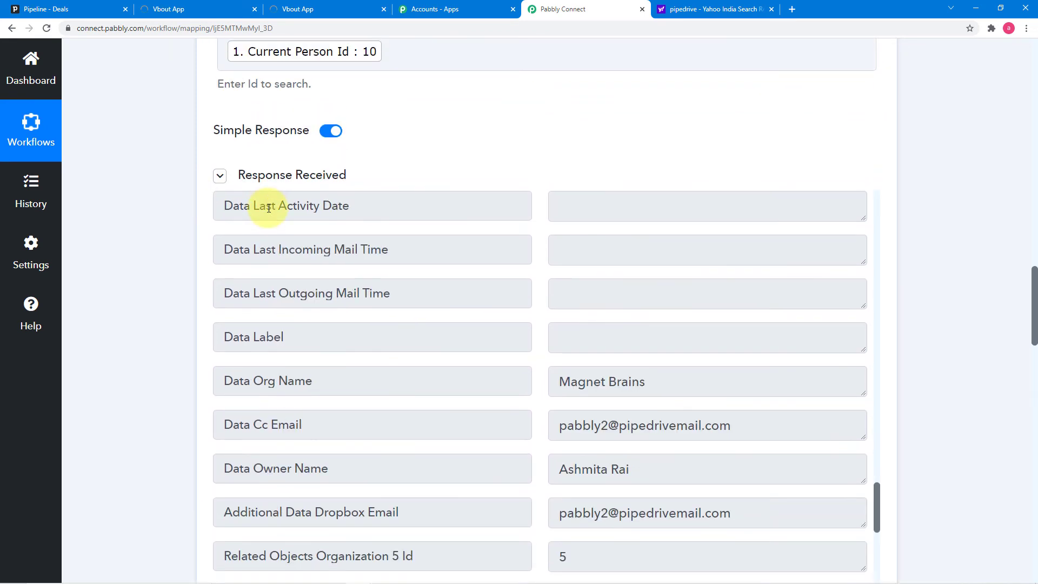
{"action": "scroll", "coordinate": [373, 349], "scroll_direction": "down", "scroll_amount": 6}
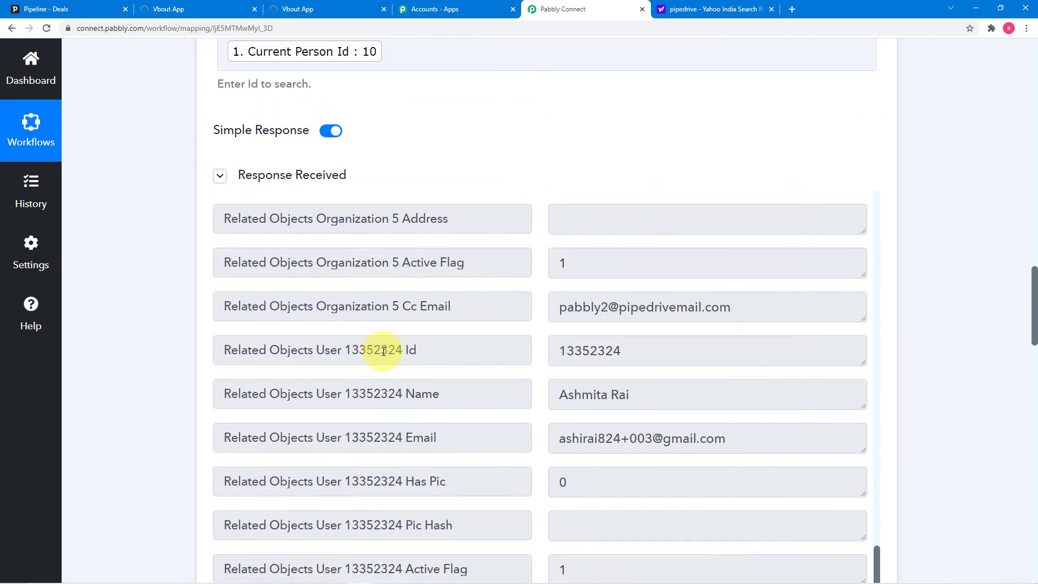
{"action": "scroll", "coordinate": [400, 376], "scroll_direction": "down", "scroll_amount": 3}
{"action": "scroll", "coordinate": [390, 377], "scroll_direction": "down", "scroll_amount": 3}
{"action": "scroll", "coordinate": [419, 273], "scroll_direction": "up", "scroll_amount": 10}
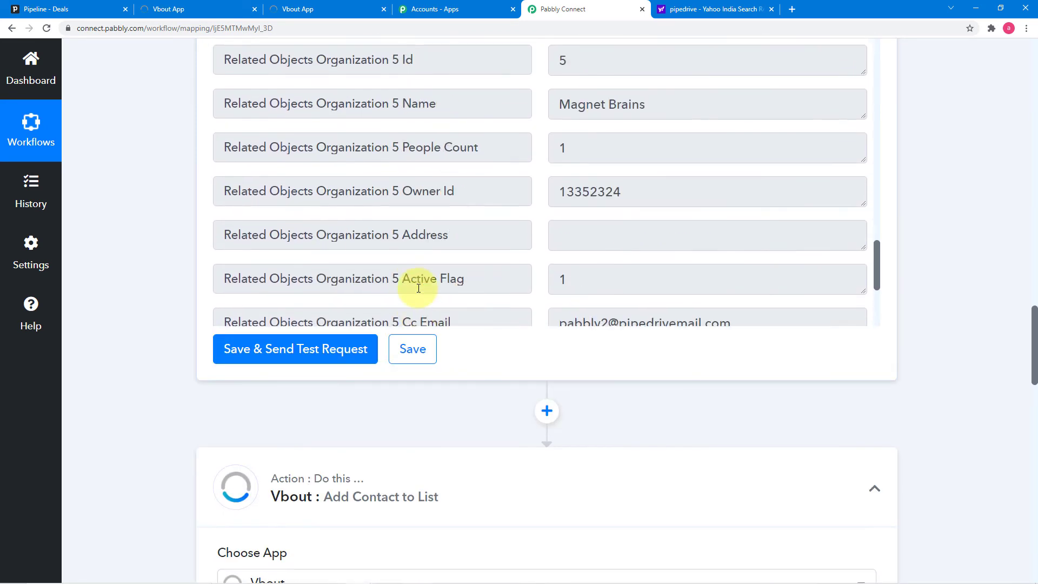
{"action": "scroll", "coordinate": [424, 265], "scroll_direction": "up", "scroll_amount": 10}
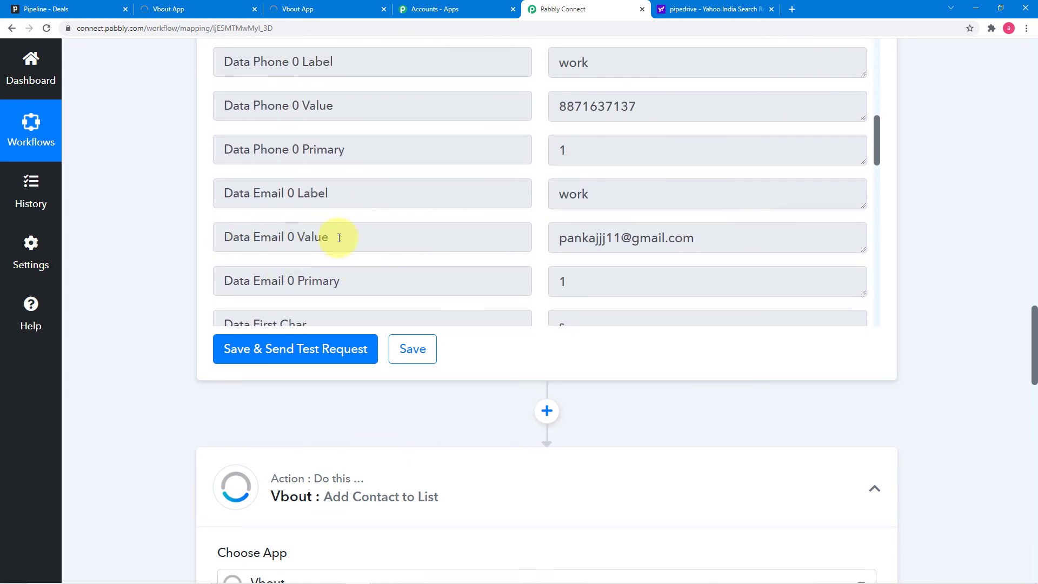
{"action": "scroll", "coordinate": [182, 234], "scroll_direction": "down", "scroll_amount": 15}
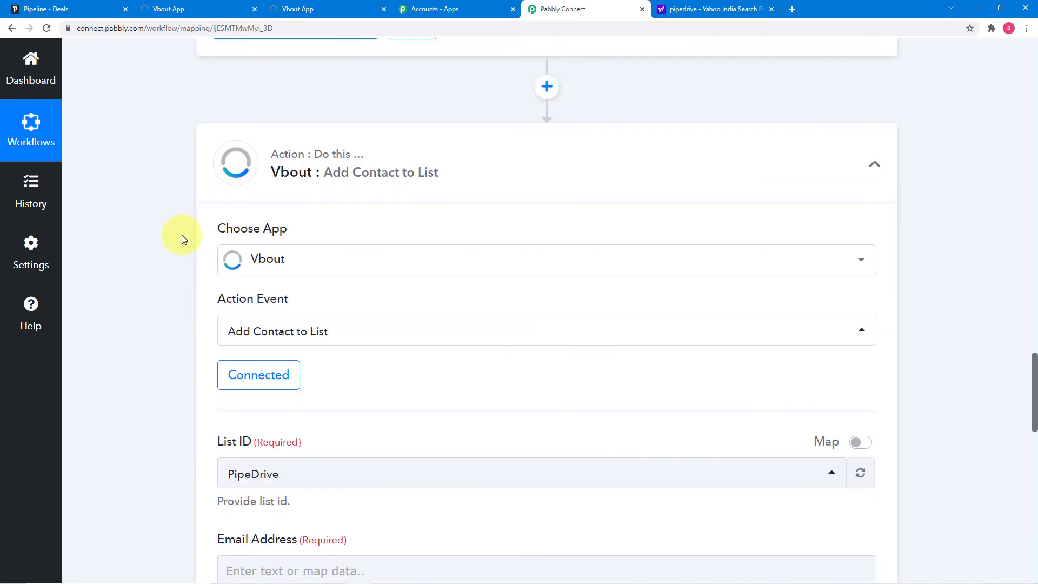
- Map the required Email Address field to Data Email 0 Value from the Find Person by Id step
{"action": "left_click", "coordinate": [324, 138]}
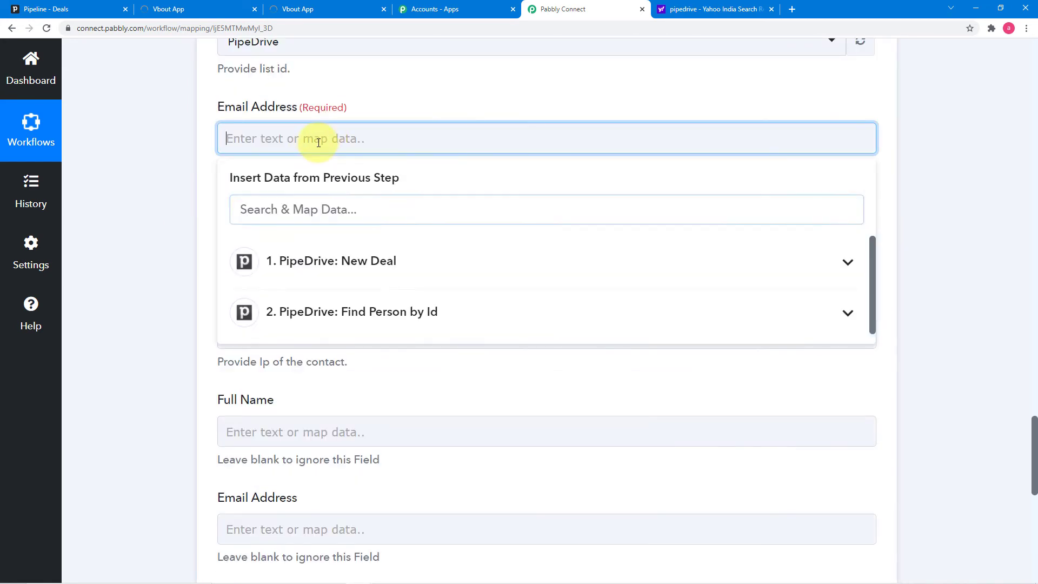
{"action": "left_click", "coordinate": [393, 316]}
{"action": "scroll", "coordinate": [445, 474], "scroll_direction": "down", "scroll_amount": 7}
{"action": "scroll", "coordinate": [446, 474], "scroll_direction": "down", "scroll_amount": 13}
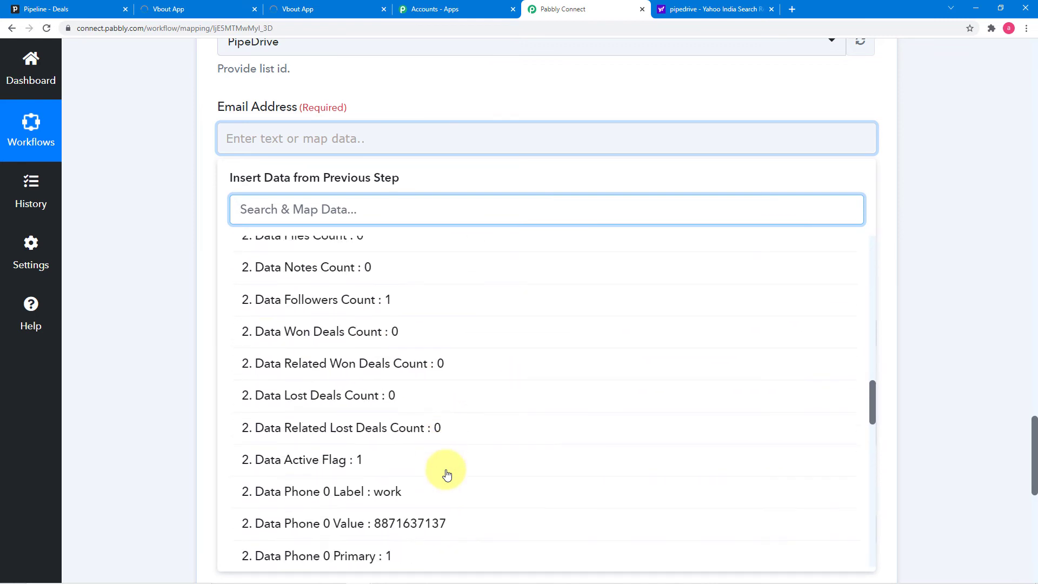
{"action": "scroll", "coordinate": [446, 474], "scroll_direction": "down", "scroll_amount": 3}
{"action": "left_click", "coordinate": [389, 454]}
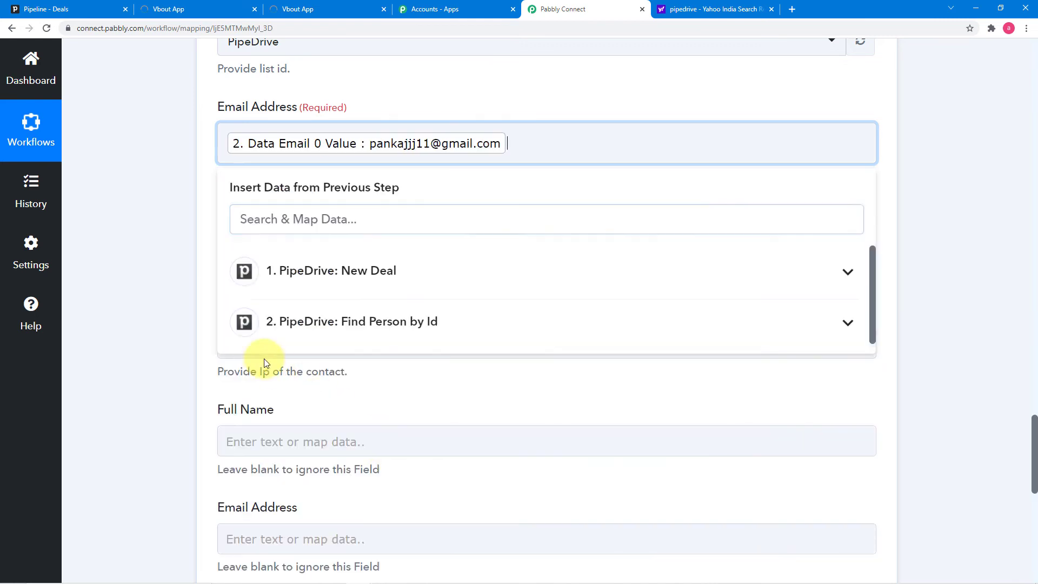
{"action": "left_click", "coordinate": [187, 320]}
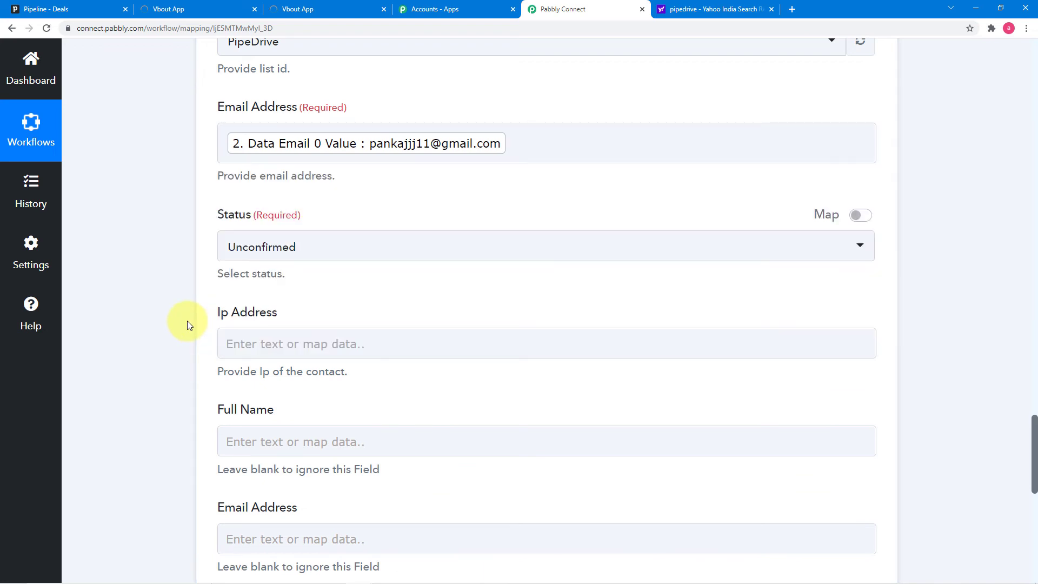
- Set the Vbout contact's Status to Active
{"action": "left_click", "coordinate": [377, 249]}
{"action": "left_click", "coordinate": [292, 349]}
{"action": "left_click", "coordinate": [208, 294]}
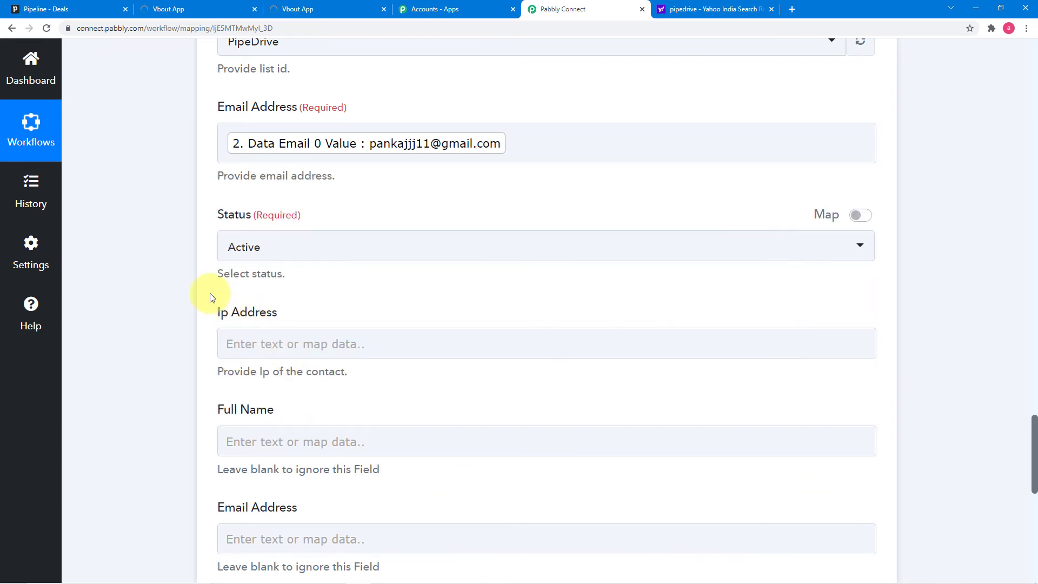
- Map the Full Name field to Data Name from the Find Person by Id step, leaving Ip Address blank
{"action": "scroll", "coordinate": [211, 295], "scroll_direction": "down", "scroll_amount": 1}
{"action": "scroll", "coordinate": [270, 259], "scroll_direction": "down", "scroll_amount": 2}
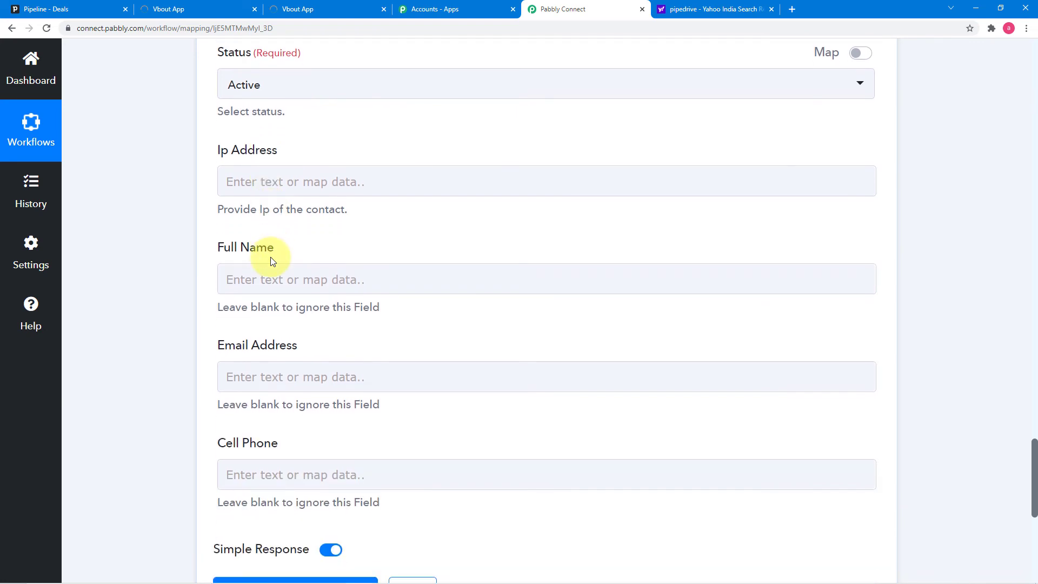
{"action": "left_click", "coordinate": [242, 186]}
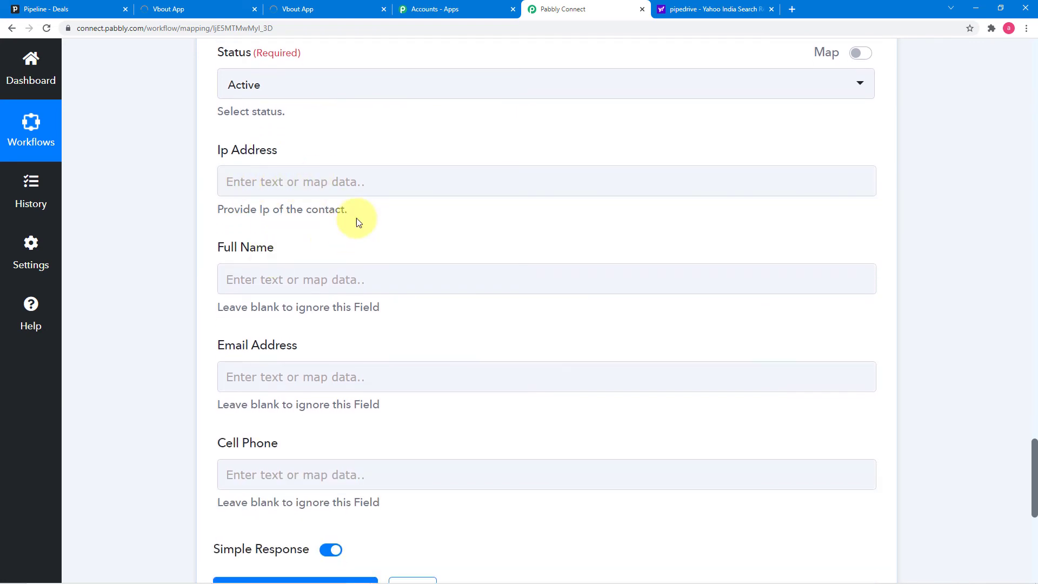
{"action": "scroll", "coordinate": [401, 211], "scroll_direction": "down", "scroll_amount": 2}
{"action": "scroll", "coordinate": [476, 165], "scroll_direction": "down", "scroll_amount": 1}
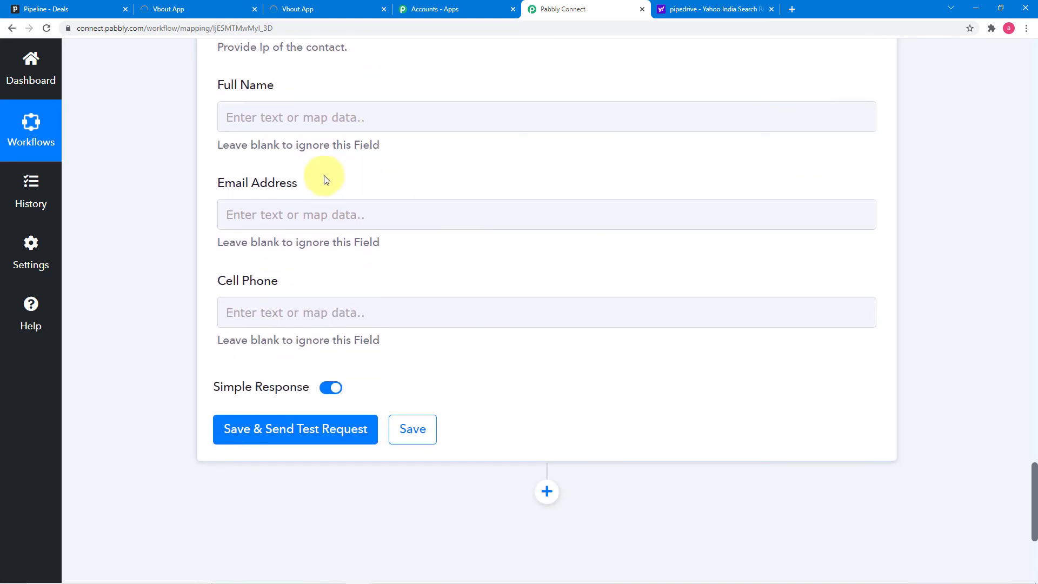
{"action": "left_click", "coordinate": [257, 117]}
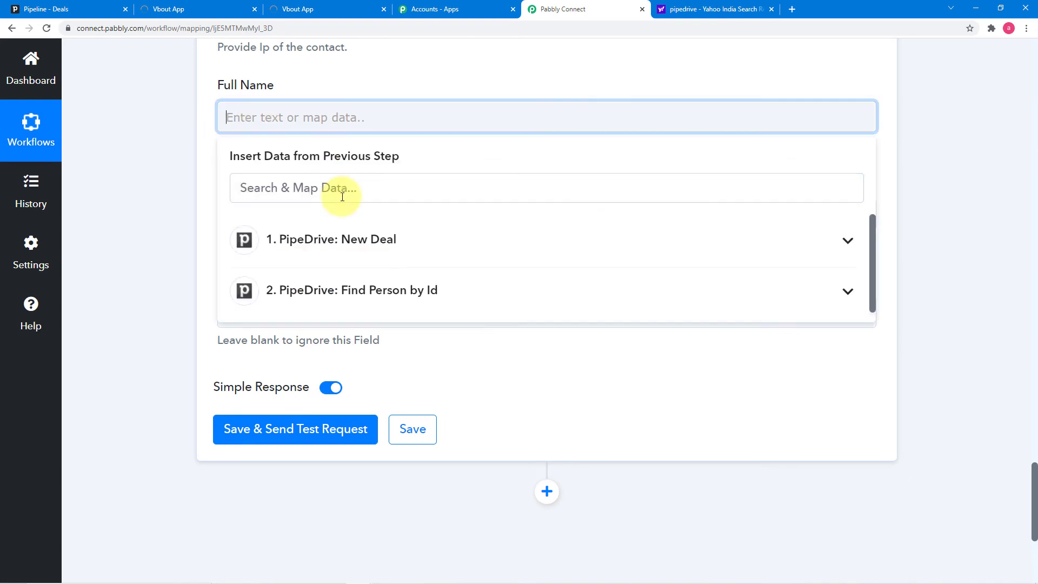
{"action": "left_click", "coordinate": [339, 288]}
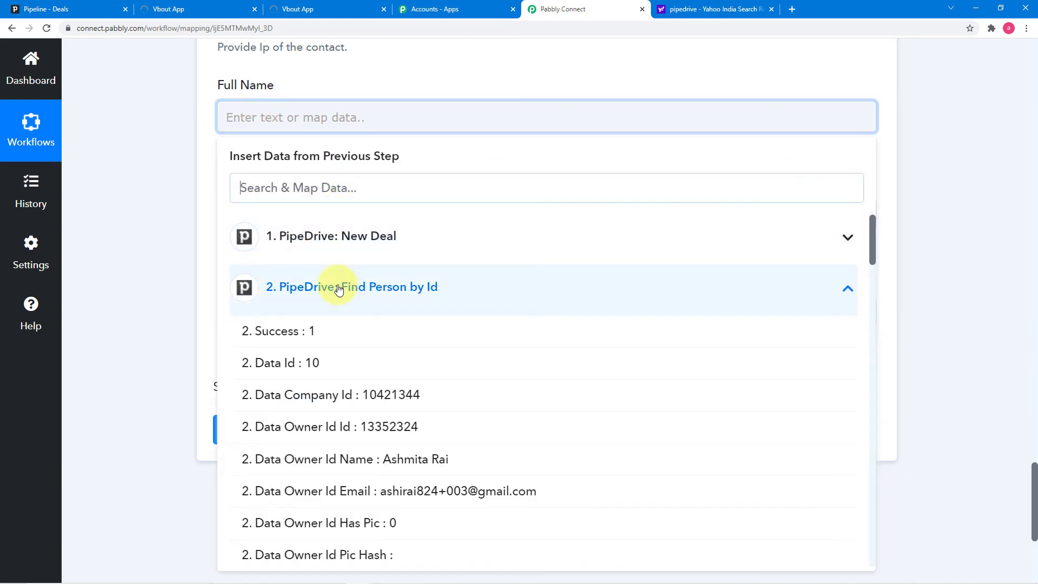
{"action": "scroll", "coordinate": [342, 458], "scroll_direction": "down", "scroll_amount": 12}
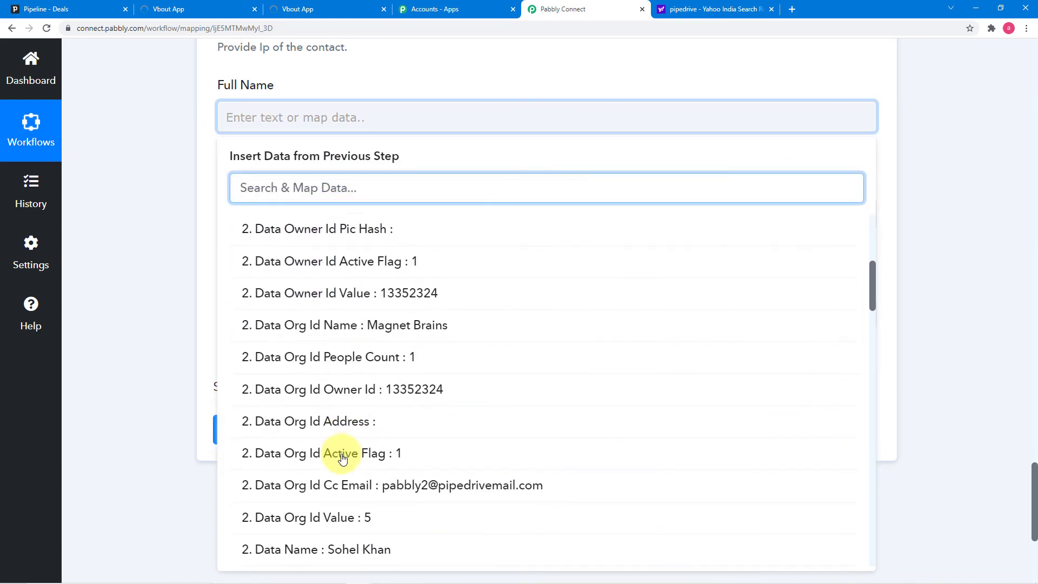
{"action": "scroll", "coordinate": [342, 459], "scroll_direction": "down", "scroll_amount": 8}
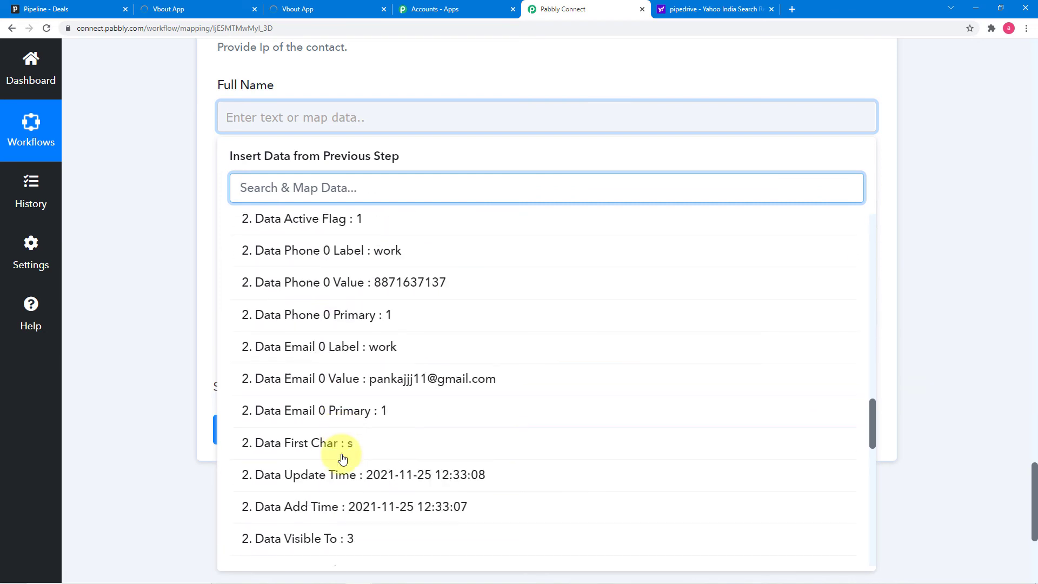
{"action": "scroll", "coordinate": [343, 458], "scroll_direction": "down", "scroll_amount": 10}
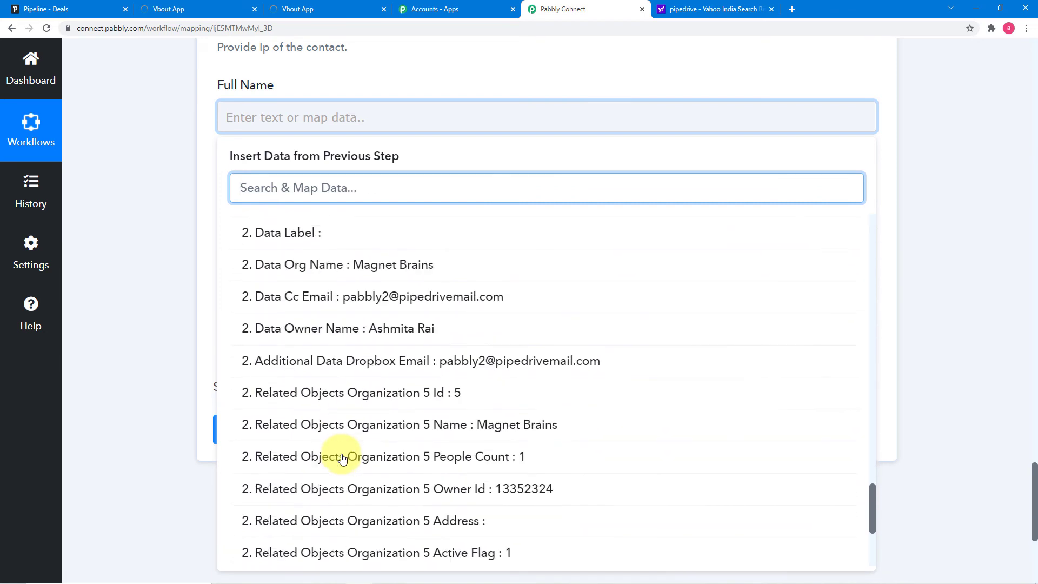
{"action": "scroll", "coordinate": [342, 459], "scroll_direction": "down", "scroll_amount": 4}
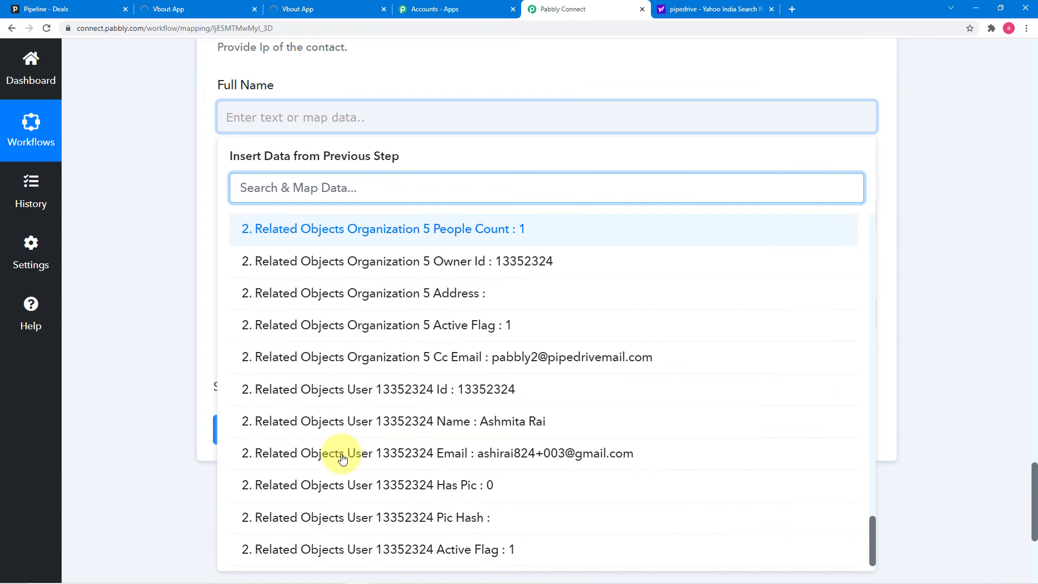
{"action": "scroll", "coordinate": [342, 458], "scroll_direction": "up", "scroll_amount": 15}
{"action": "scroll", "coordinate": [343, 458], "scroll_direction": "up", "scroll_amount": 10}
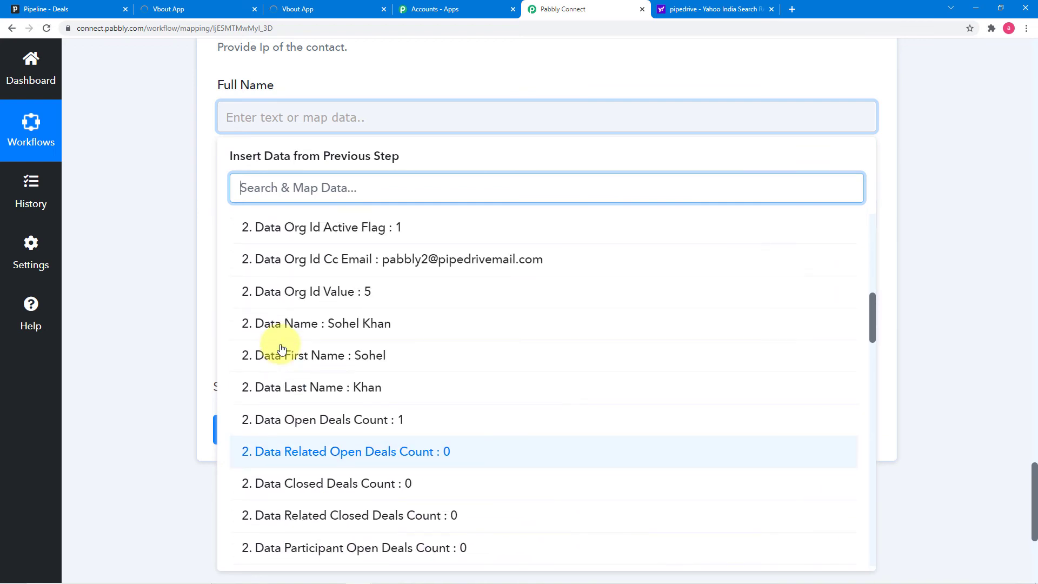
{"action": "left_click", "coordinate": [373, 324]}
{"action": "left_click", "coordinate": [200, 224]}
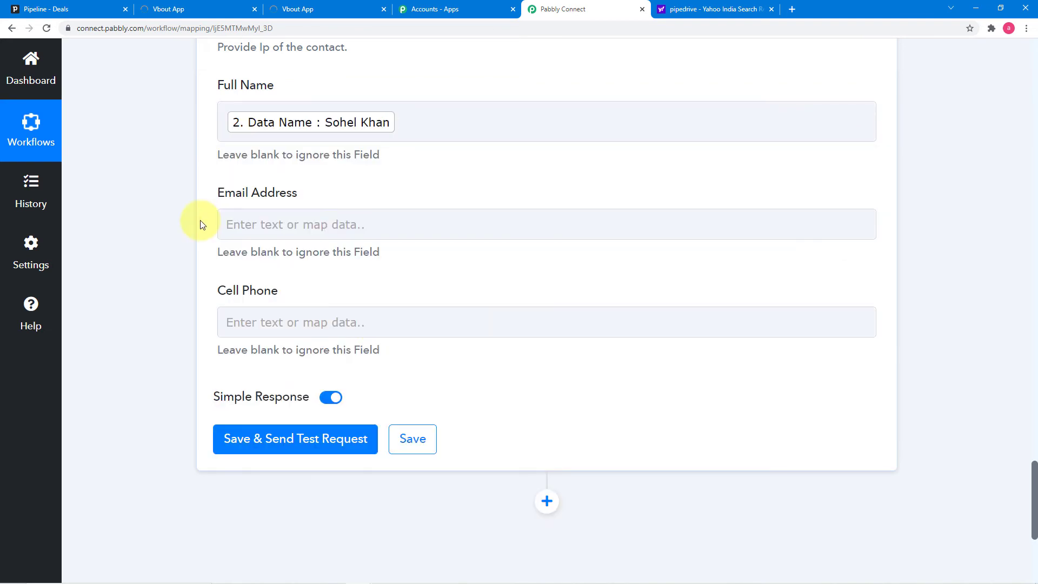
- Map the Cell Phone field to Data Phone 0 Value from the Find Person by Id step, leaving the optional Email Address blank
{"action": "left_click", "coordinate": [318, 238]}
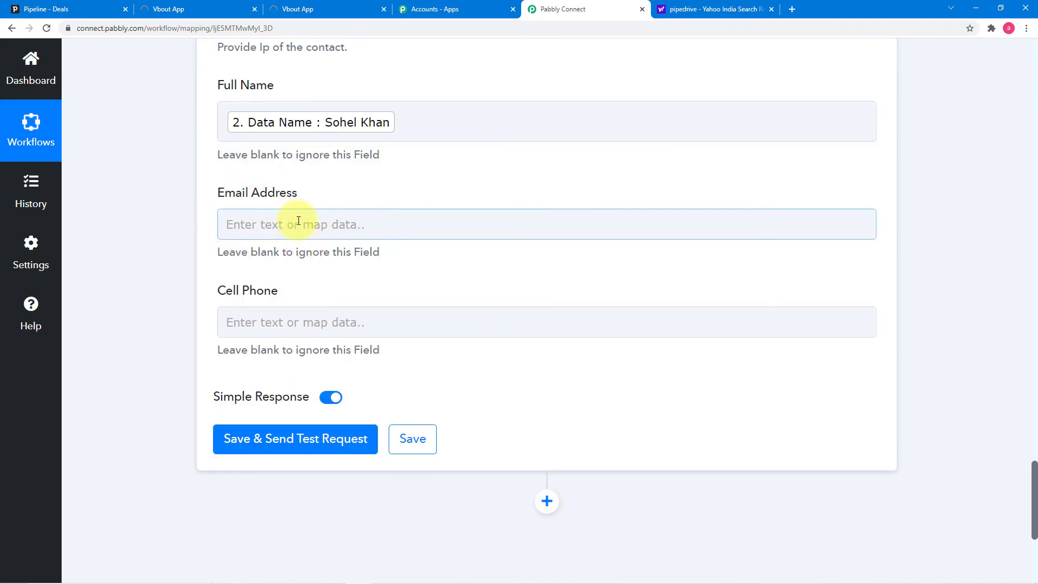
{"action": "scroll", "coordinate": [341, 233], "scroll_direction": "down", "scroll_amount": 2}
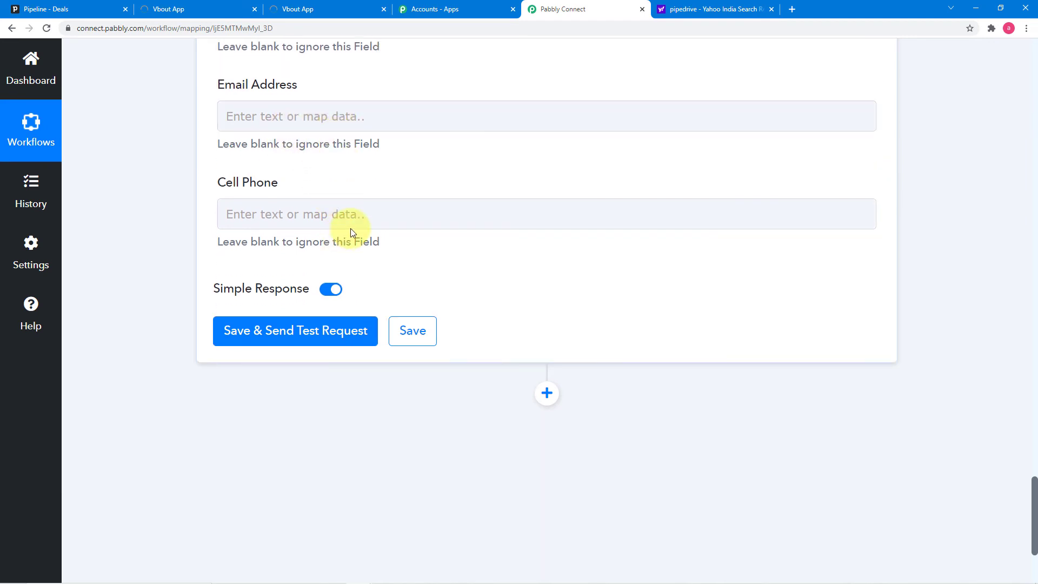
{"action": "left_click", "coordinate": [359, 222]}
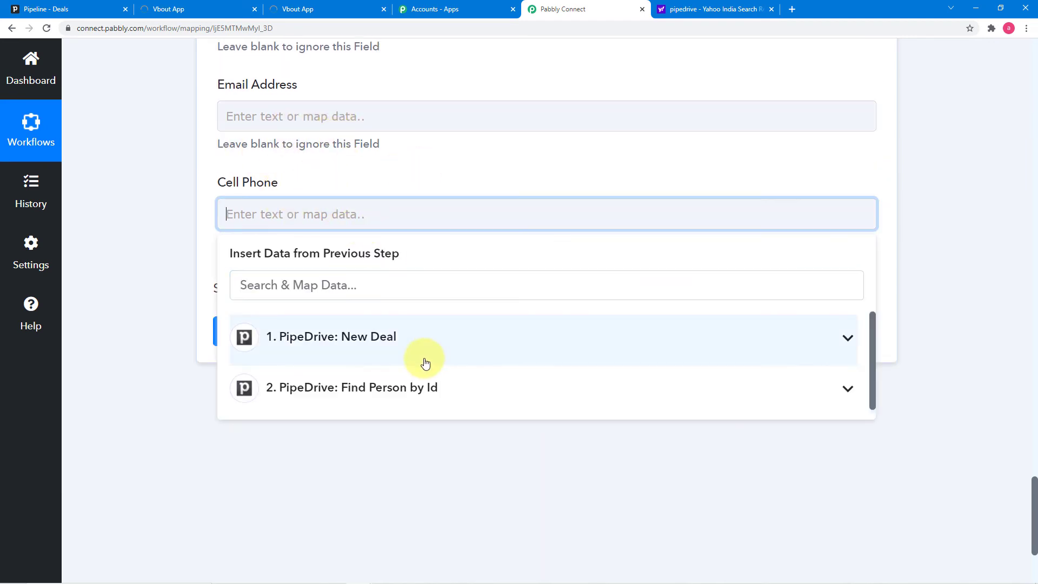
{"action": "left_click", "coordinate": [411, 387]}
{"action": "scroll", "coordinate": [469, 514], "scroll_direction": "down", "scroll_amount": 7}
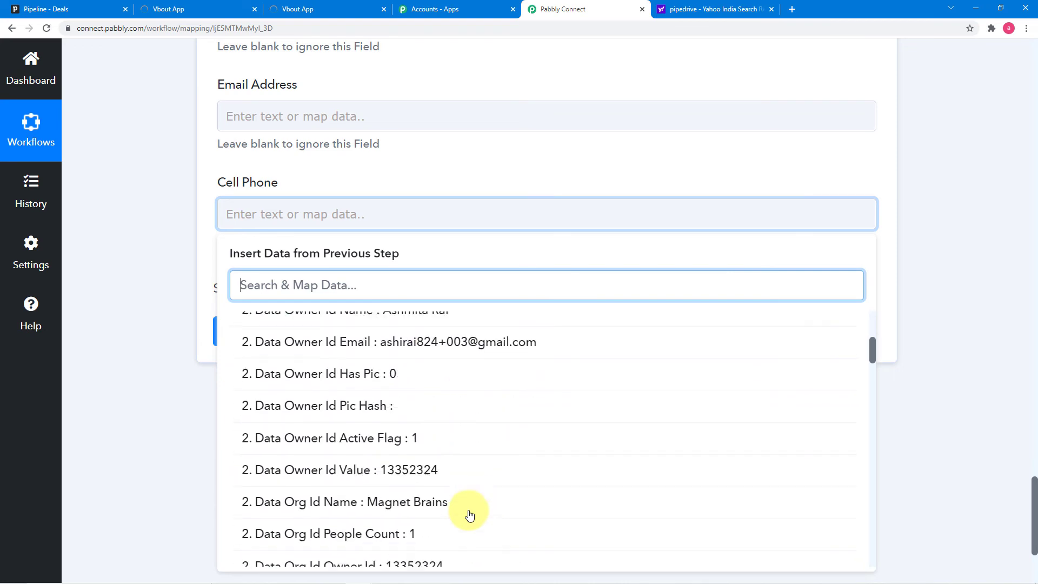
{"action": "scroll", "coordinate": [470, 514], "scroll_direction": "down", "scroll_amount": 16}
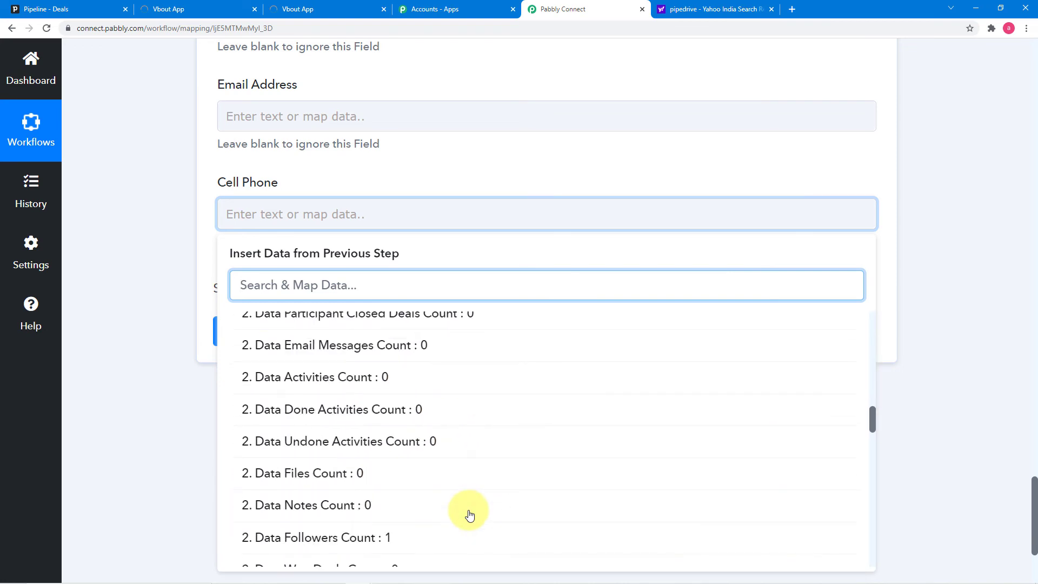
{"action": "left_click", "coordinate": [436, 385]}
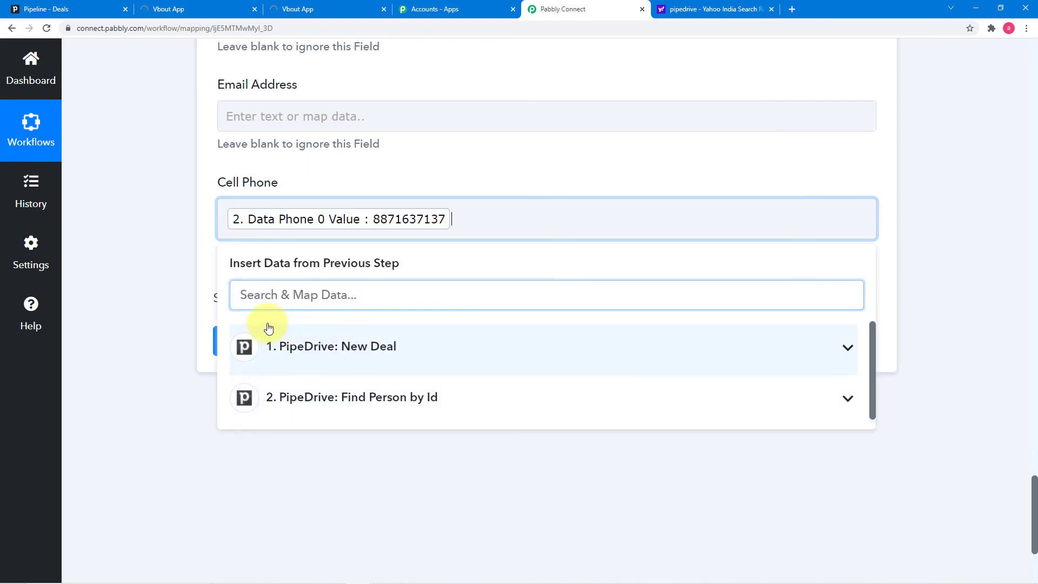
{"action": "left_click", "coordinate": [183, 307]}
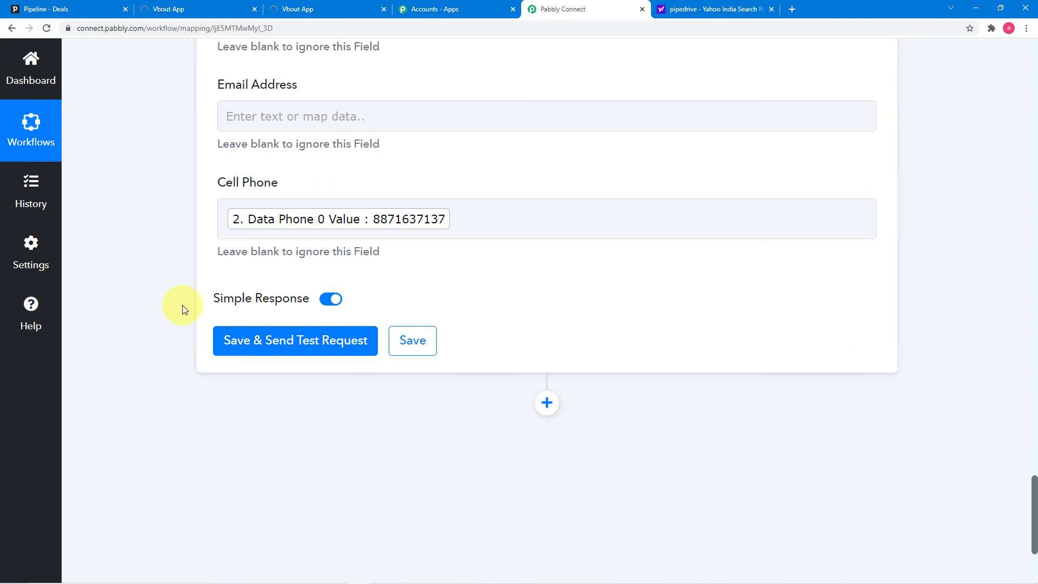
- Save the Vbout Add Contact to List action and send its test request
{"action": "left_click", "coordinate": [274, 348]}
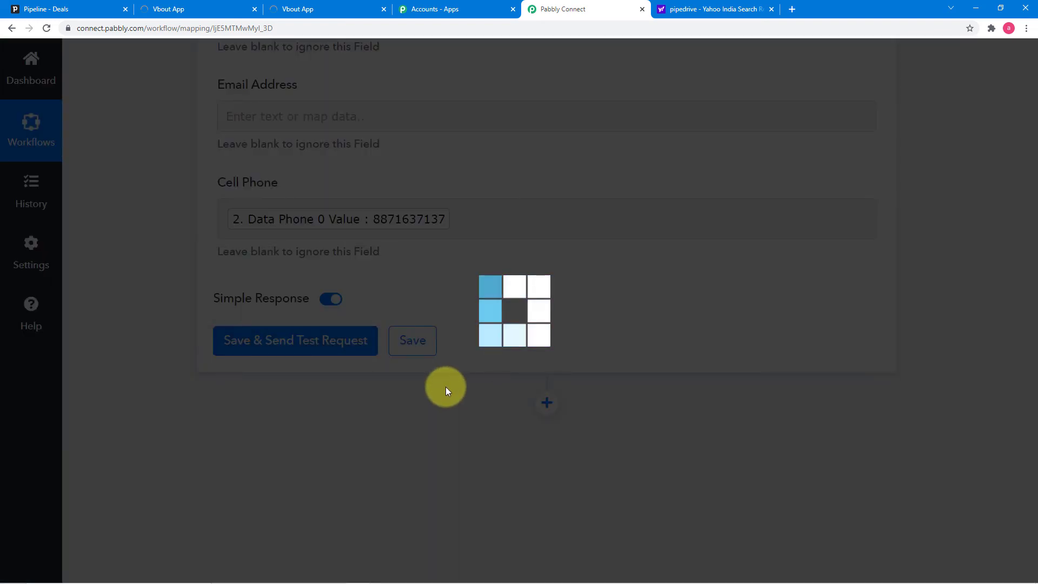
{"action": "scroll", "coordinate": [493, 487], "scroll_direction": "down", "scroll_amount": 1}
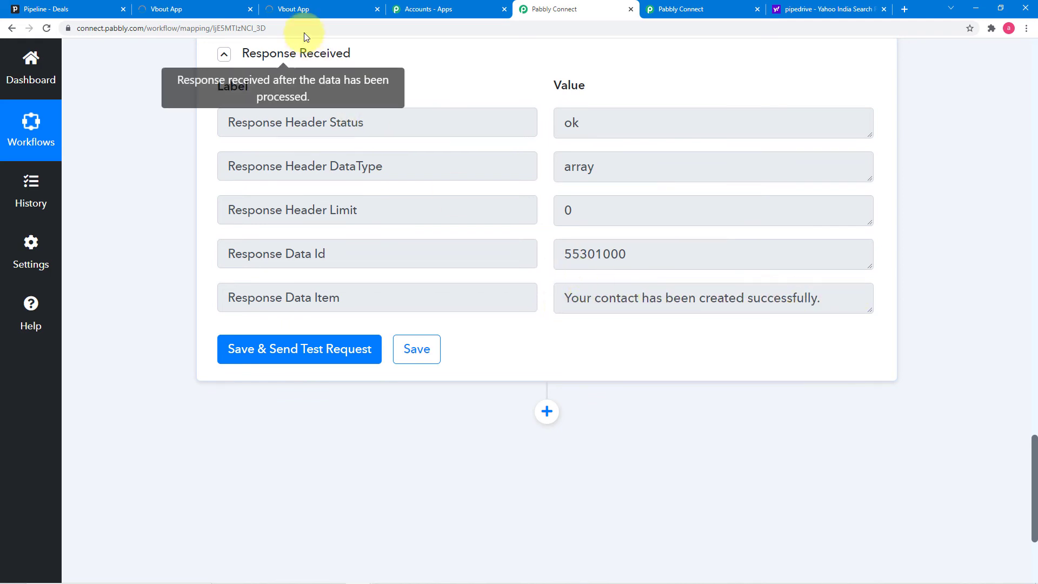
- Switch to the VBOUT dashboard and open the newest PipeDrive contact to check its name, email and phone
{"action": "left_click", "coordinate": [301, 8]}
{"action": "left_click", "coordinate": [205, 12]}
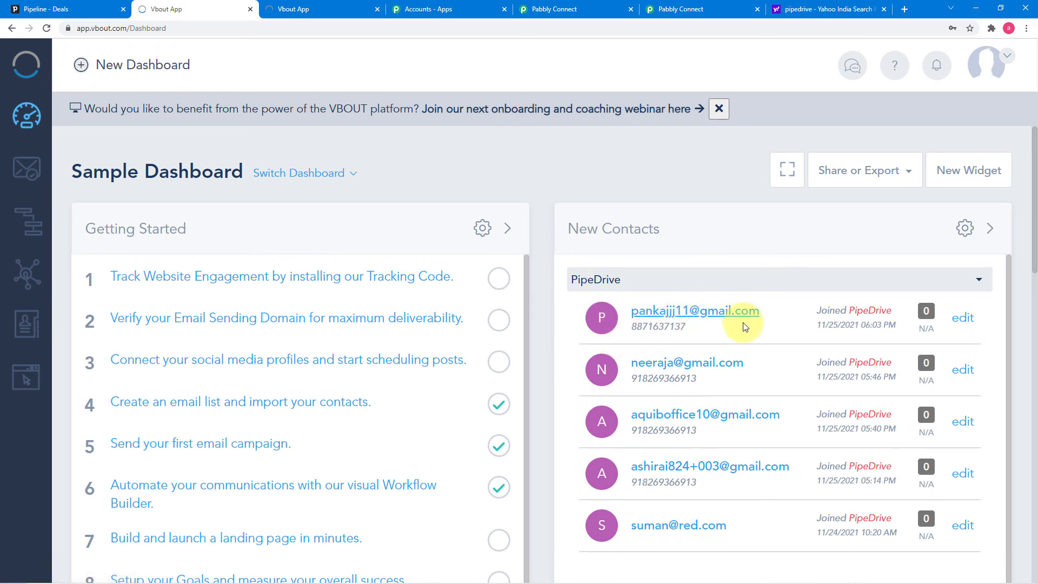
{"action": "left_click", "coordinate": [725, 316]}
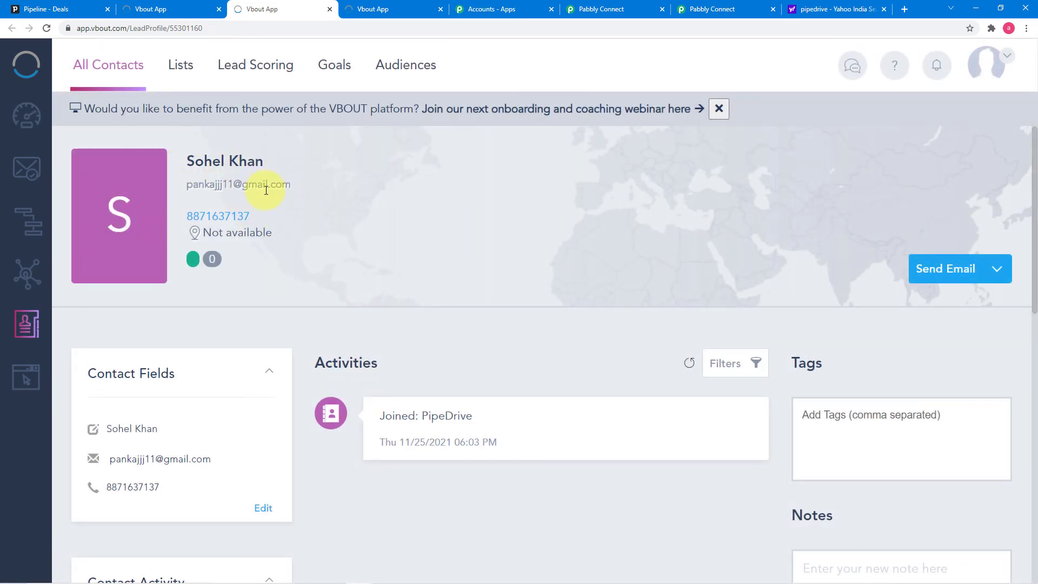
{"action": "scroll", "coordinate": [284, 265], "scroll_direction": "down", "scroll_amount": 5}
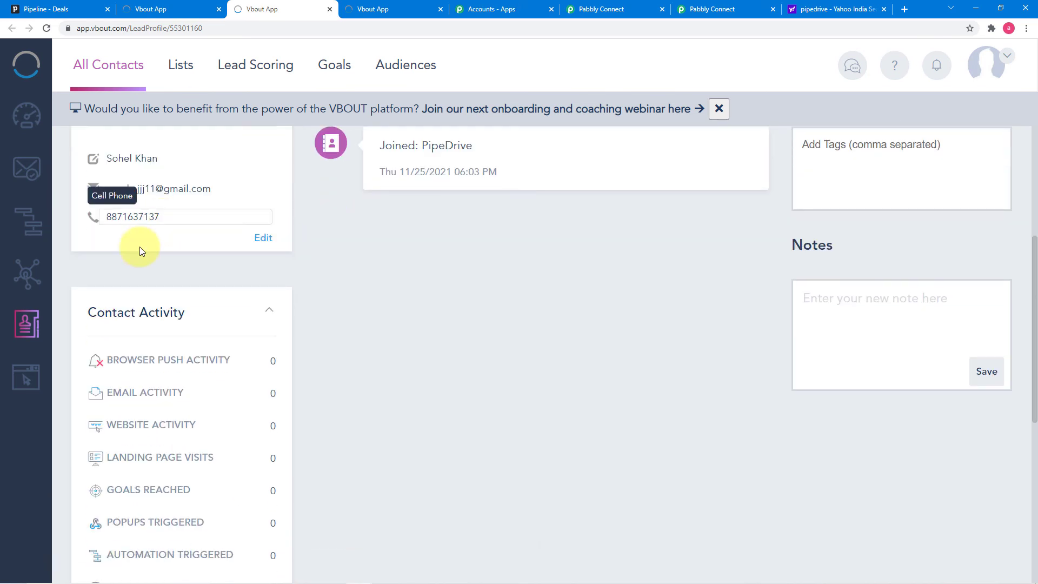
{"action": "scroll", "coordinate": [395, 309], "scroll_direction": "up", "scroll_amount": 5}
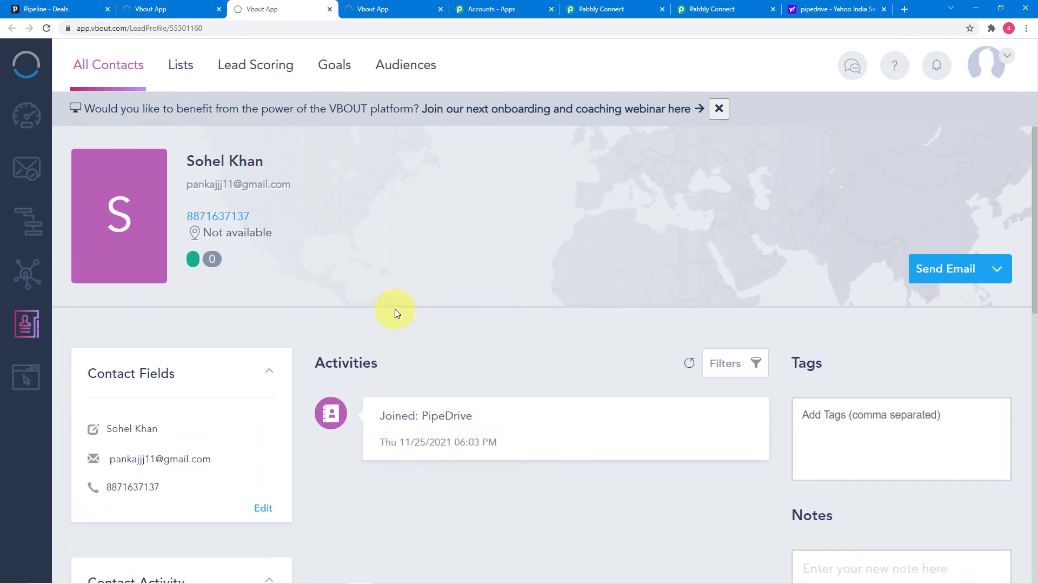
- Return to the Pabbly Connect workflow and review the PipeDrive New Deal trigger's settings and received response
{"action": "left_click", "coordinate": [710, 16]}
{"action": "scroll", "coordinate": [777, 210], "scroll_direction": "up", "scroll_amount": 9}
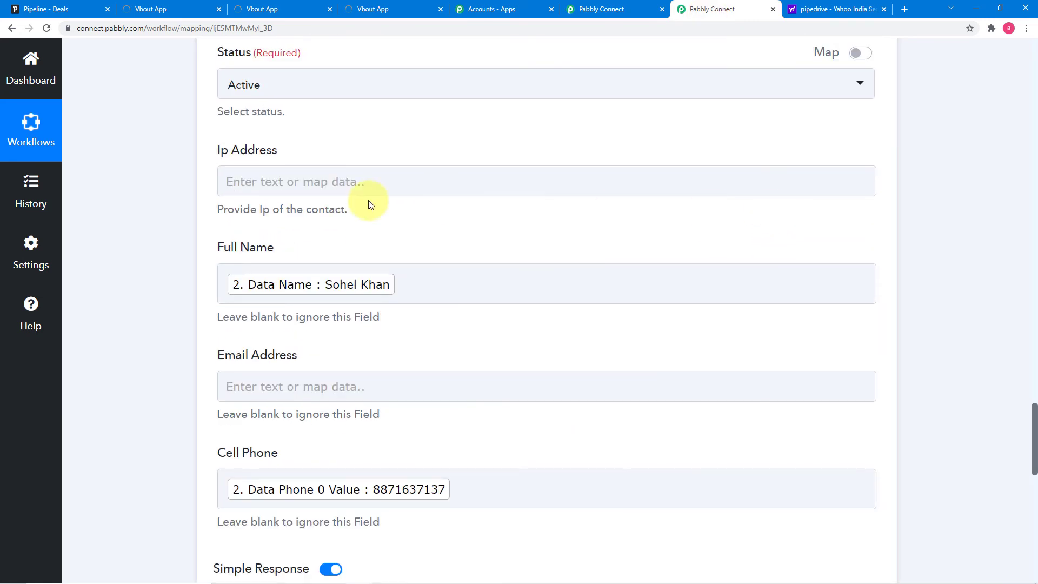
{"action": "scroll", "coordinate": [129, 277], "scroll_direction": "up", "scroll_amount": 1}
{"action": "scroll", "coordinate": [129, 278], "scroll_direction": "up", "scroll_amount": 8}
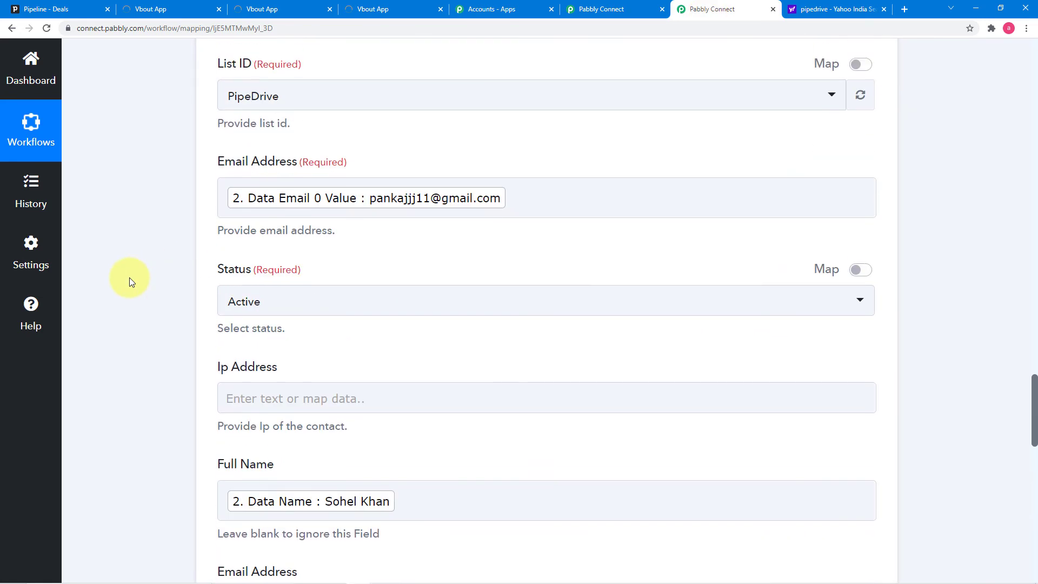
{"action": "scroll", "coordinate": [128, 278], "scroll_direction": "up", "scroll_amount": 20}
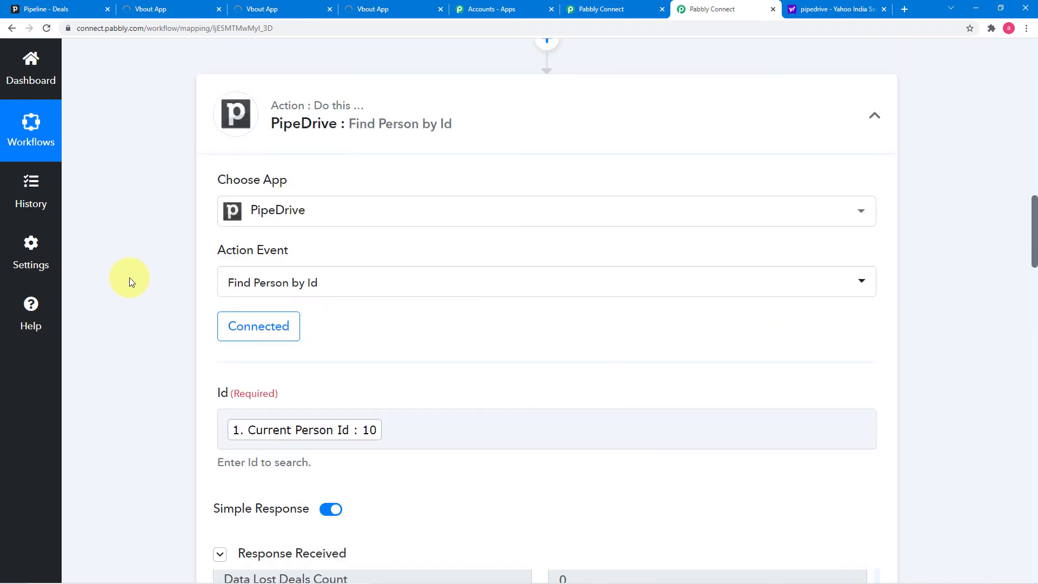
{"action": "scroll", "coordinate": [128, 277], "scroll_direction": "up", "scroll_amount": 20}
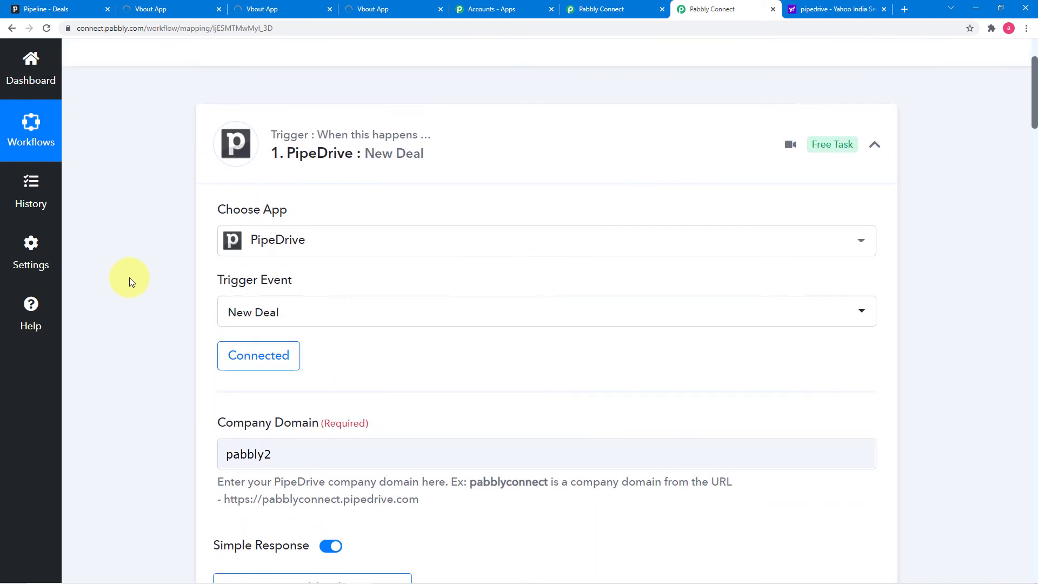
{"action": "scroll", "coordinate": [129, 278], "scroll_direction": "down", "scroll_amount": 4}
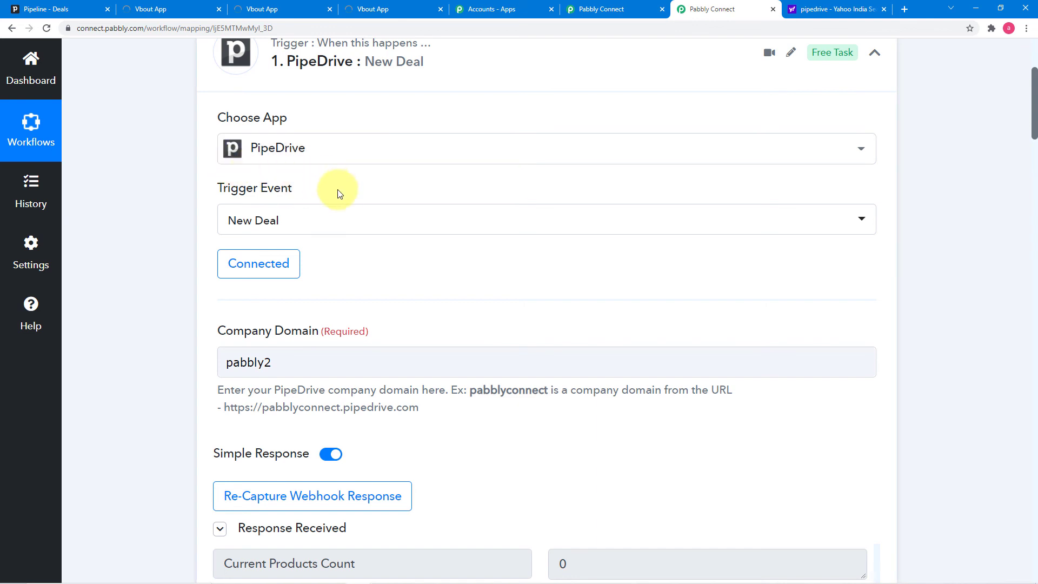
{"action": "scroll", "coordinate": [157, 235], "scroll_direction": "down", "scroll_amount": 4}
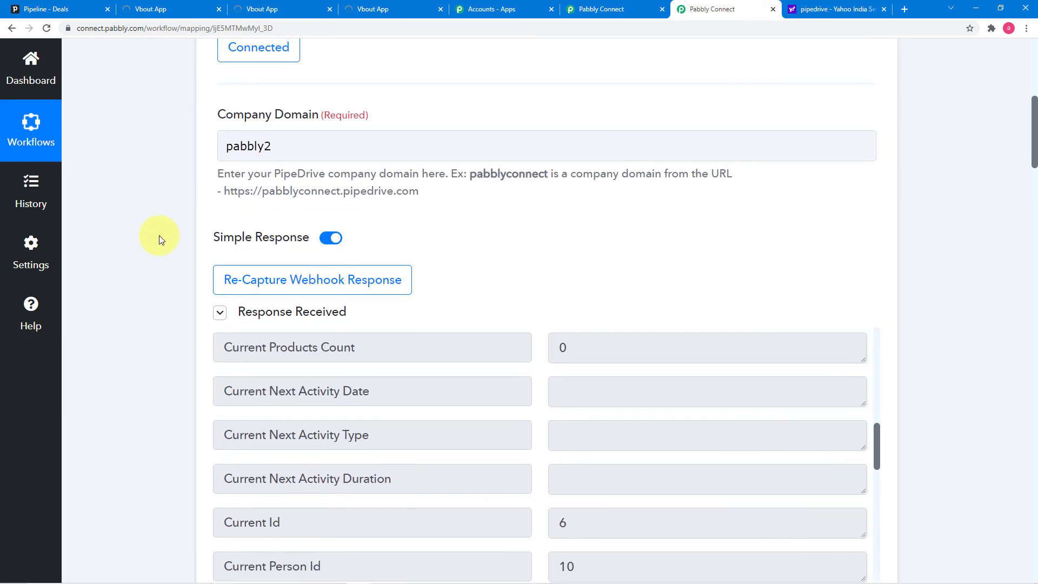
{"action": "scroll", "coordinate": [220, 241], "scroll_direction": "down", "scroll_amount": 2}
{"action": "scroll", "coordinate": [175, 279], "scroll_direction": "down", "scroll_amount": 2}
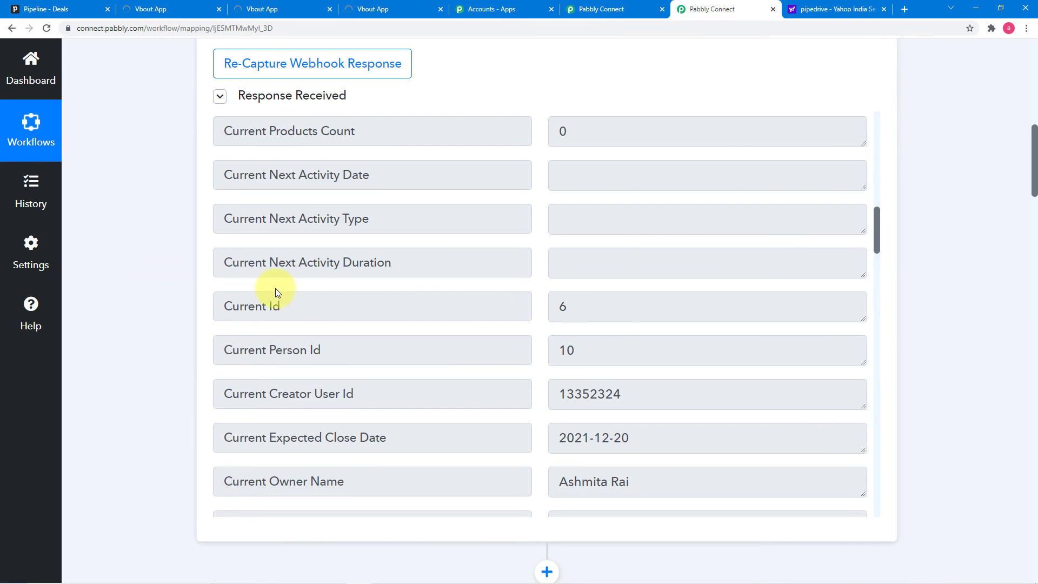
{"action": "scroll", "coordinate": [368, 330], "scroll_direction": "down", "scroll_amount": 7}
{"action": "scroll", "coordinate": [370, 331], "scroll_direction": "down", "scroll_amount": 4}
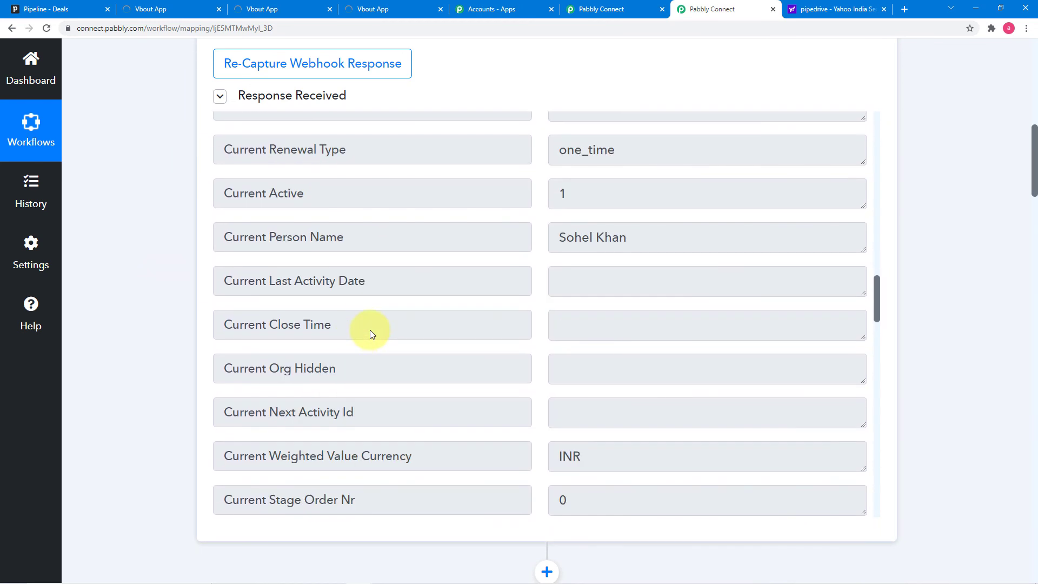
{"action": "scroll", "coordinate": [371, 331], "scroll_direction": "down", "scroll_amount": 2}
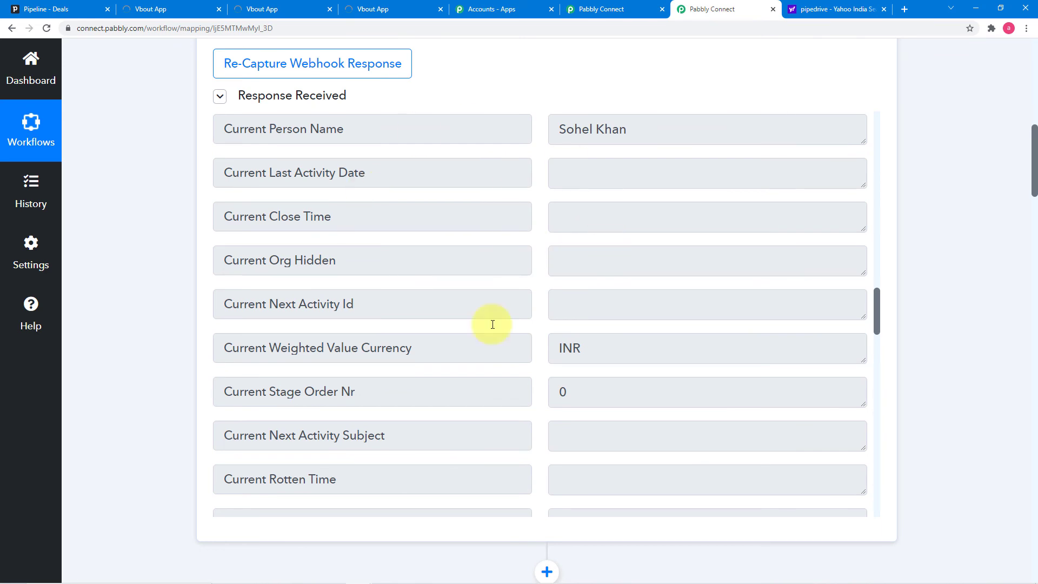
- Review the Find Person by Id action, including its Id mapping and the phone and email fields in its response
{"action": "scroll", "coordinate": [145, 287], "scroll_direction": "down", "scroll_amount": 9}
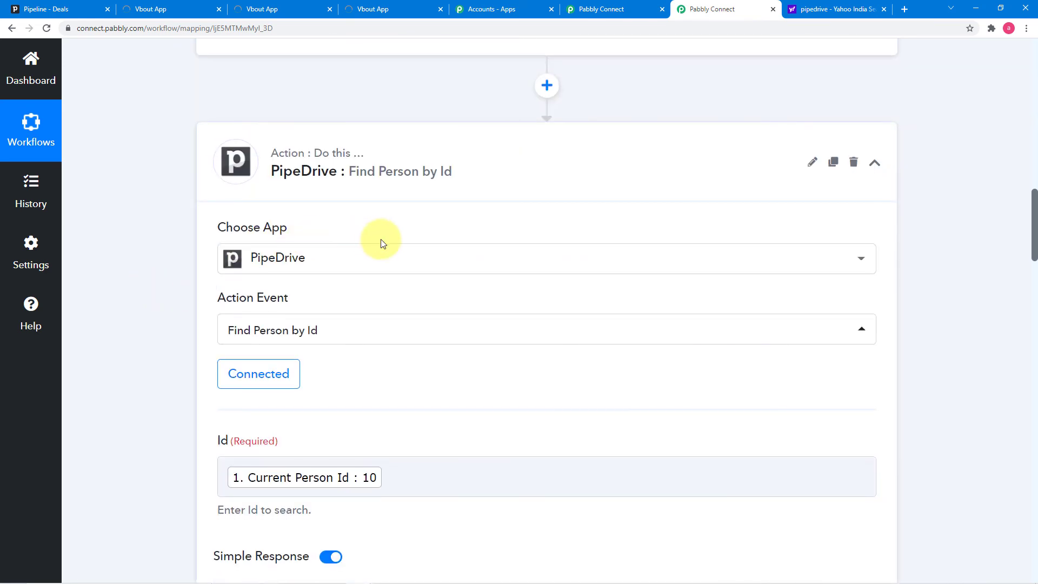
{"action": "scroll", "coordinate": [357, 249], "scroll_direction": "down", "scroll_amount": 1}
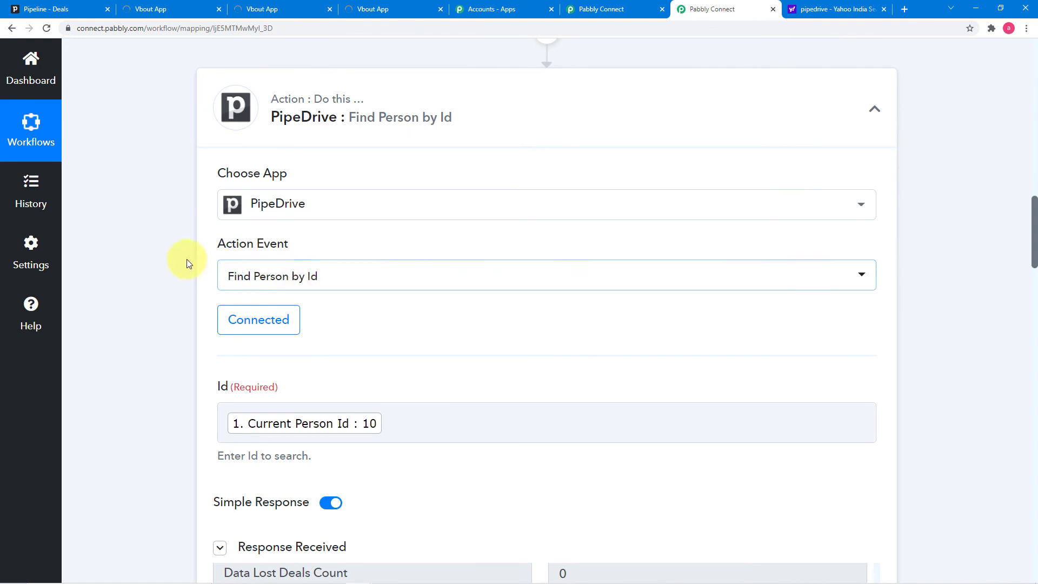
{"action": "scroll", "coordinate": [178, 262], "scroll_direction": "down", "scroll_amount": 2}
{"action": "scroll", "coordinate": [340, 314], "scroll_direction": "down", "scroll_amount": 3}
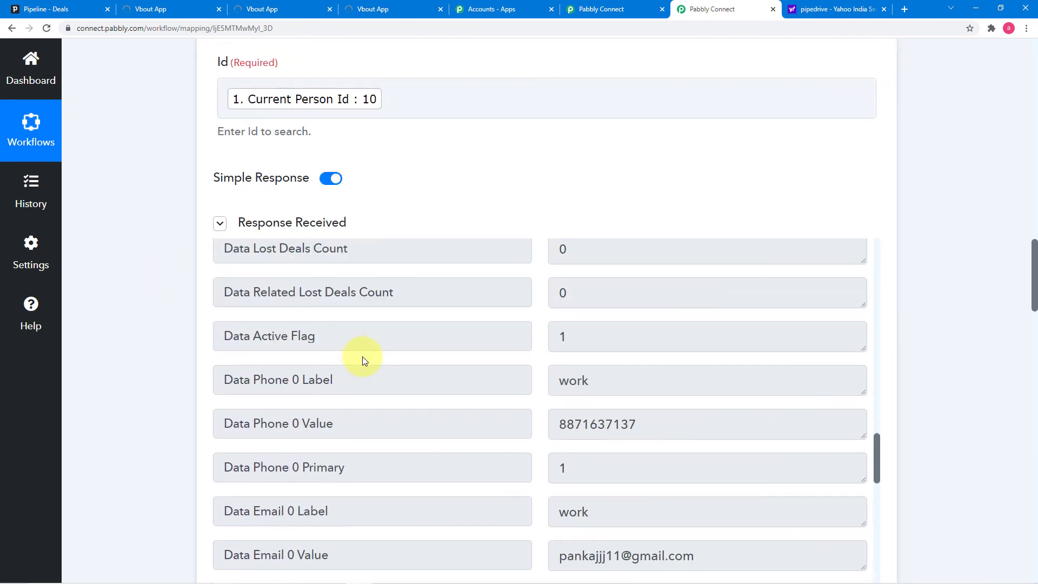
{"action": "scroll", "coordinate": [407, 359], "scroll_direction": "down", "scroll_amount": 3}
{"action": "scroll", "coordinate": [406, 359], "scroll_direction": "down", "scroll_amount": 2}
{"action": "scroll", "coordinate": [407, 359], "scroll_direction": "up", "scroll_amount": 1}
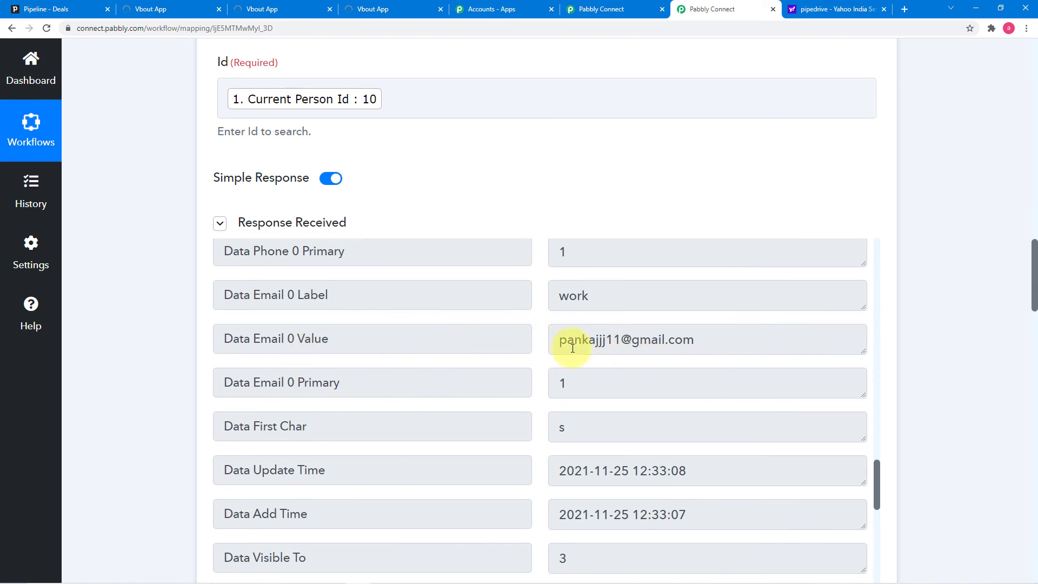
{"action": "scroll", "coordinate": [357, 373], "scroll_direction": "down", "scroll_amount": 2}
- Review the Vbout Add Contact to List action's list, status and field mappings, along with its test response
{"action": "scroll", "coordinate": [134, 355], "scroll_direction": "down", "scroll_amount": 8}
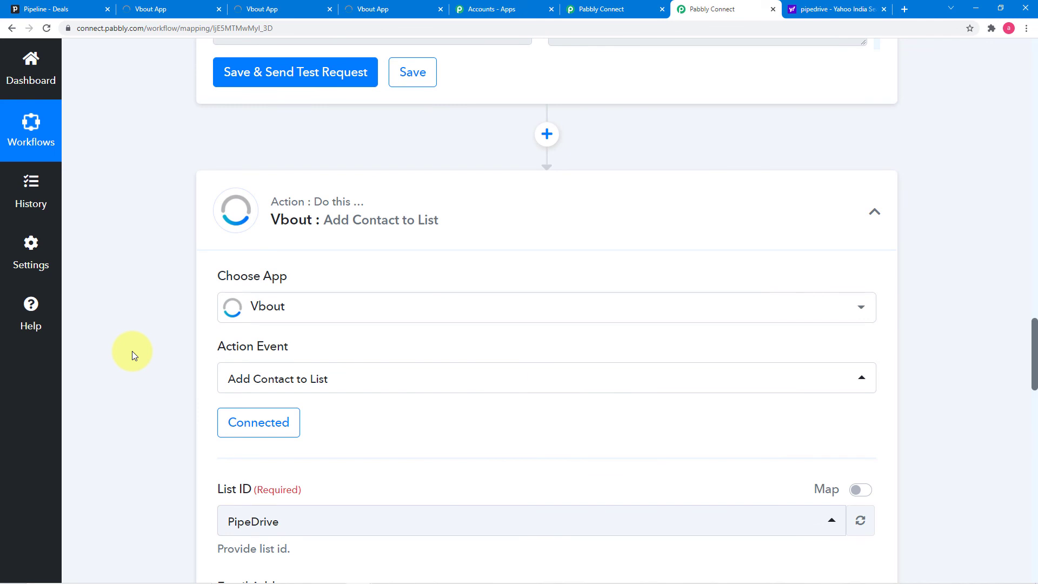
{"action": "scroll", "coordinate": [132, 351], "scroll_direction": "down", "scroll_amount": 2}
{"action": "scroll", "coordinate": [132, 352], "scroll_direction": "down", "scroll_amount": 1}
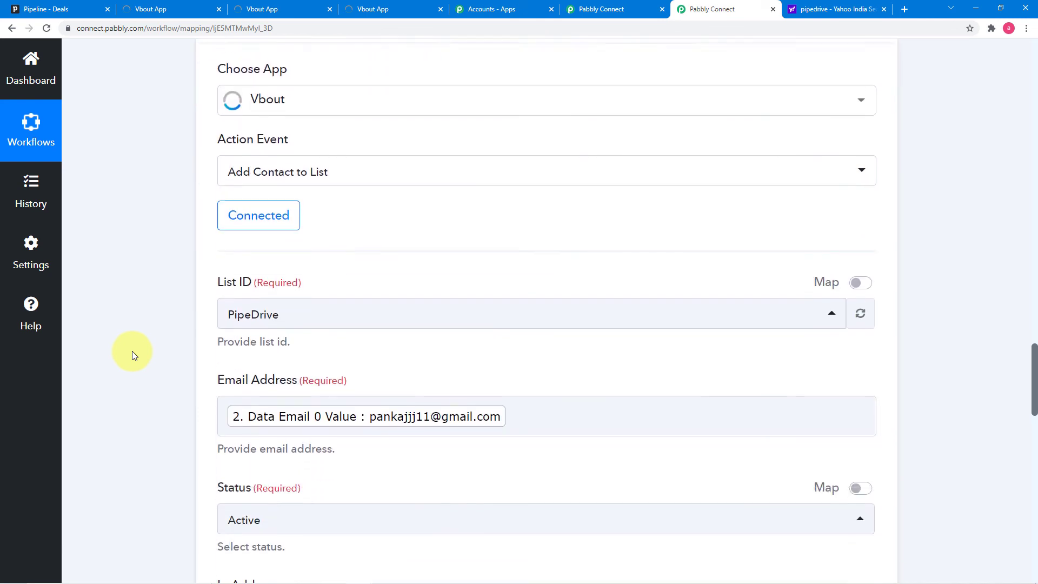
{"action": "scroll", "coordinate": [133, 355], "scroll_direction": "down", "scroll_amount": 1}
{"action": "scroll", "coordinate": [133, 354], "scroll_direction": "down", "scroll_amount": 2}
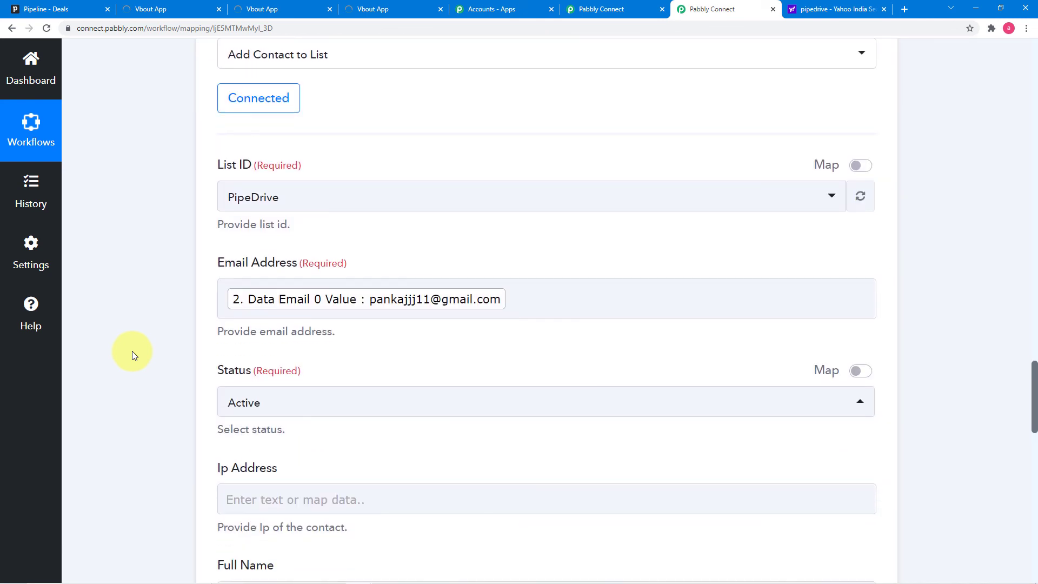
{"action": "scroll", "coordinate": [134, 355], "scroll_direction": "down", "scroll_amount": 1}
{"action": "left_click", "coordinate": [415, 250]}
{"action": "scroll", "coordinate": [164, 320], "scroll_direction": "down", "scroll_amount": 3}
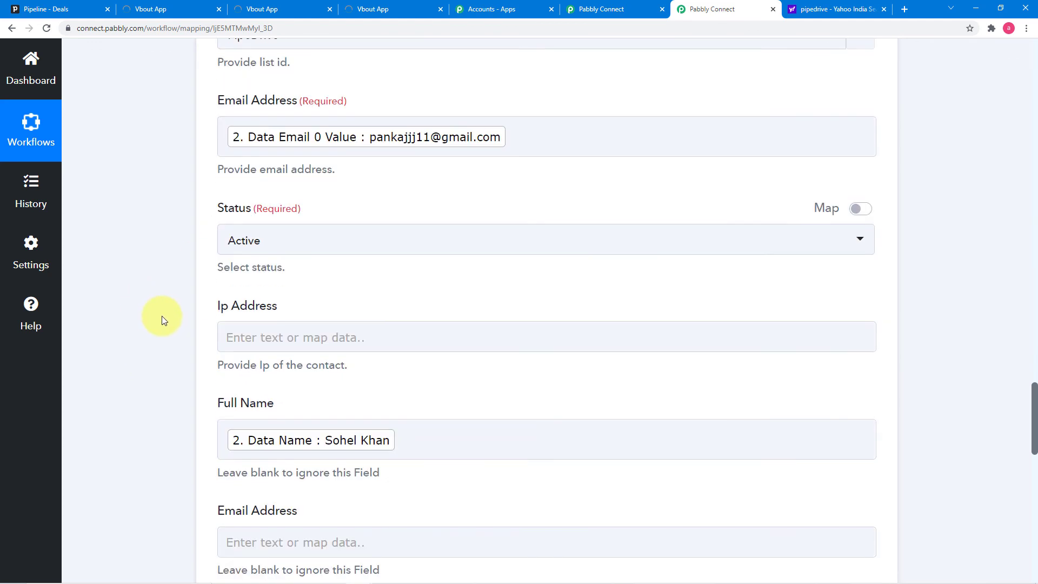
{"action": "scroll", "coordinate": [164, 321], "scroll_direction": "up", "scroll_amount": 2}
{"action": "scroll", "coordinate": [161, 315], "scroll_direction": "up", "scroll_amount": 18}
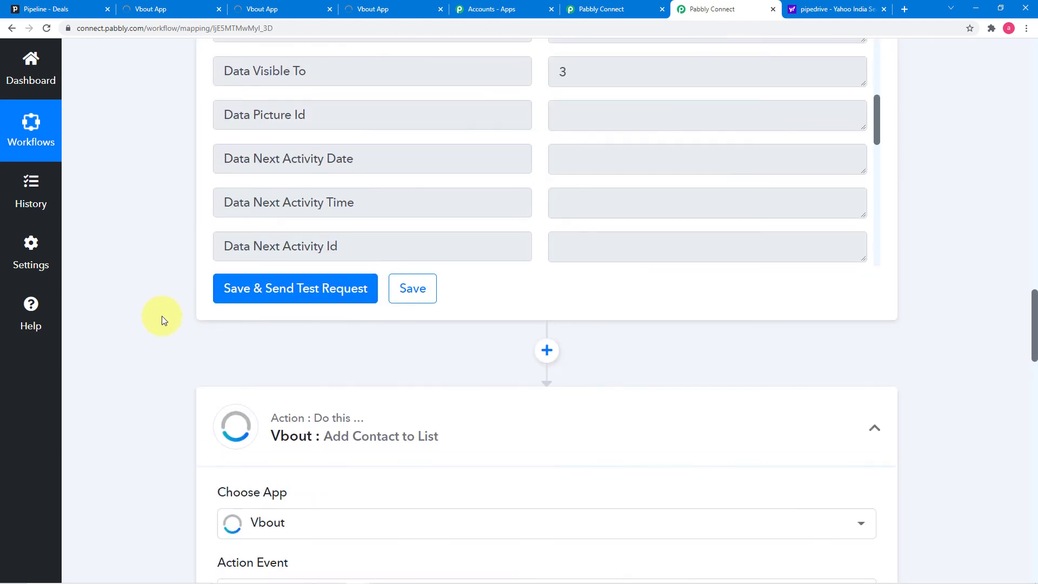
{"action": "scroll", "coordinate": [162, 316], "scroll_direction": "down", "scroll_amount": 16}
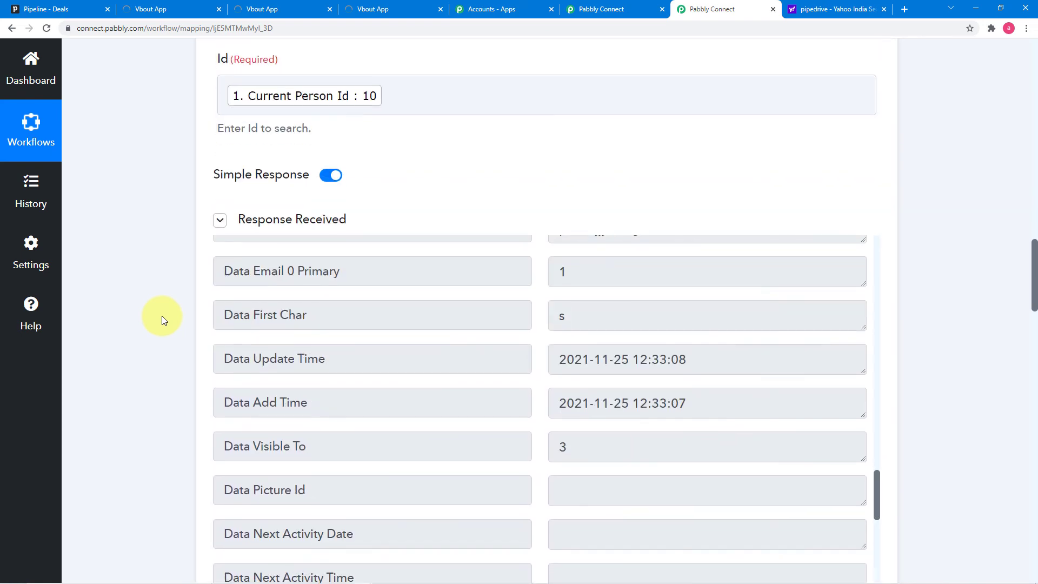
{"action": "scroll", "coordinate": [161, 316], "scroll_direction": "down", "scroll_amount": 14}
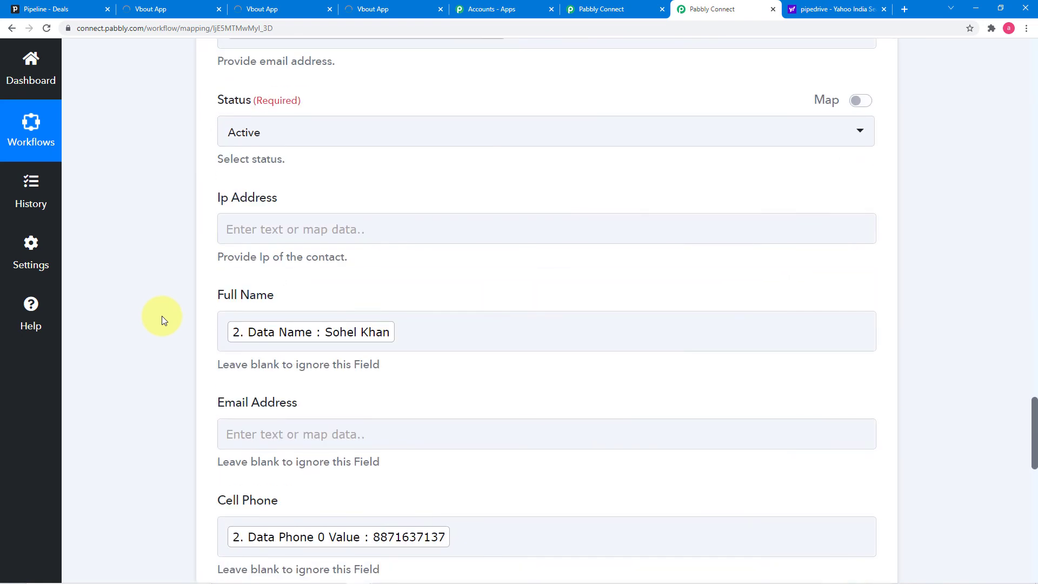
{"action": "scroll", "coordinate": [161, 316], "scroll_direction": "down", "scroll_amount": 3}
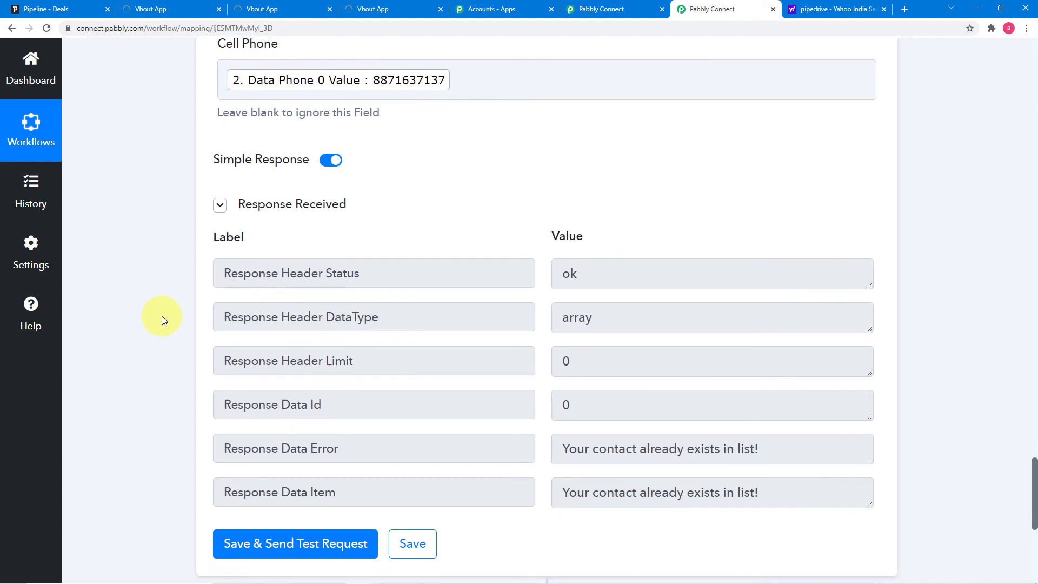
{"action": "scroll", "coordinate": [161, 316], "scroll_direction": "up", "scroll_amount": 6}
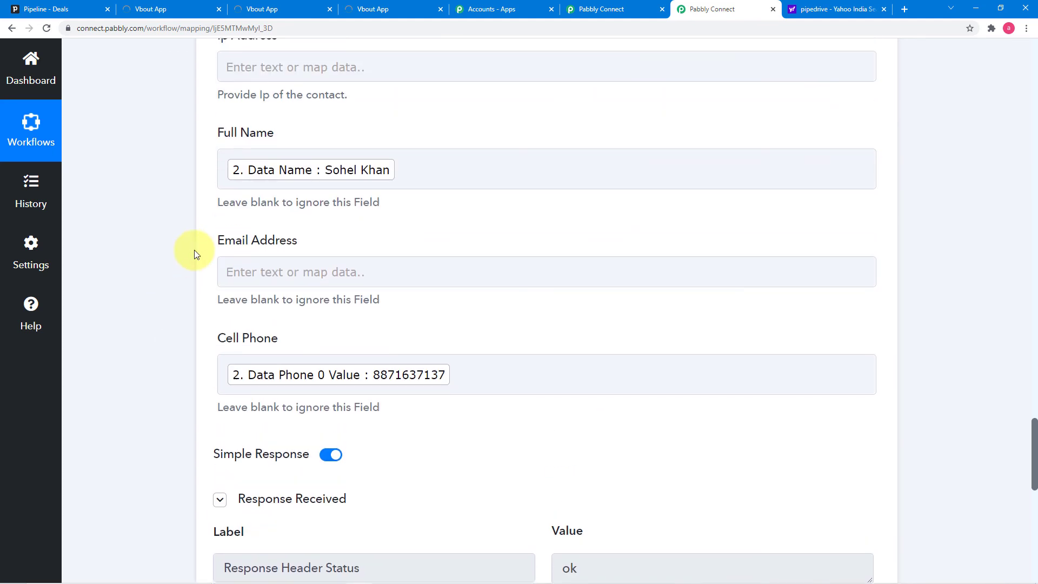
- Switch to VBOUT and check the new contact's profile details and the PipeDrive list's newest contacts on the dashboard
{"action": "scroll", "coordinate": [194, 253], "scroll_direction": "up", "scroll_amount": 2}
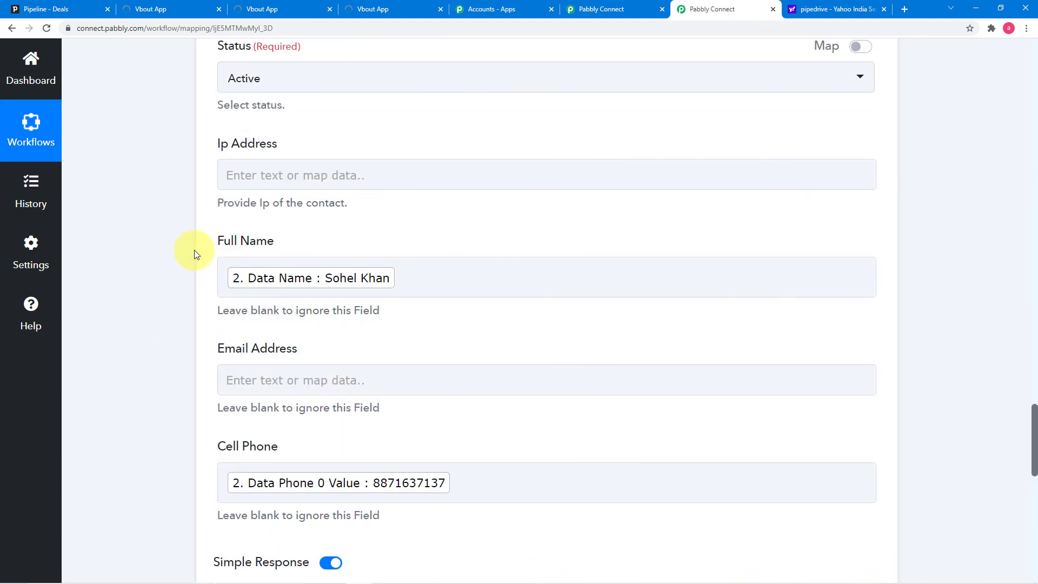
{"action": "left_click", "coordinate": [269, 12]}
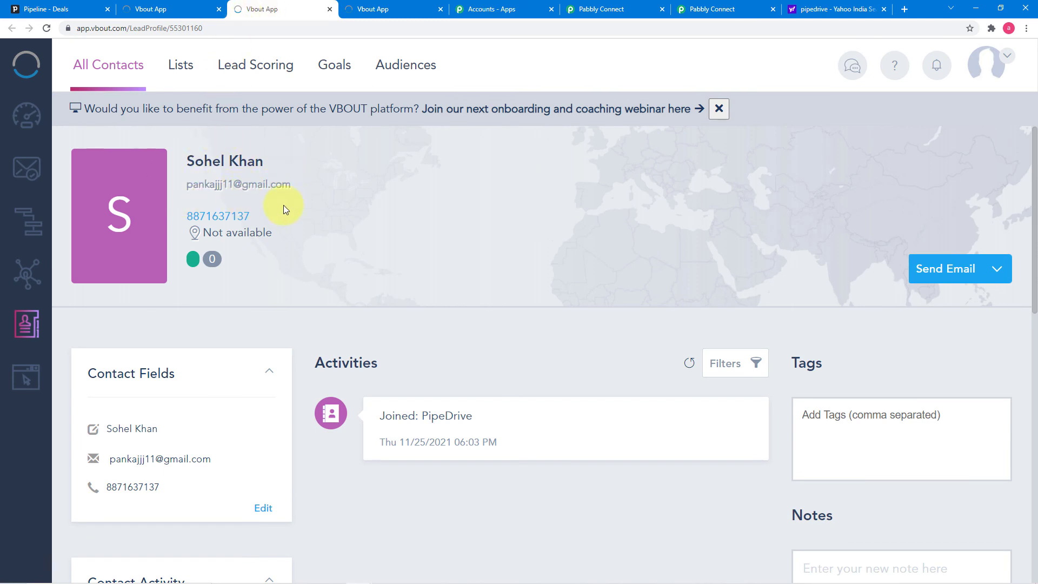
{"action": "left_click", "coordinate": [144, 12]}
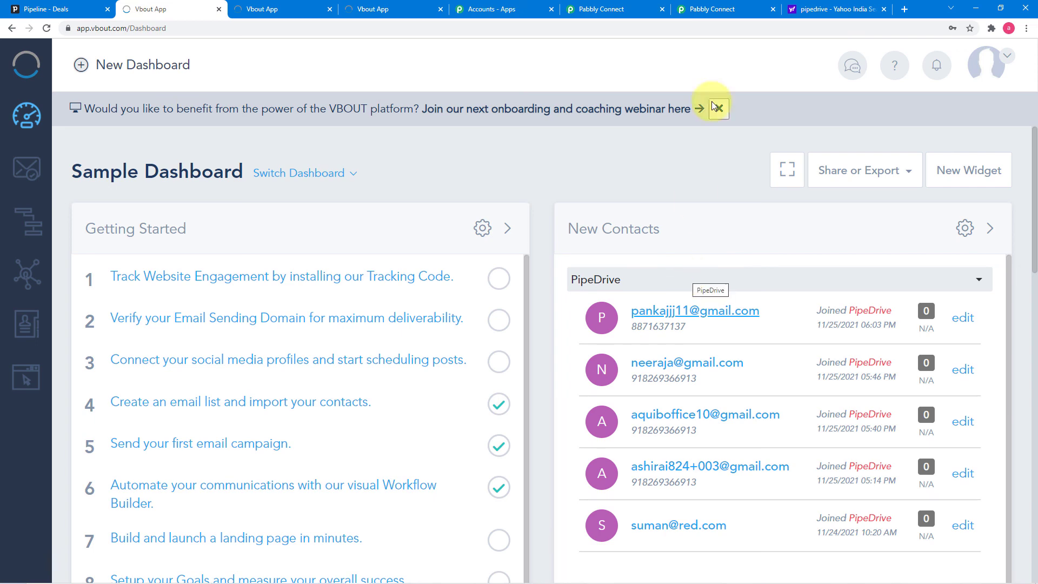
- Return to the Pabbly Connect workflow and look back over its steps from the Vbout action to the PipeDrive New Deal trigger
{"action": "left_click", "coordinate": [737, 7]}
{"action": "scroll", "coordinate": [927, 305], "scroll_direction": "up", "scroll_amount": 6}
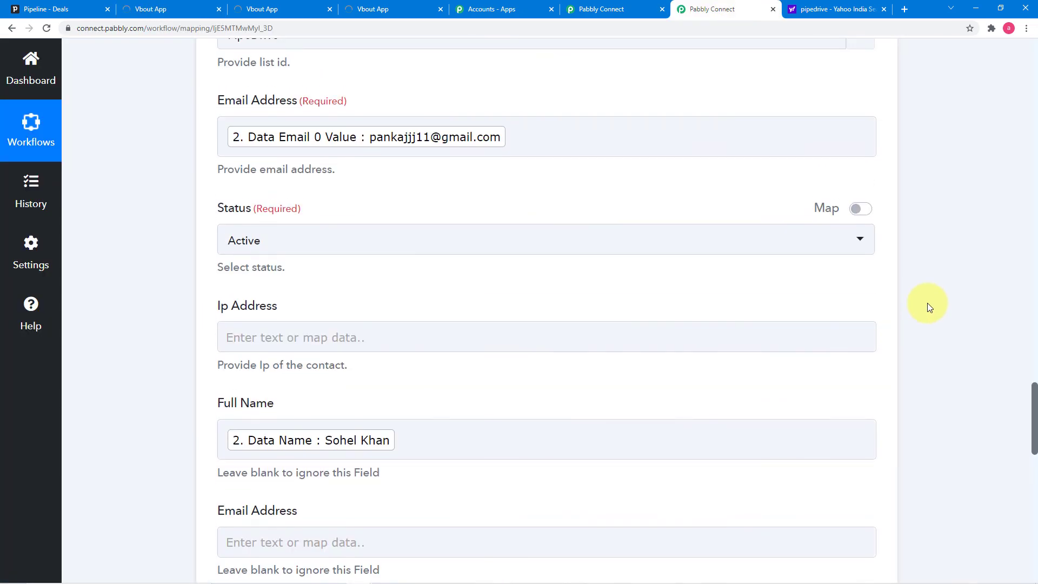
{"action": "scroll", "coordinate": [927, 302], "scroll_direction": "up", "scroll_amount": 20}
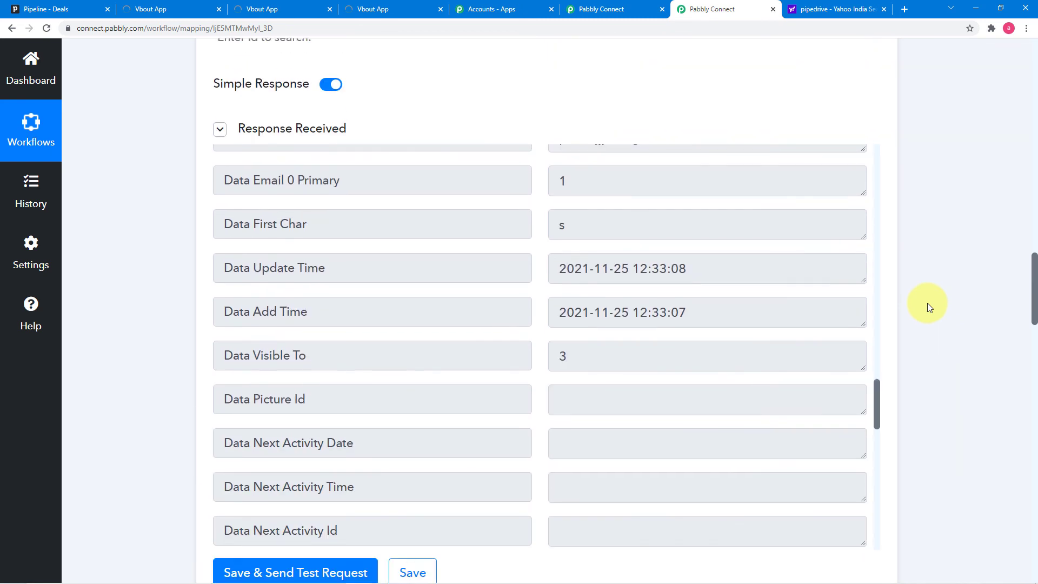
{"action": "scroll", "coordinate": [927, 303], "scroll_direction": "up", "scroll_amount": 20}
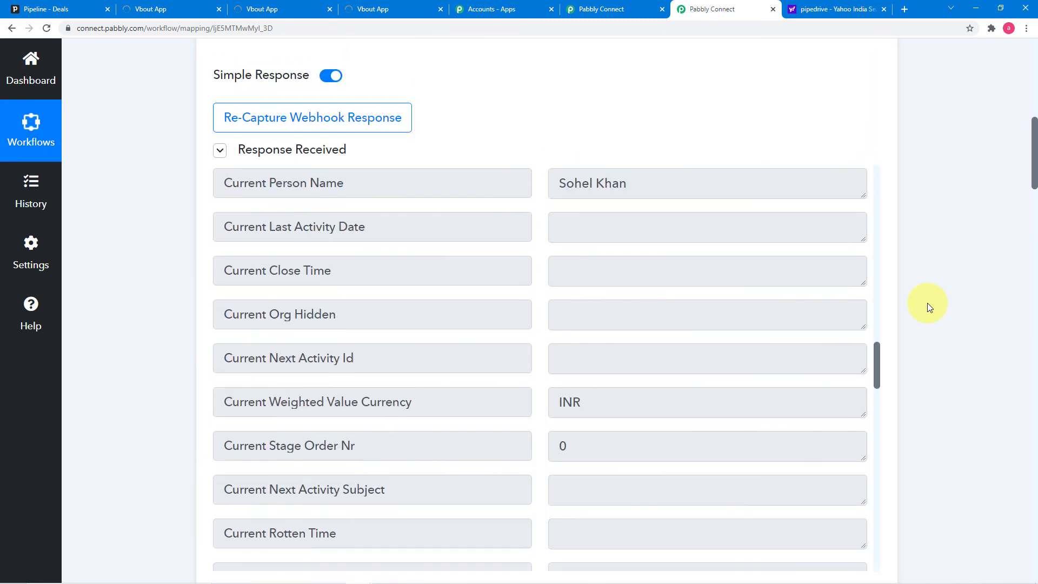
{"action": "scroll", "coordinate": [927, 305], "scroll_direction": "up", "scroll_amount": 7}
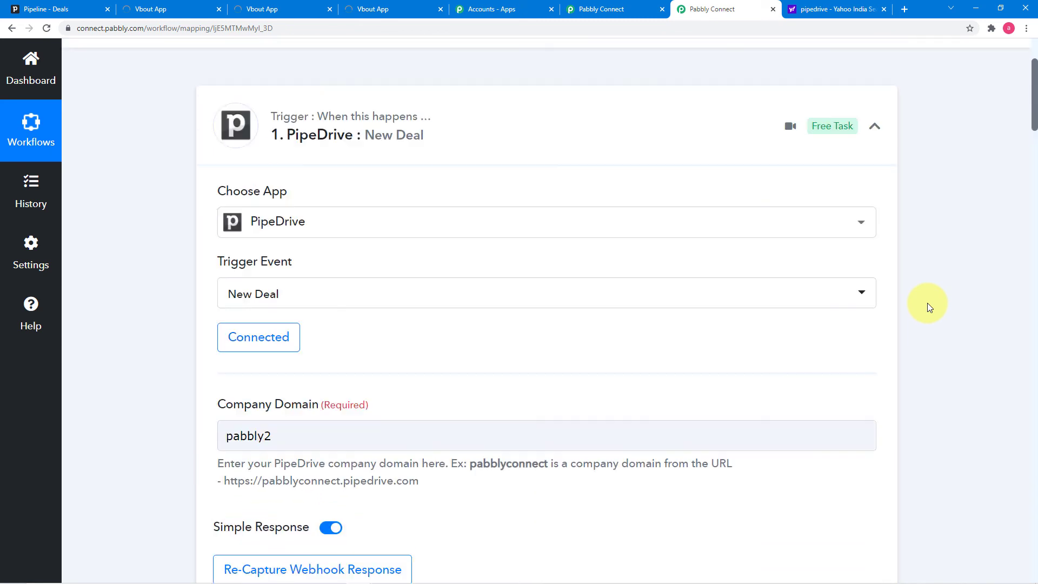